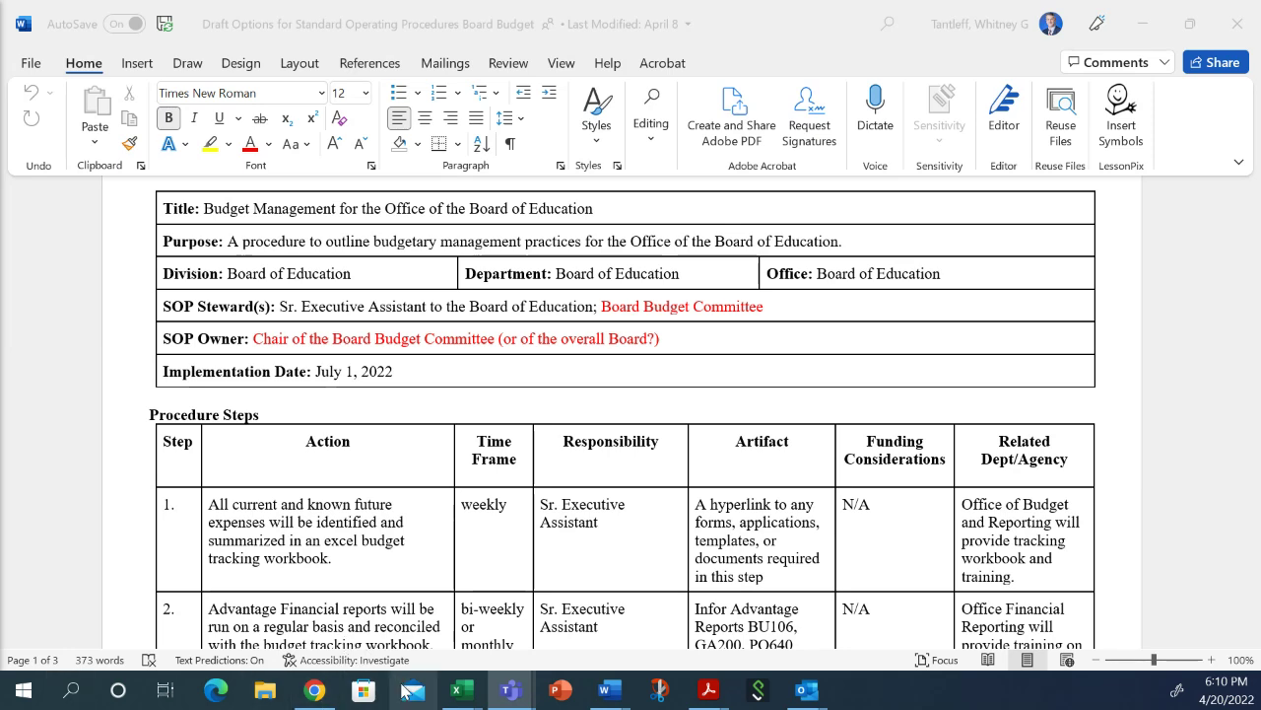
Switch to the Salary Expense Analysis by Union Type workbook in Excel and bring up its 2% COLA table.
{"action": "mouse_move", "coordinate": [459, 698]}
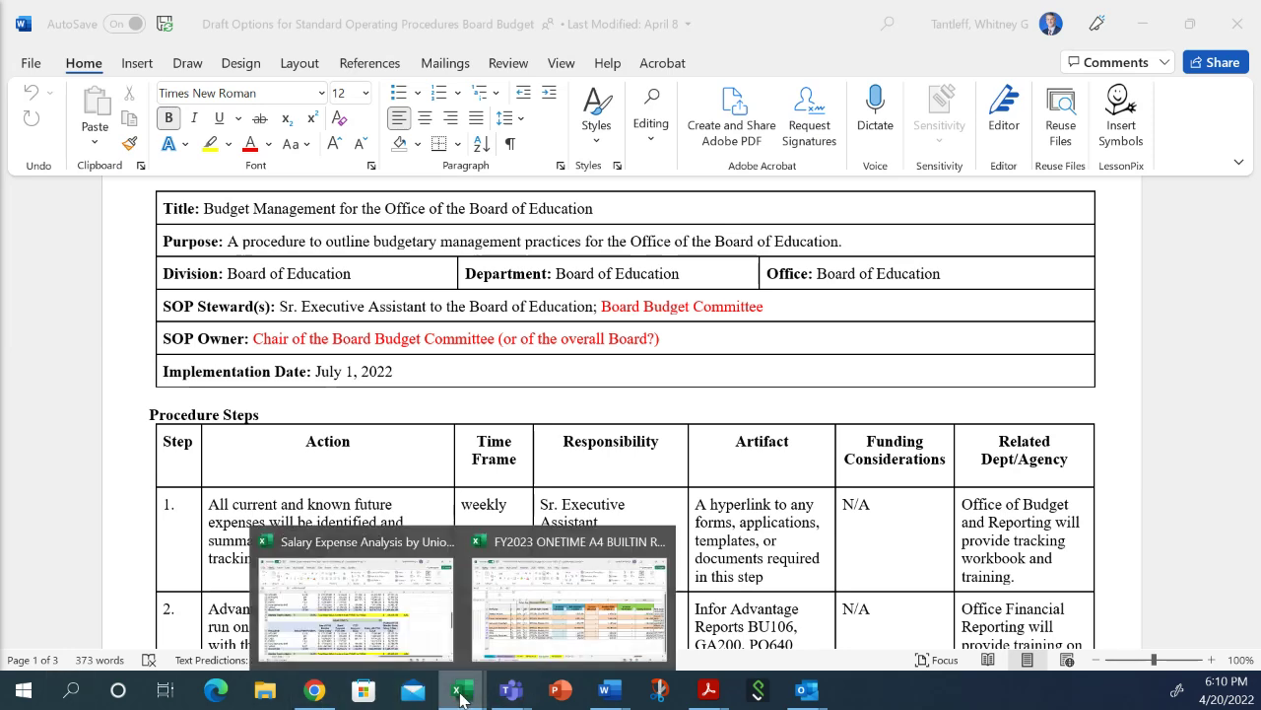
{"action": "left_click", "coordinate": [356, 634]}
{"action": "scroll", "coordinate": [581, 532], "scroll_direction": "up", "scroll_amount": 5}
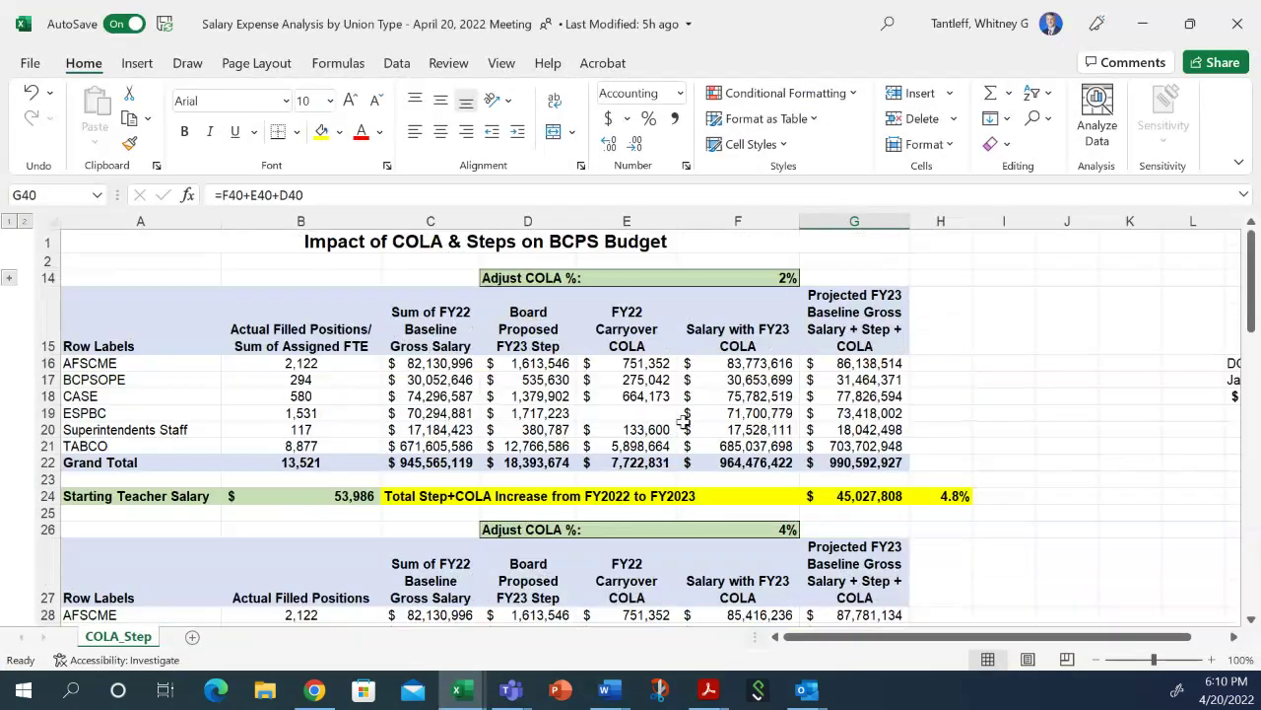
Examine the ESPBC carryover COLA and FY23 salary cells and the total Step+COLA increase in the 2% scenario.
{"action": "left_click", "coordinate": [621, 413]}
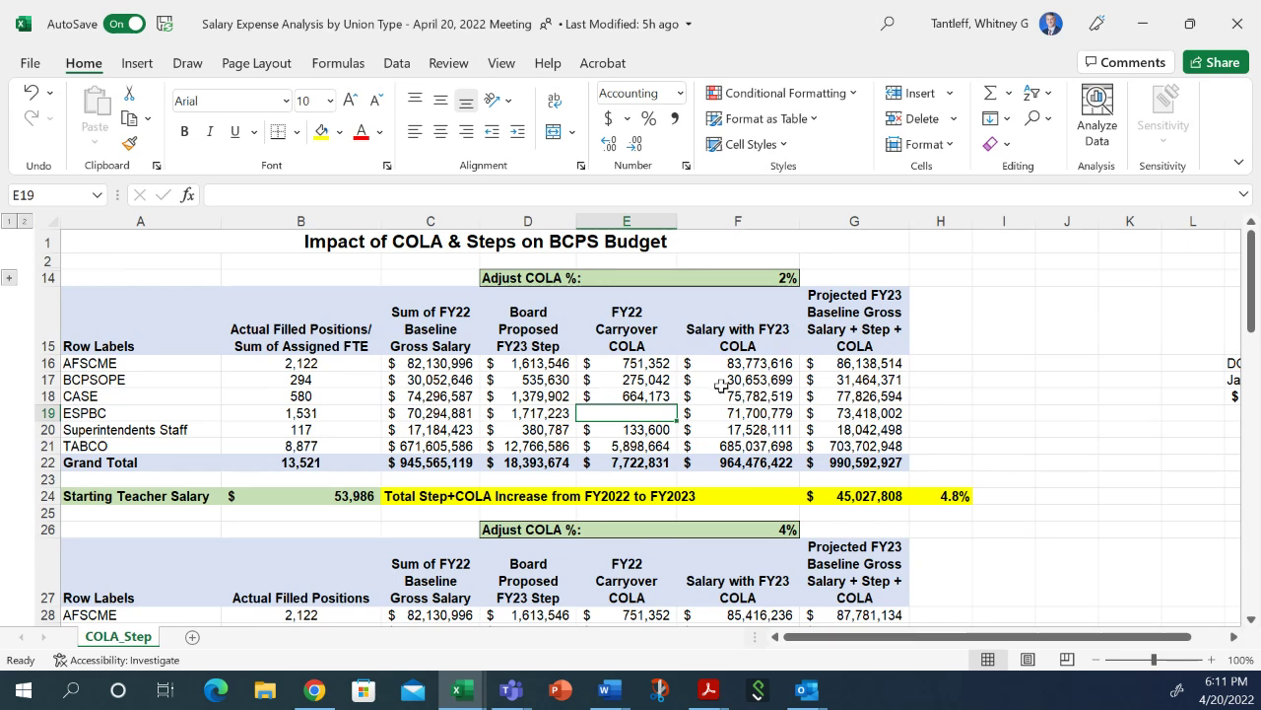
{"action": "left_click", "coordinate": [723, 416]}
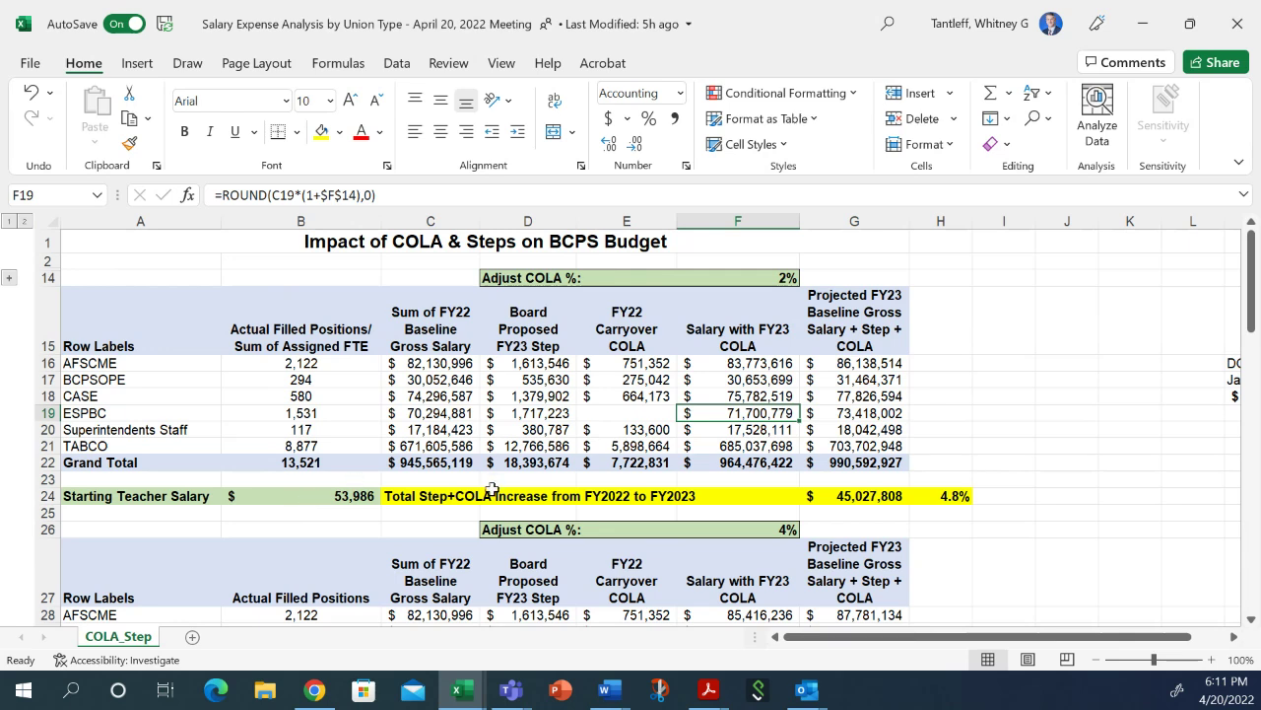
{"action": "scroll", "coordinate": [762, 460], "scroll_direction": "down", "scroll_amount": 1}
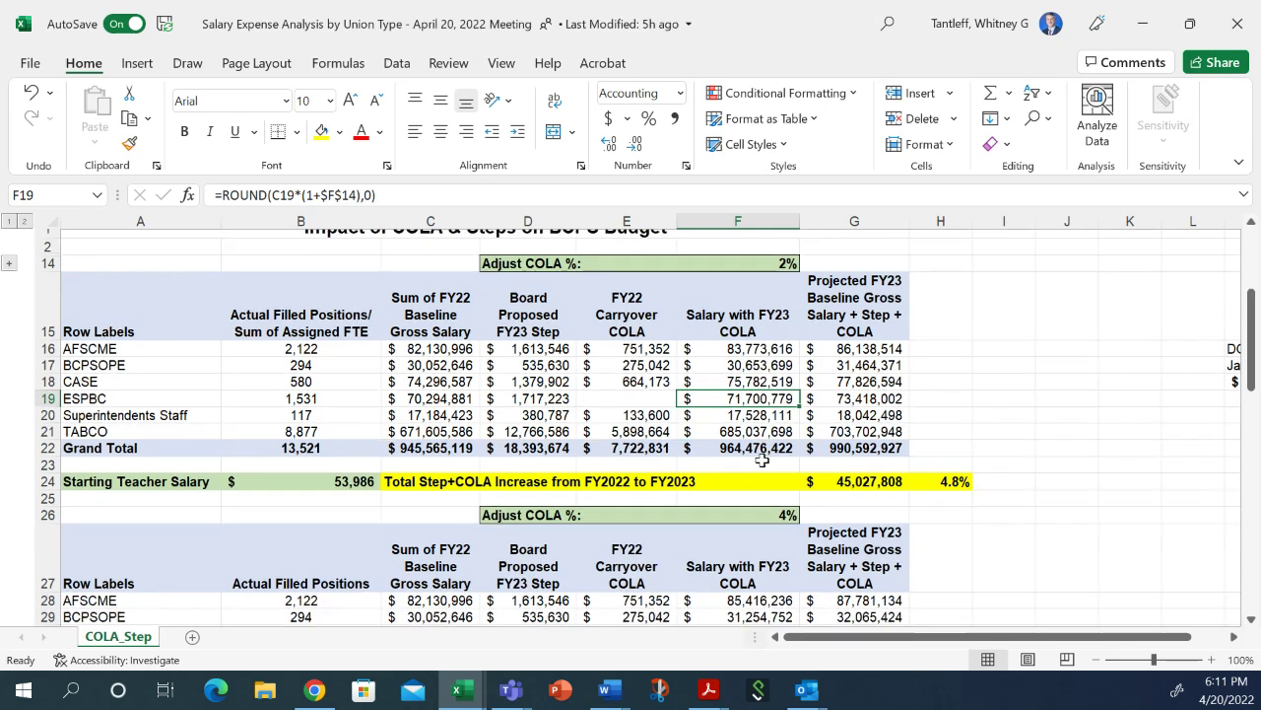
{"action": "scroll", "coordinate": [762, 460], "scroll_direction": "down", "scroll_amount": 10}
{"action": "scroll", "coordinate": [766, 466], "scroll_direction": "up", "scroll_amount": 10}
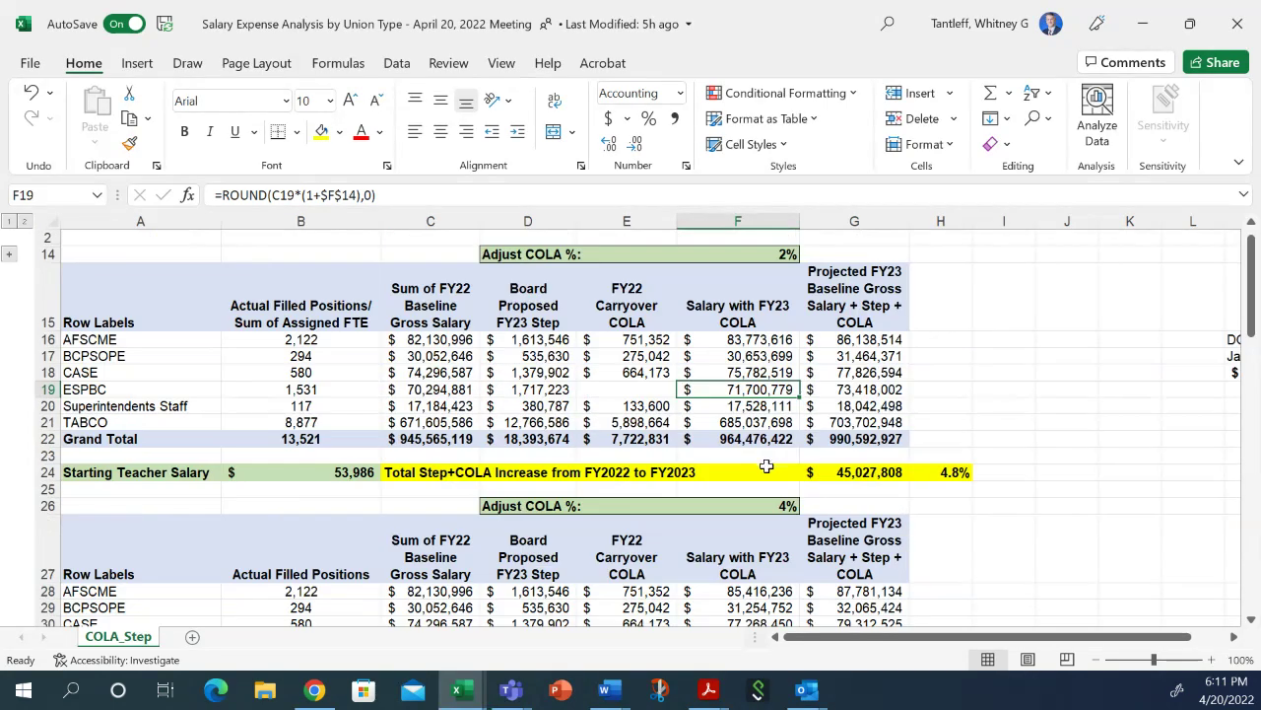
{"action": "scroll", "coordinate": [766, 466], "scroll_direction": "up", "scroll_amount": 1}
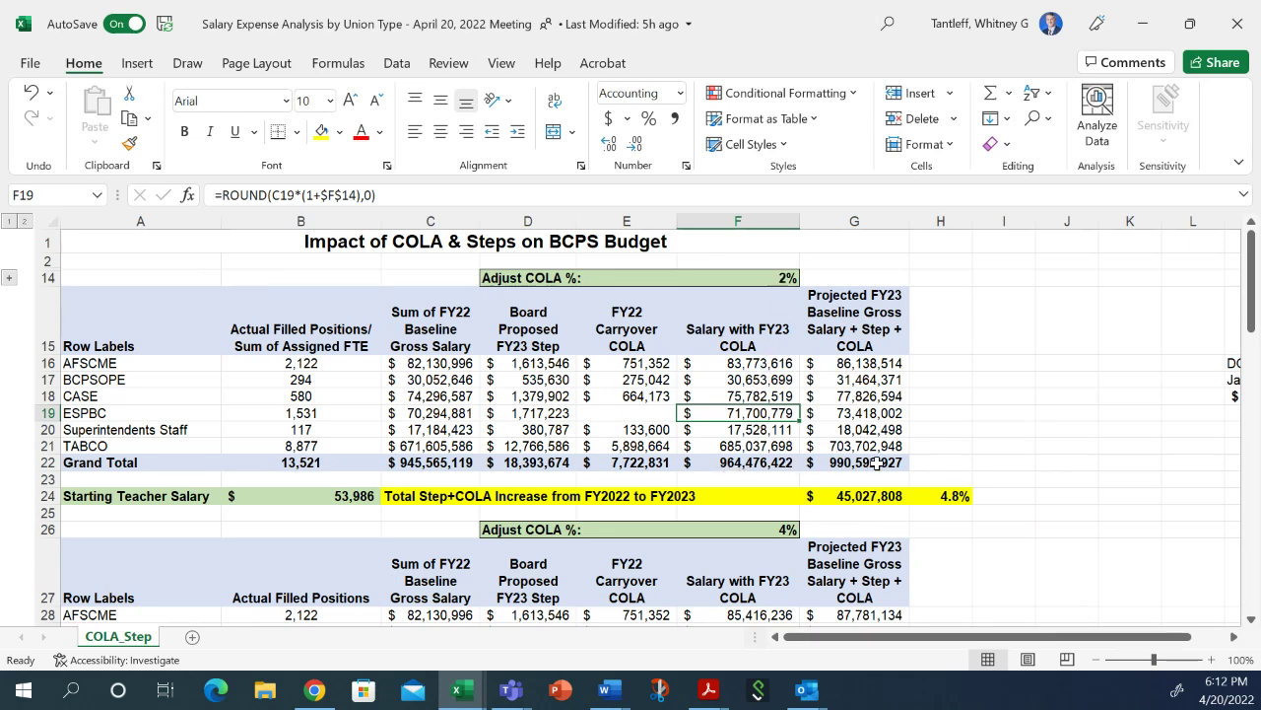
{"action": "left_click", "coordinate": [865, 500]}
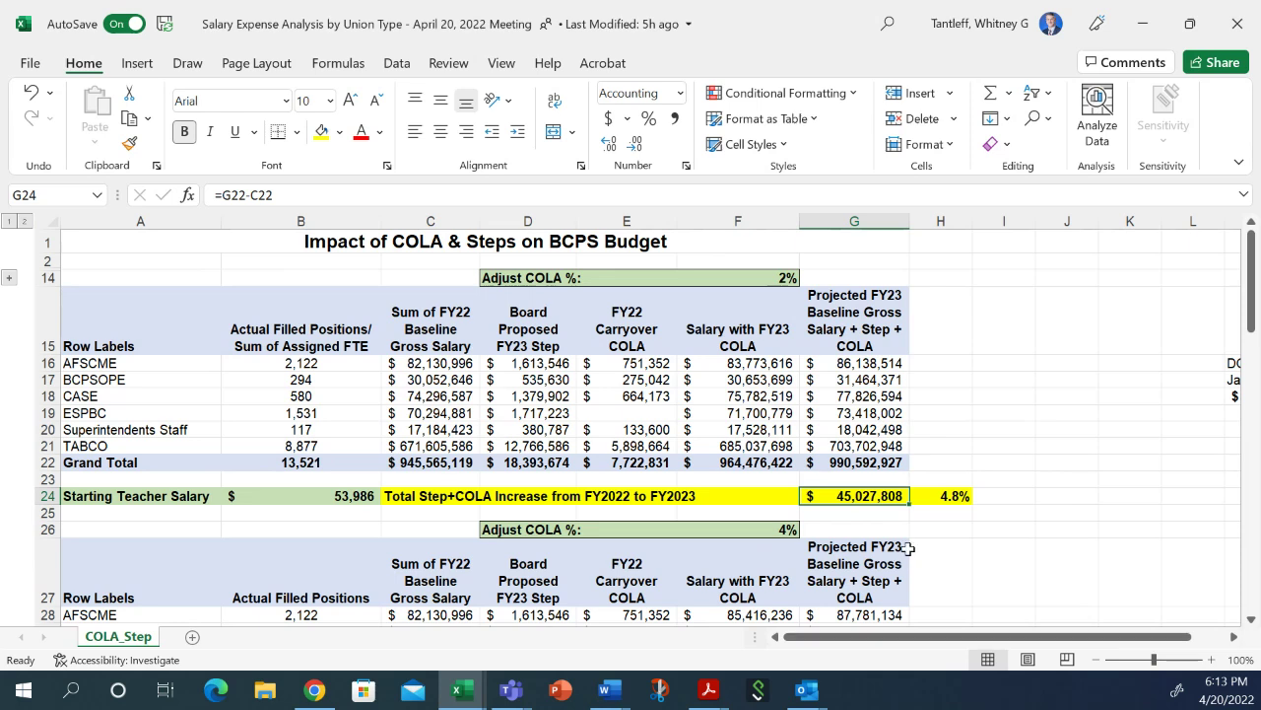
Inspect the starting teacher salary formula in B24 and the base salary it references in M18.
{"action": "left_click", "coordinate": [353, 497]}
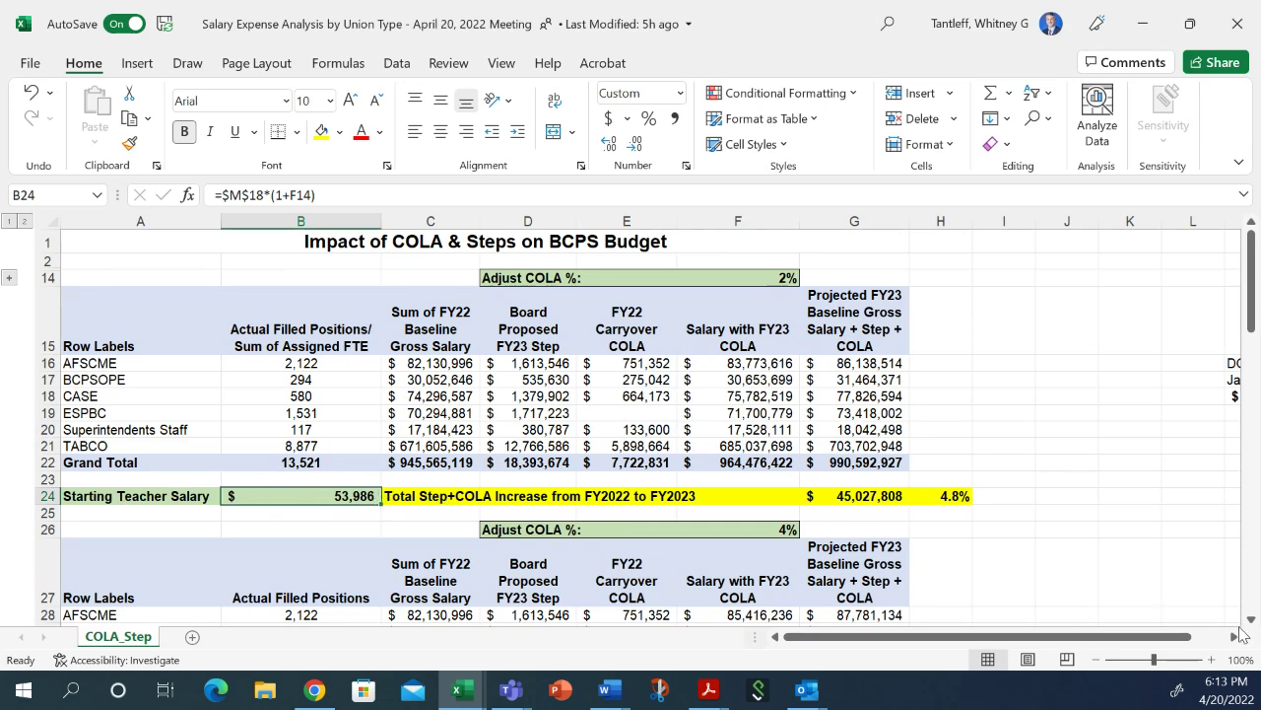
{"action": "left_click", "coordinate": [1235, 641]}
{"action": "left_click", "coordinate": [1235, 641]}
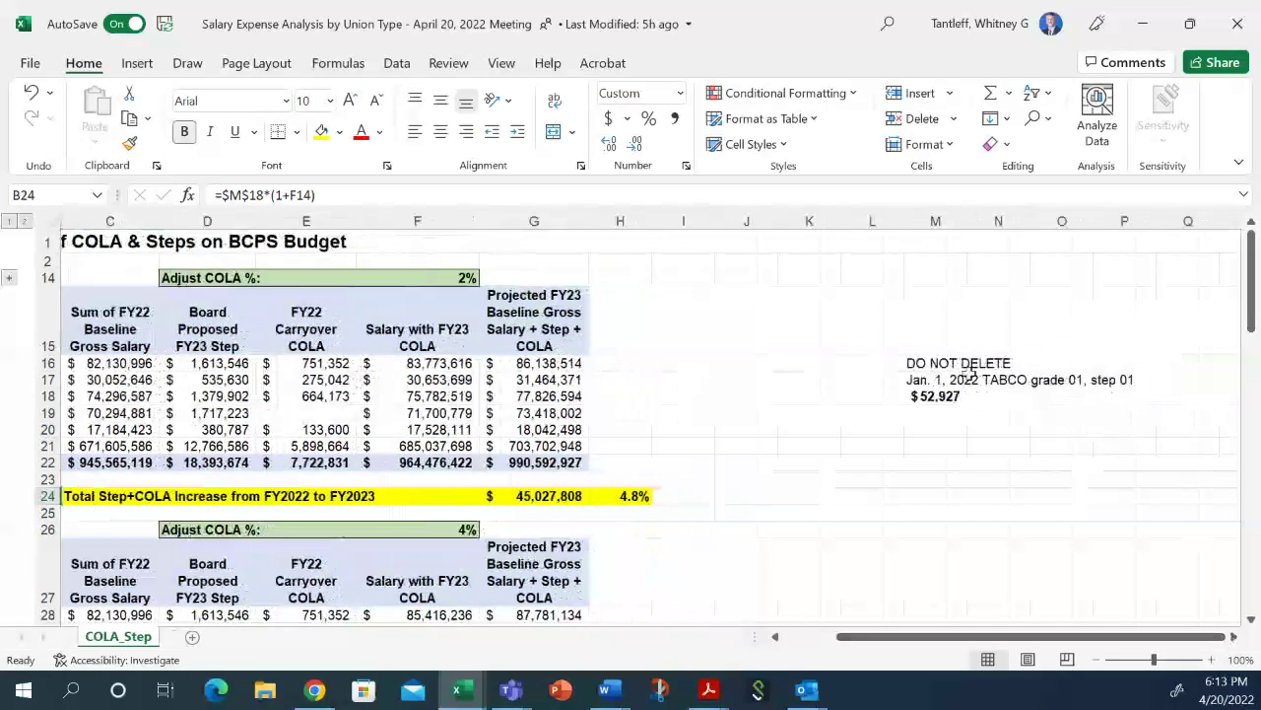
{"action": "left_click", "coordinate": [935, 397]}
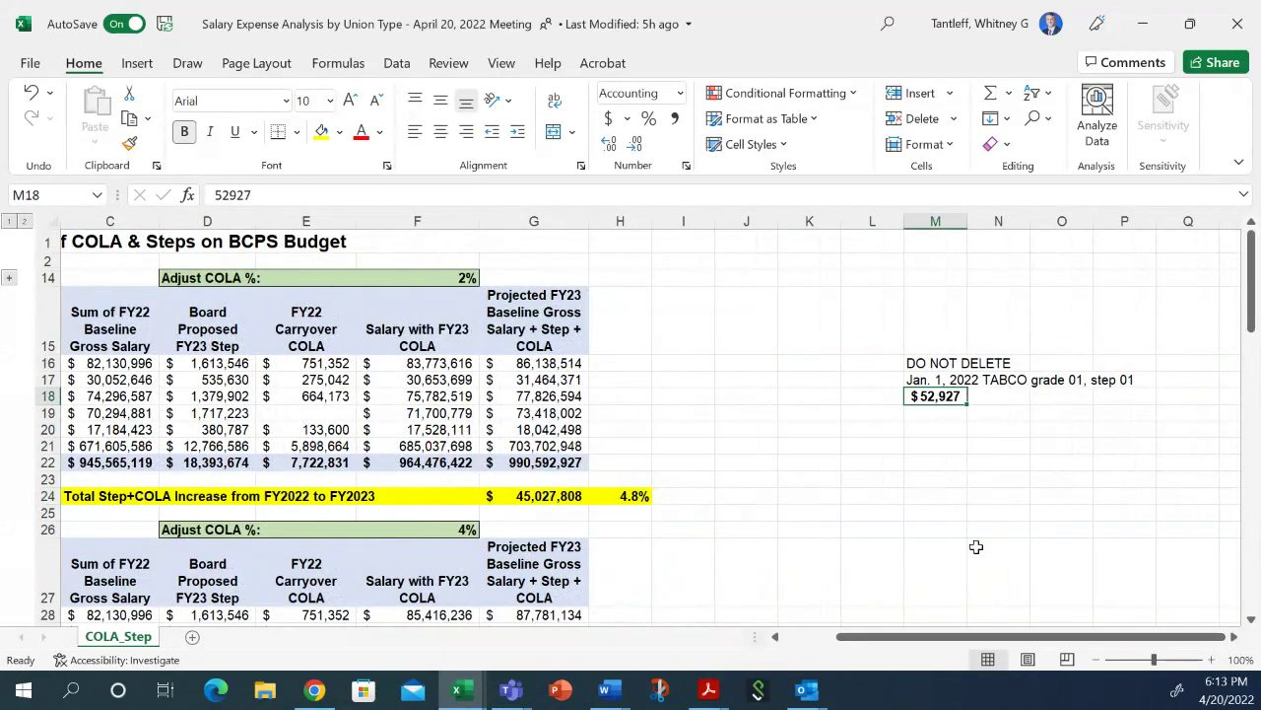
{"action": "left_click", "coordinate": [789, 643]}
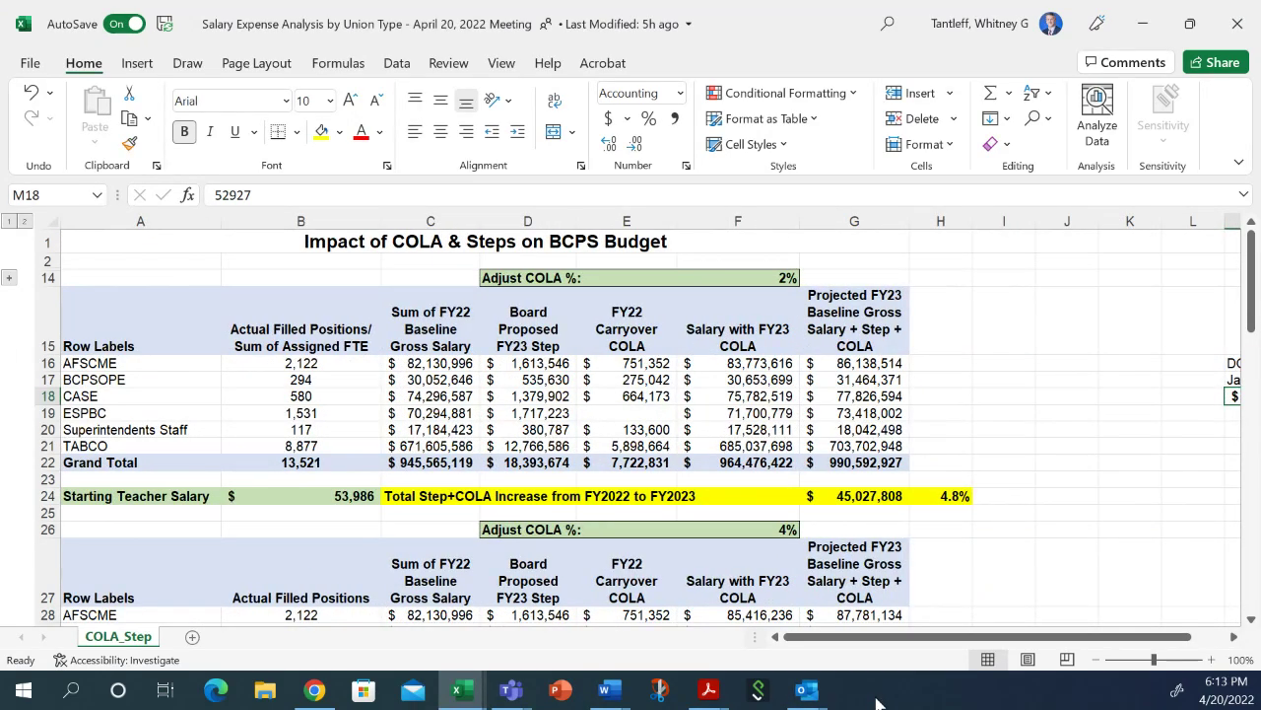
{"action": "left_click", "coordinate": [345, 498]}
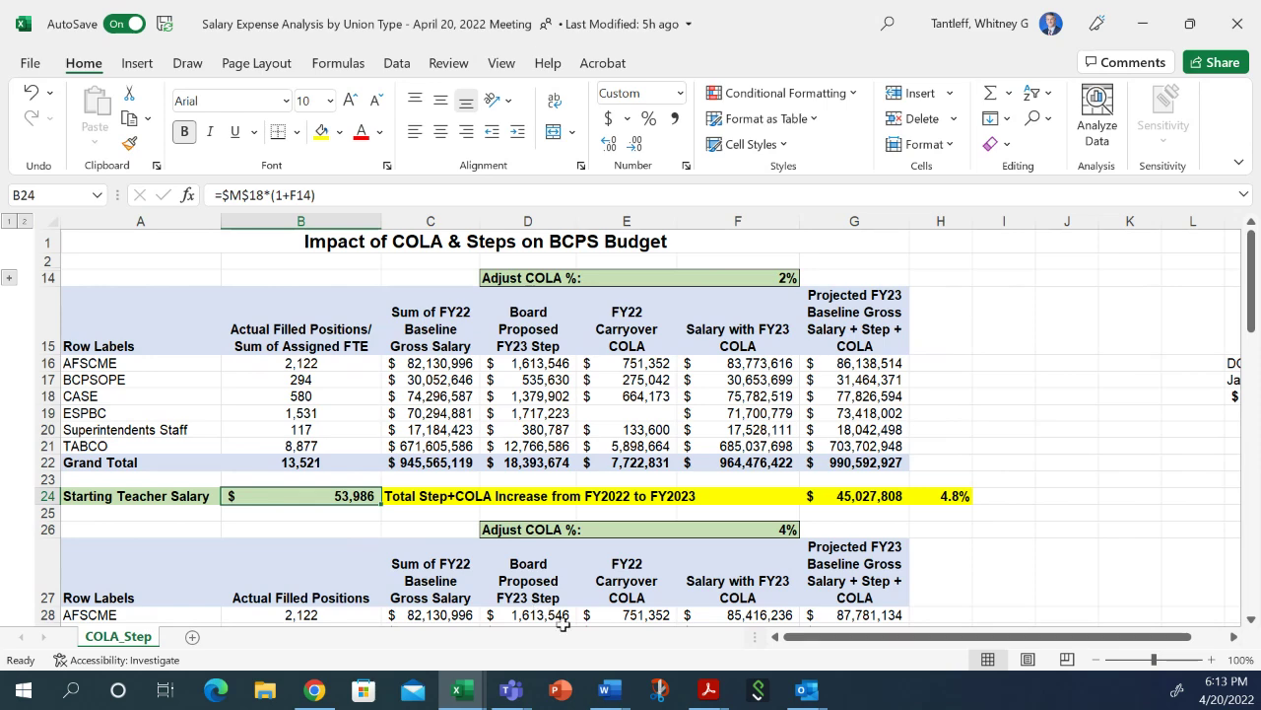
Examine the 4% COLA scenario, checking its adjustment rate, percentage increase and starting teacher salary.
{"action": "scroll", "coordinate": [604, 591], "scroll_direction": "down", "scroll_amount": 4}
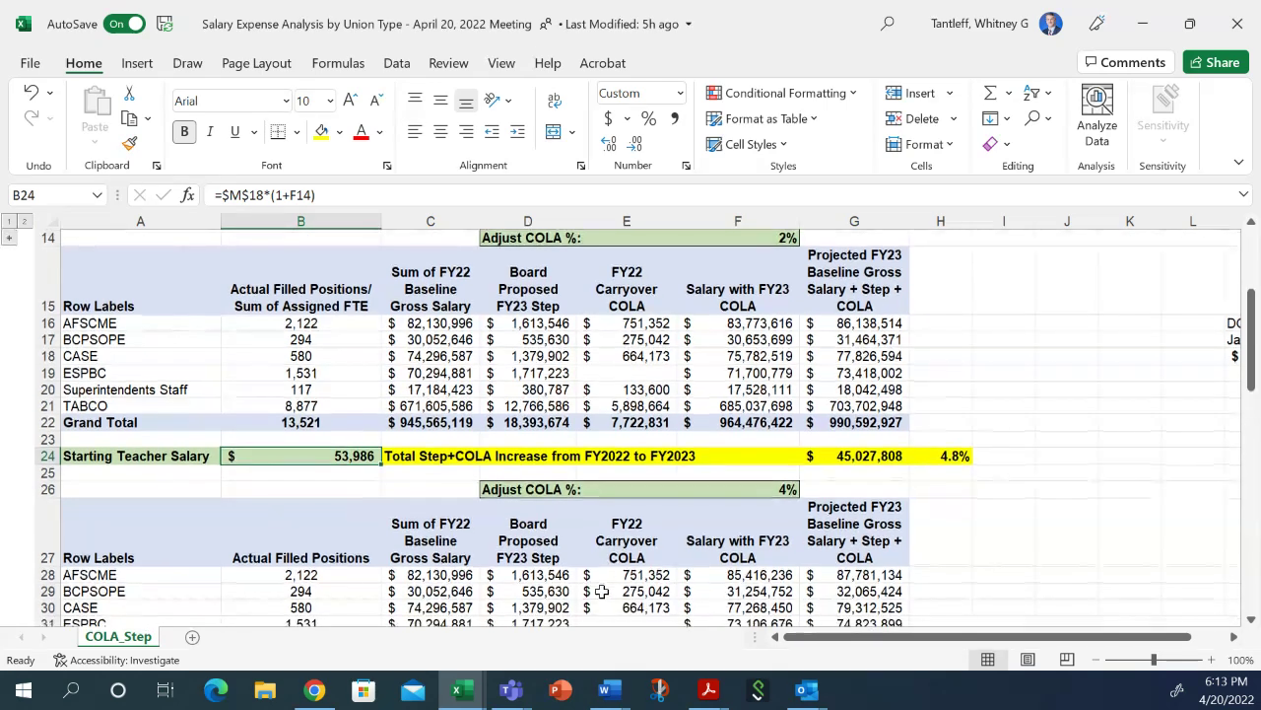
{"action": "scroll", "coordinate": [603, 591], "scroll_direction": "up", "scroll_amount": 3}
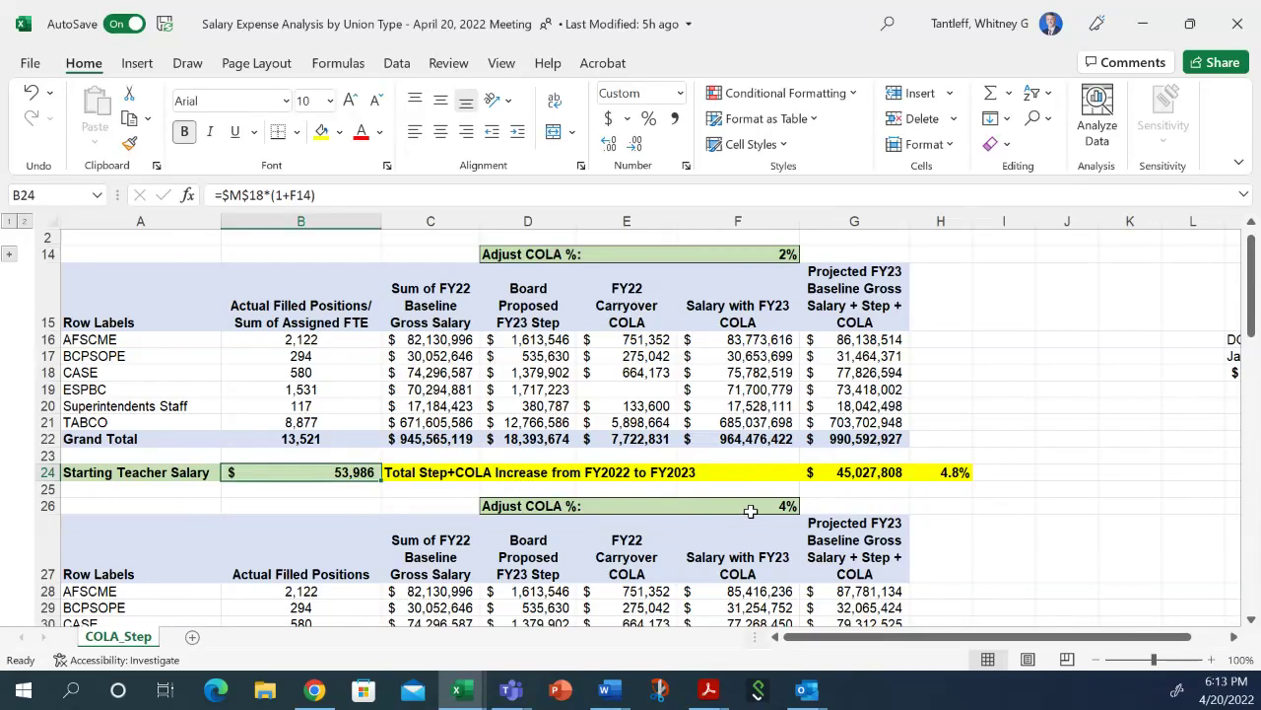
{"action": "left_click", "coordinate": [788, 492]}
{"action": "left_click", "coordinate": [789, 507]}
{"action": "scroll", "coordinate": [828, 540], "scroll_direction": "down", "scroll_amount": 2}
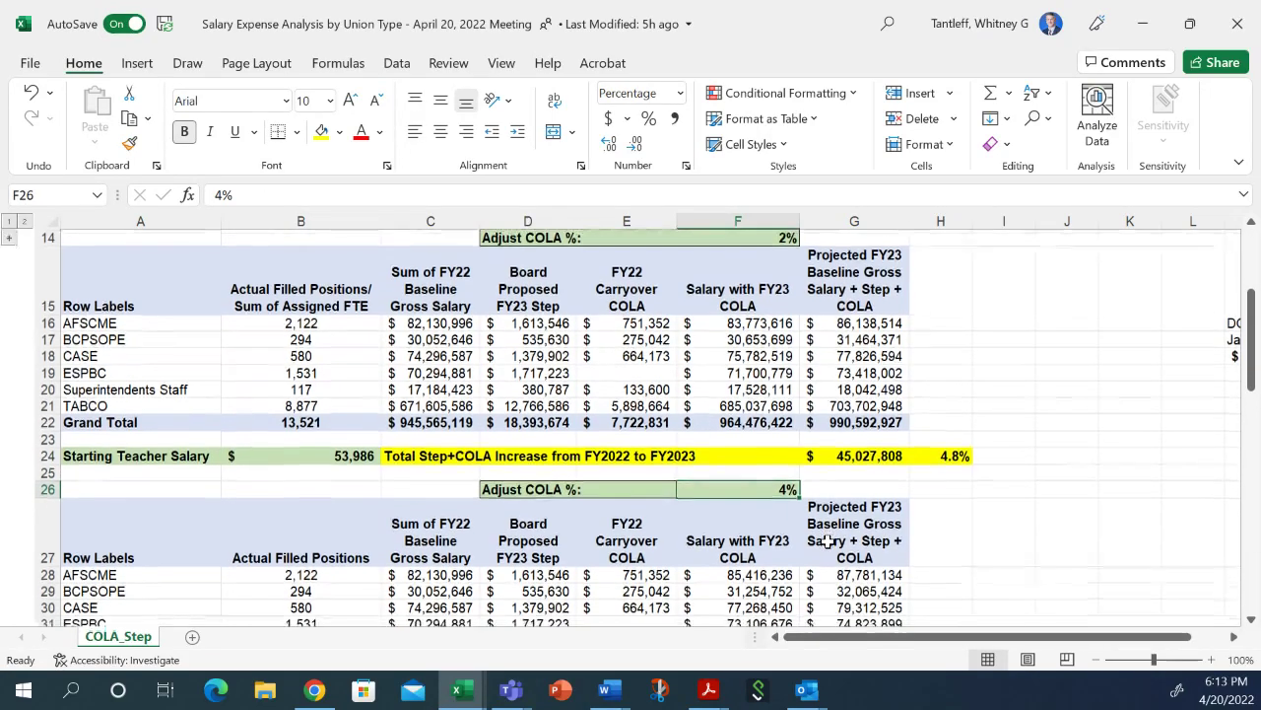
{"action": "scroll", "coordinate": [827, 540], "scroll_direction": "down", "scroll_amount": 1}
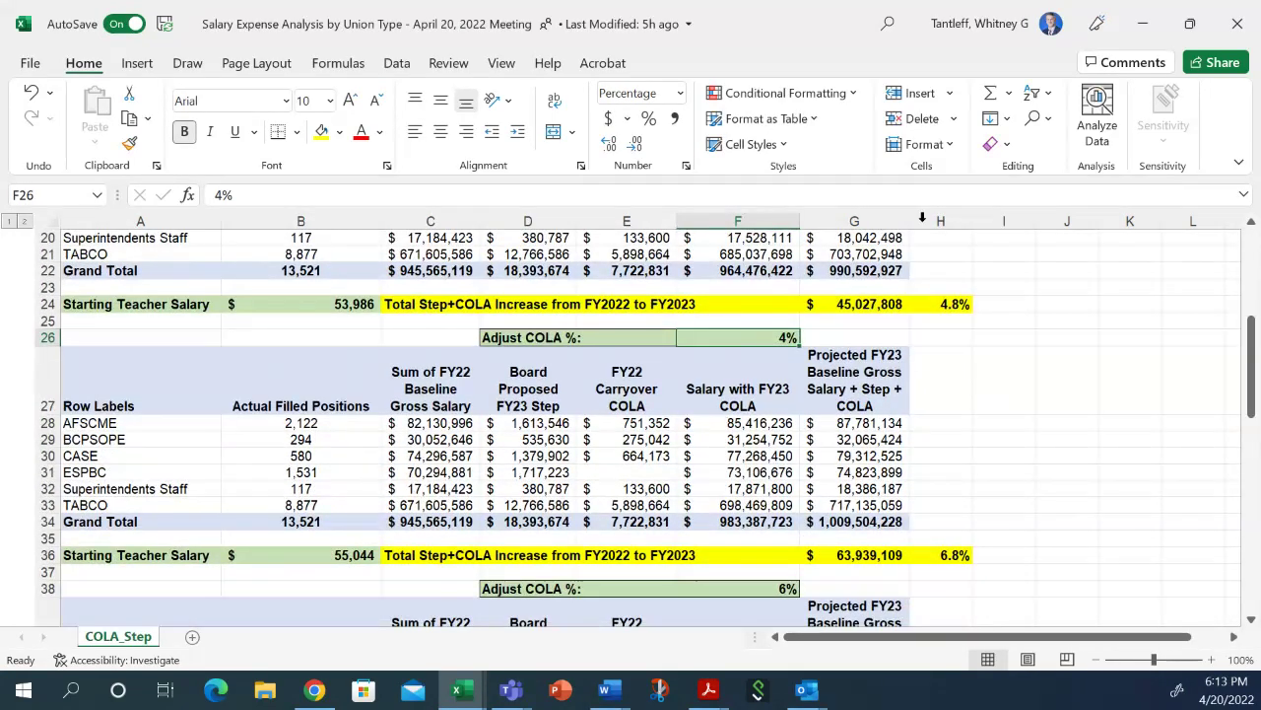
{"action": "scroll", "coordinate": [800, 470], "scroll_direction": "up", "scroll_amount": 1}
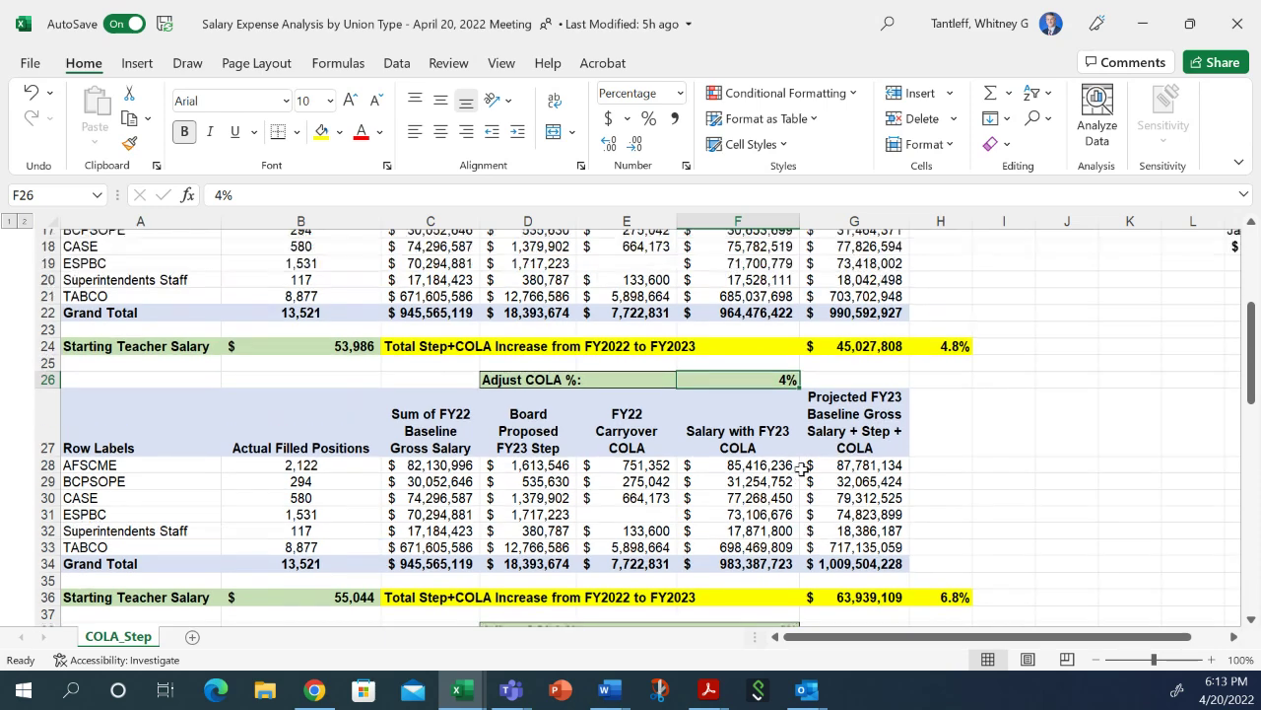
{"action": "scroll", "coordinate": [833, 509], "scroll_direction": "down", "scroll_amount": 3}
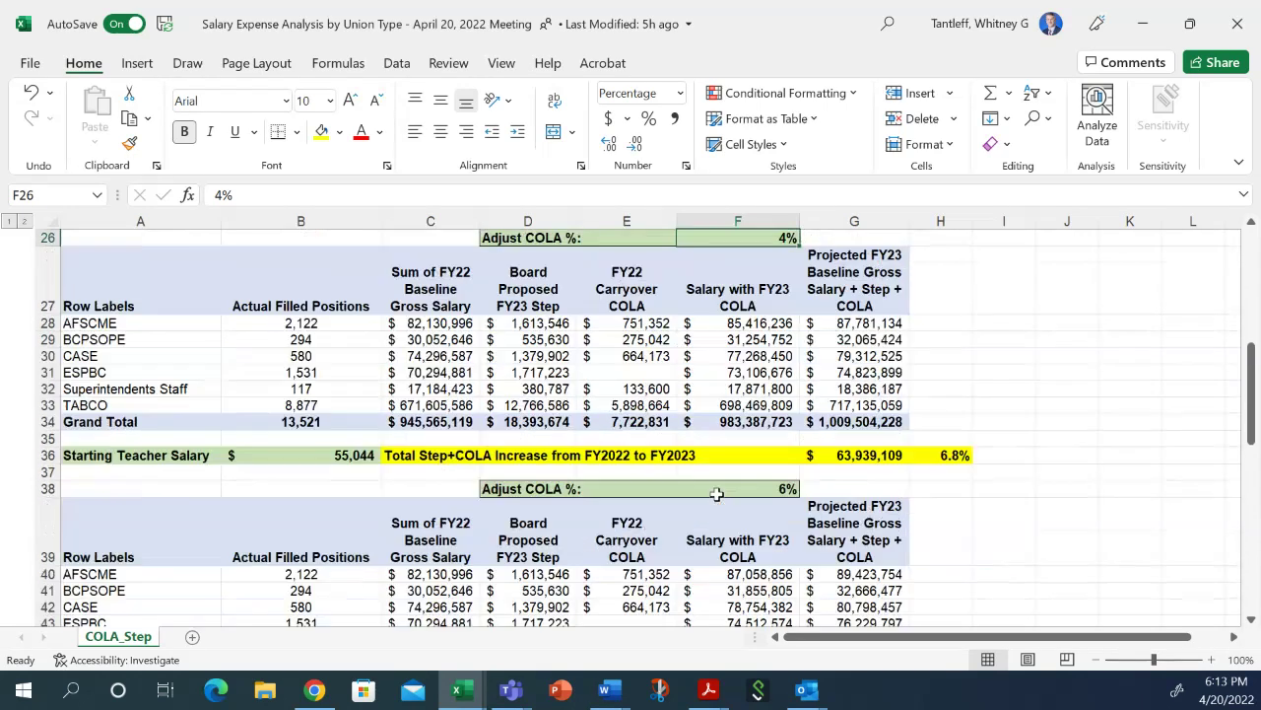
{"action": "left_click", "coordinate": [956, 455]}
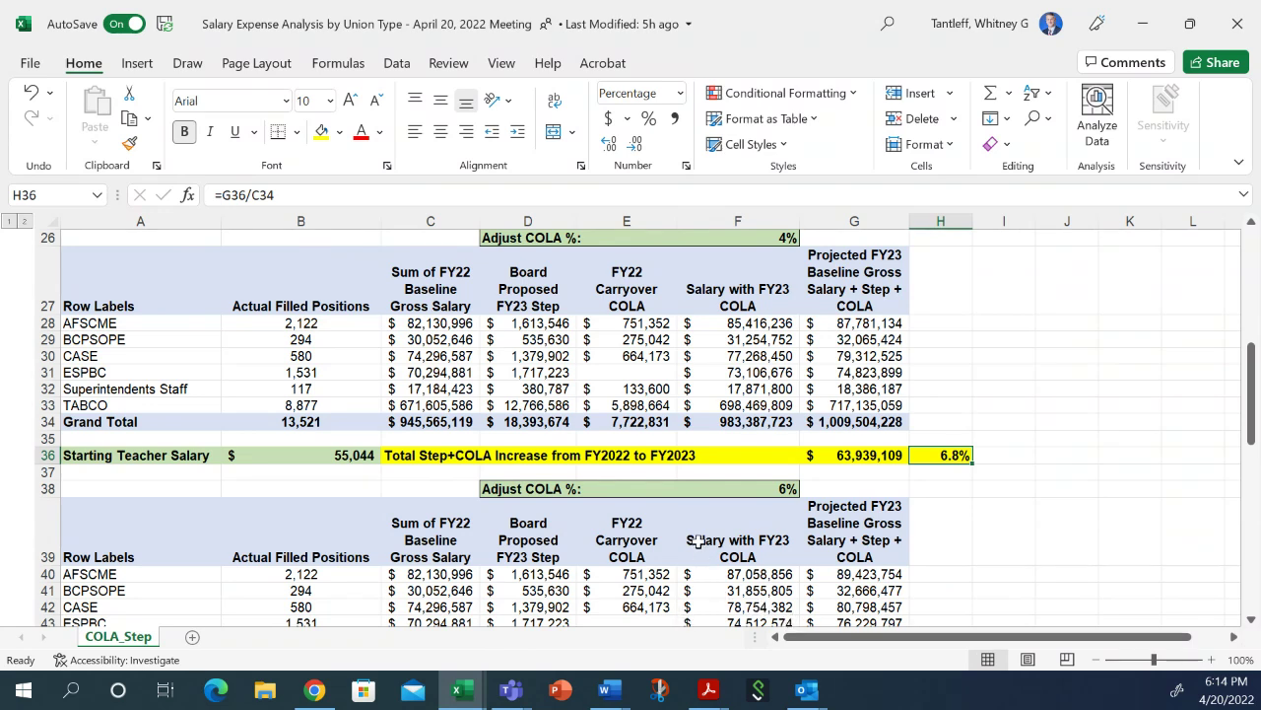
{"action": "left_click", "coordinate": [352, 460]}
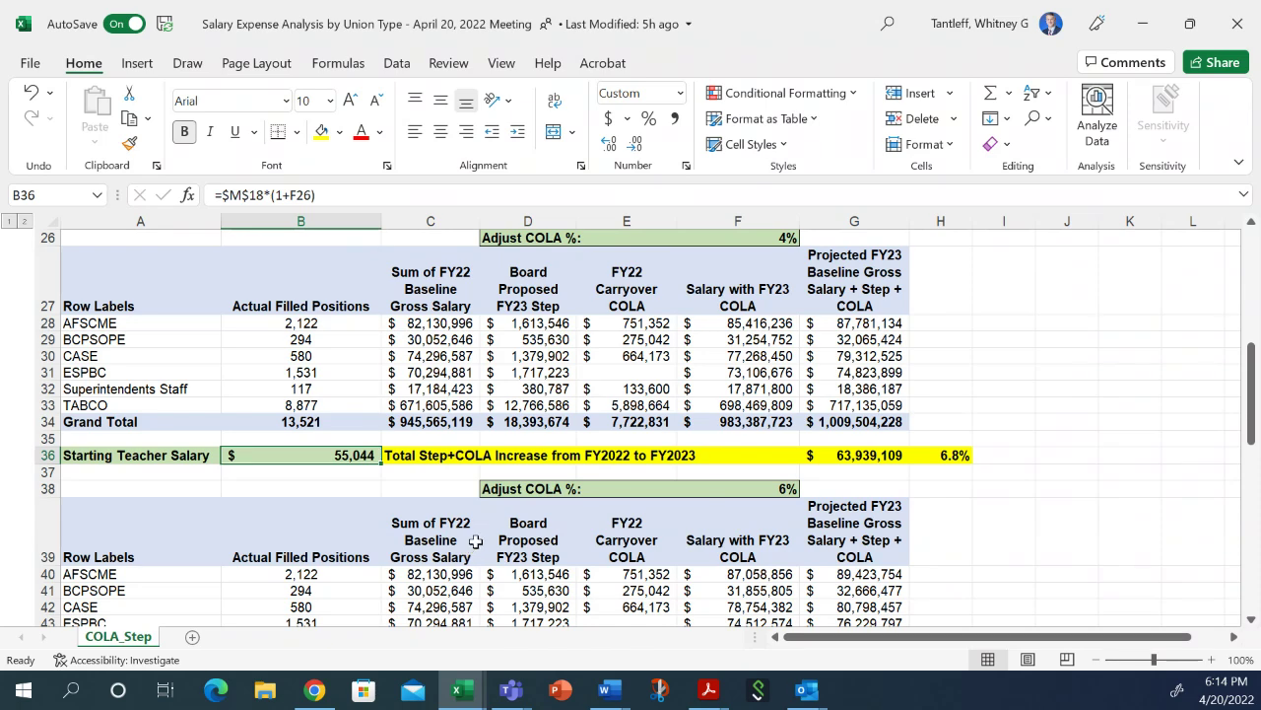
Examine the 6% COLA scenario's starting teacher salary, total Step+COLA increase and percentage increase.
{"action": "scroll", "coordinate": [469, 552], "scroll_direction": "down", "scroll_amount": 3}
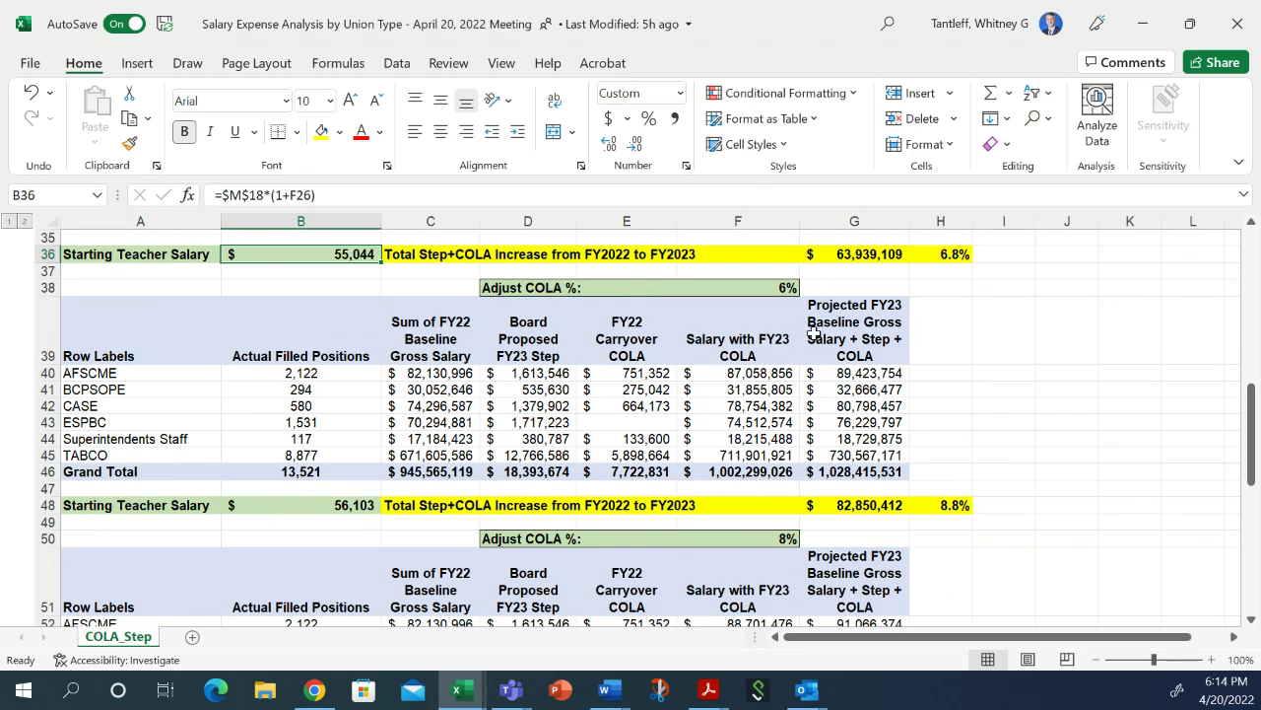
{"action": "left_click", "coordinate": [340, 504]}
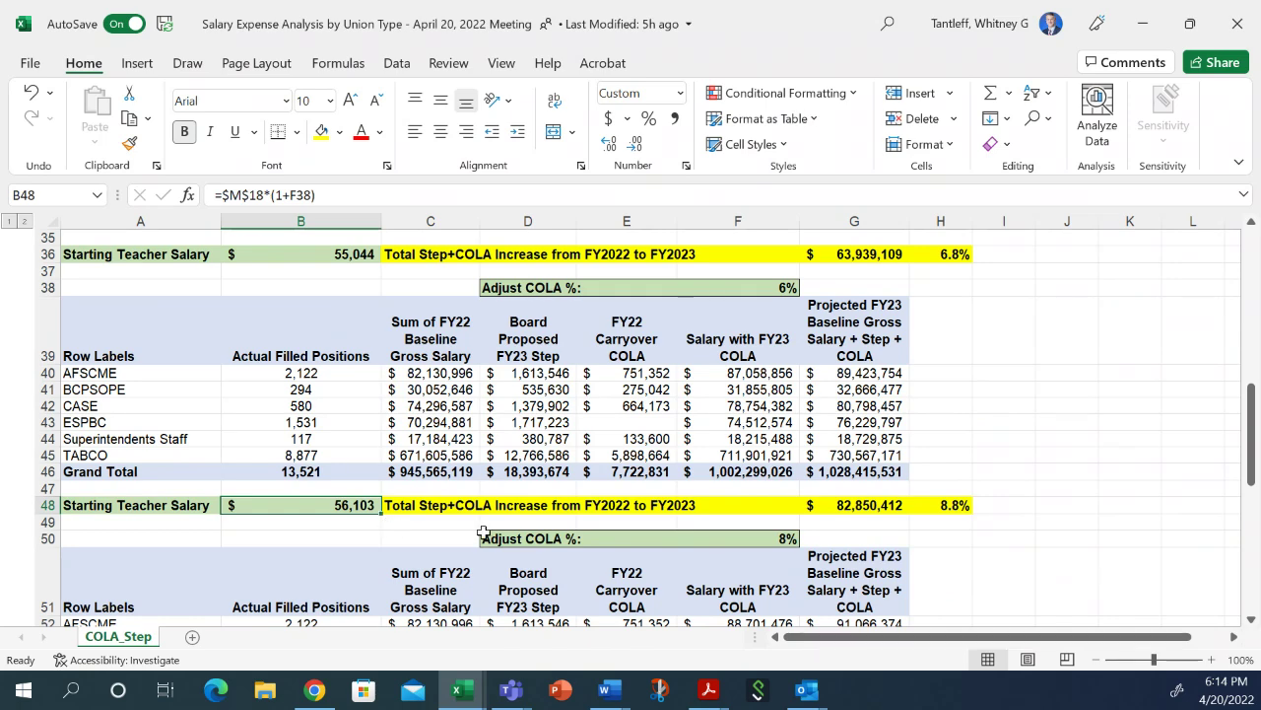
{"action": "left_click", "coordinate": [862, 508]}
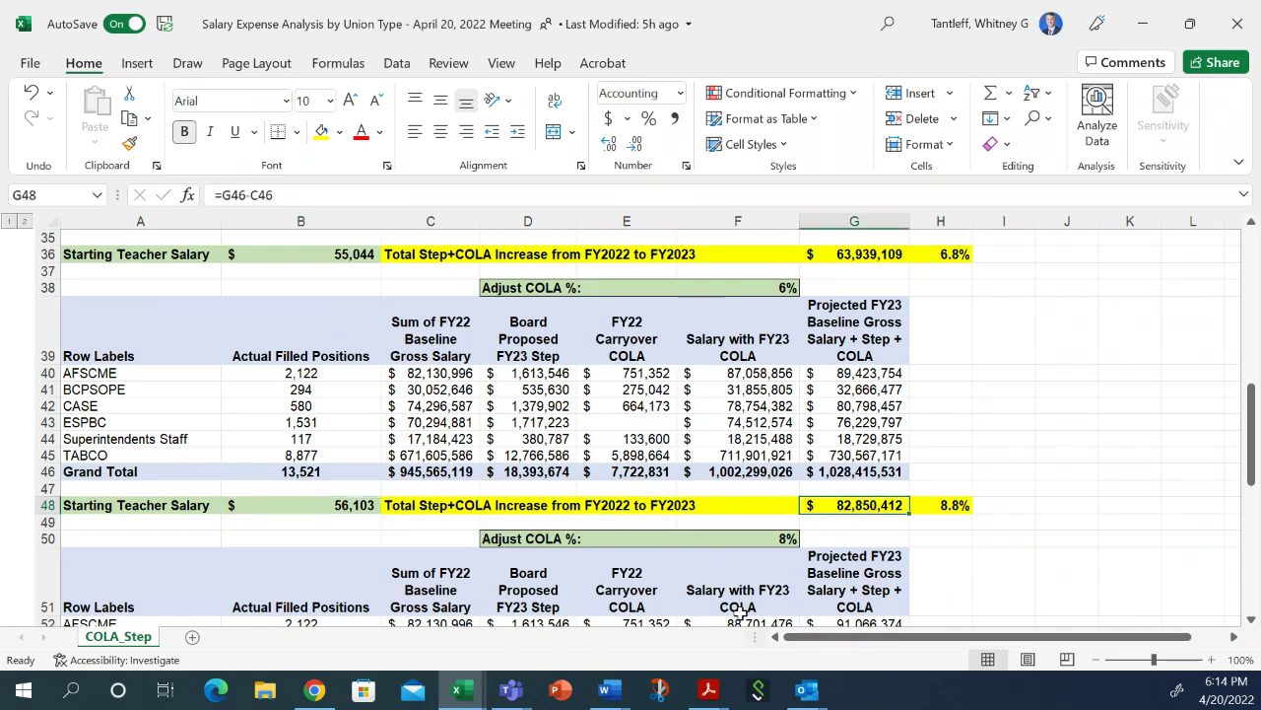
{"action": "left_click", "coordinate": [948, 506]}
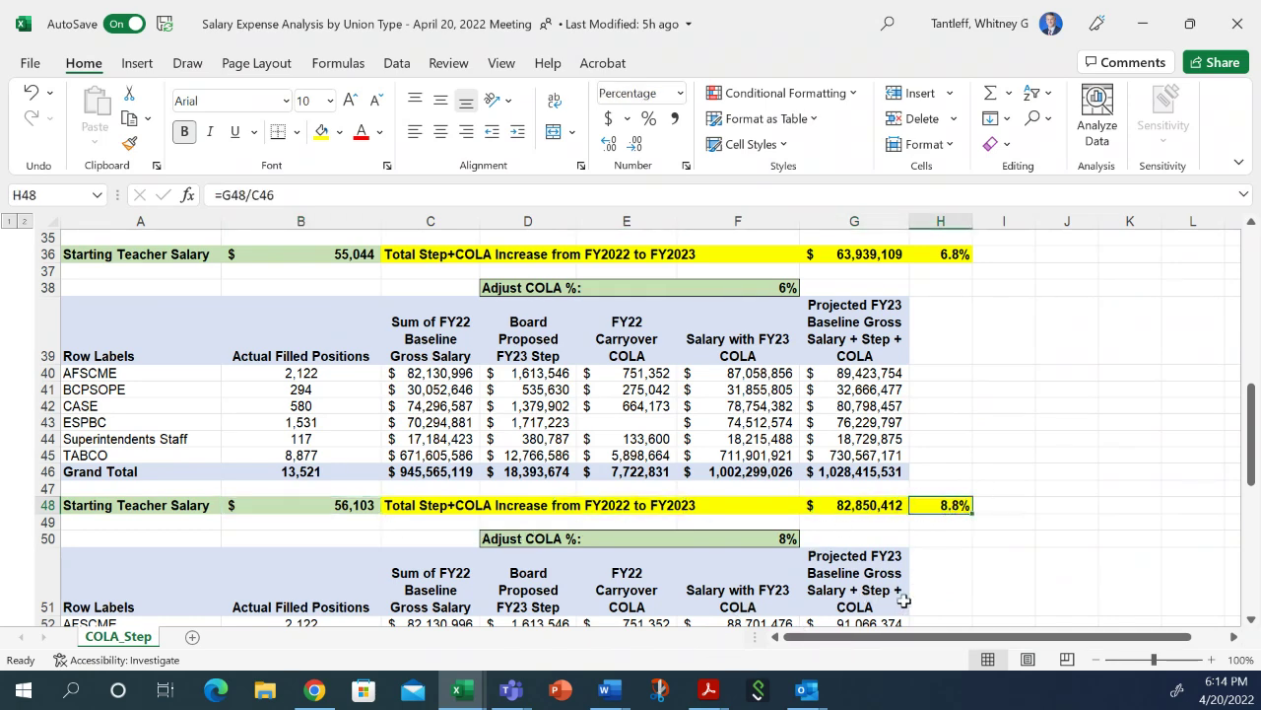
Examine the starting teacher salary and total Step+COLA increase in the 8% COLA scenario.
{"action": "scroll", "coordinate": [921, 573], "scroll_direction": "down", "scroll_amount": 3}
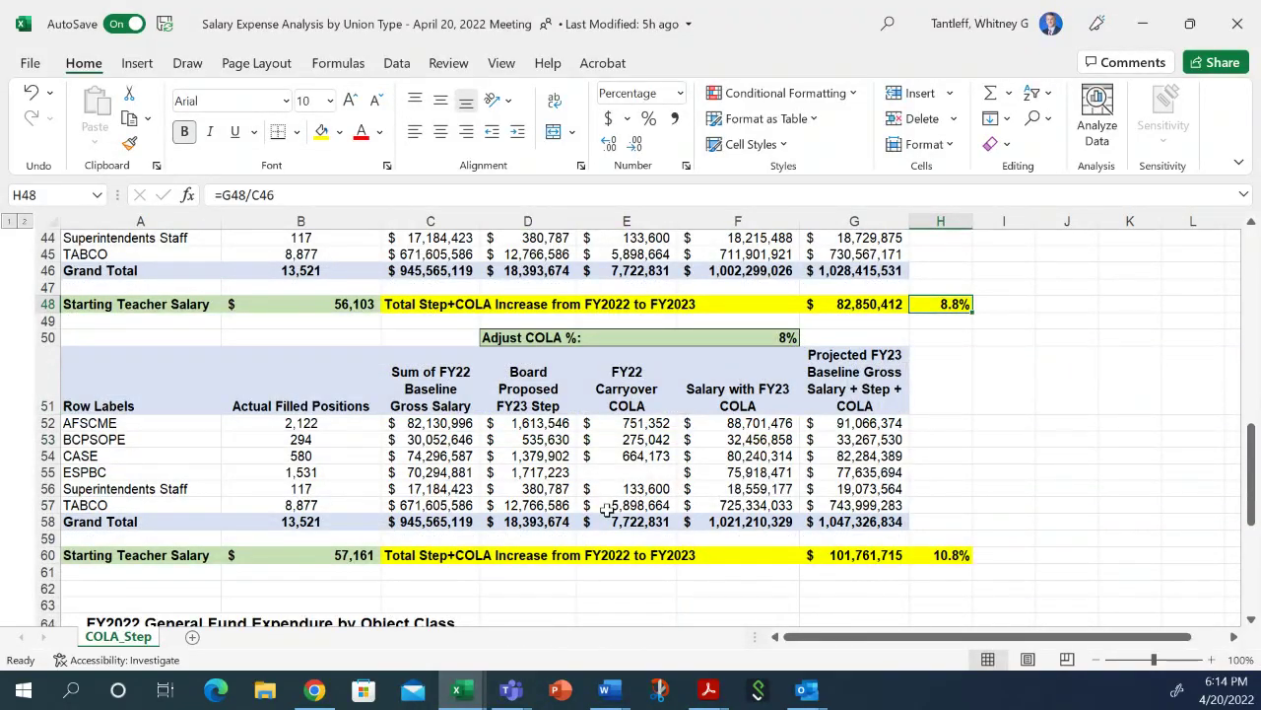
{"action": "left_click", "coordinate": [342, 555]}
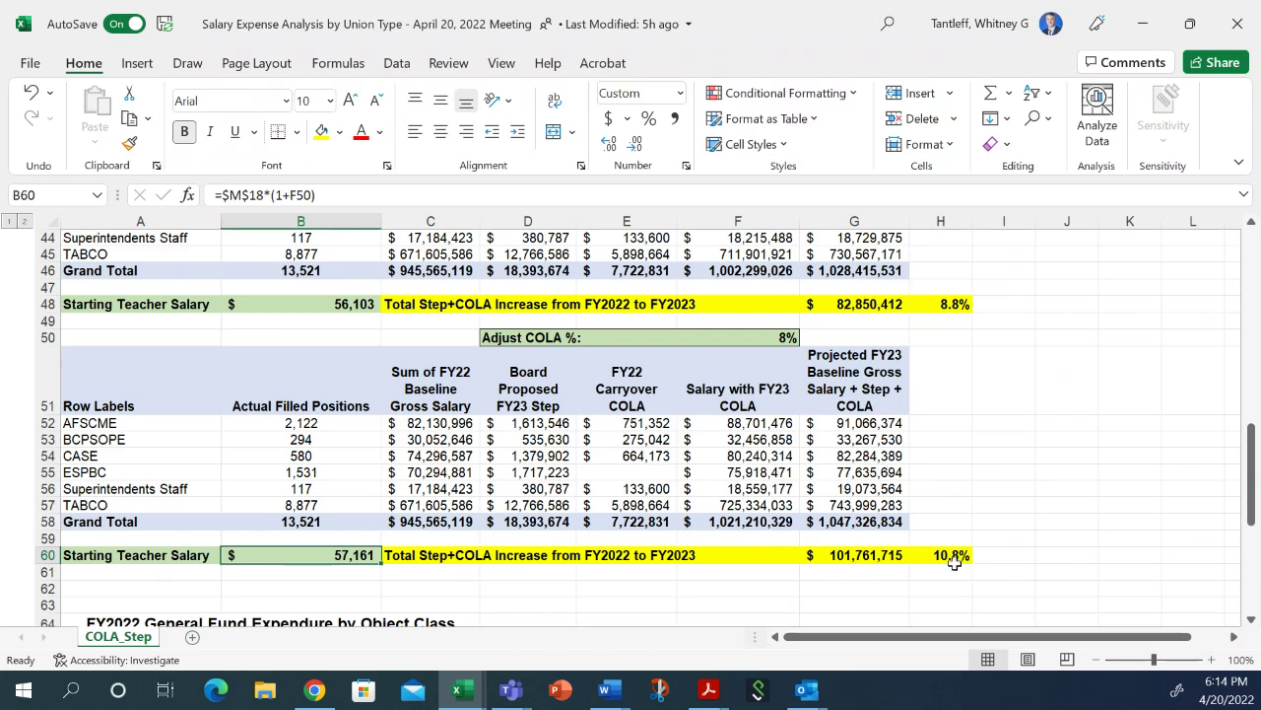
{"action": "left_click", "coordinate": [873, 555]}
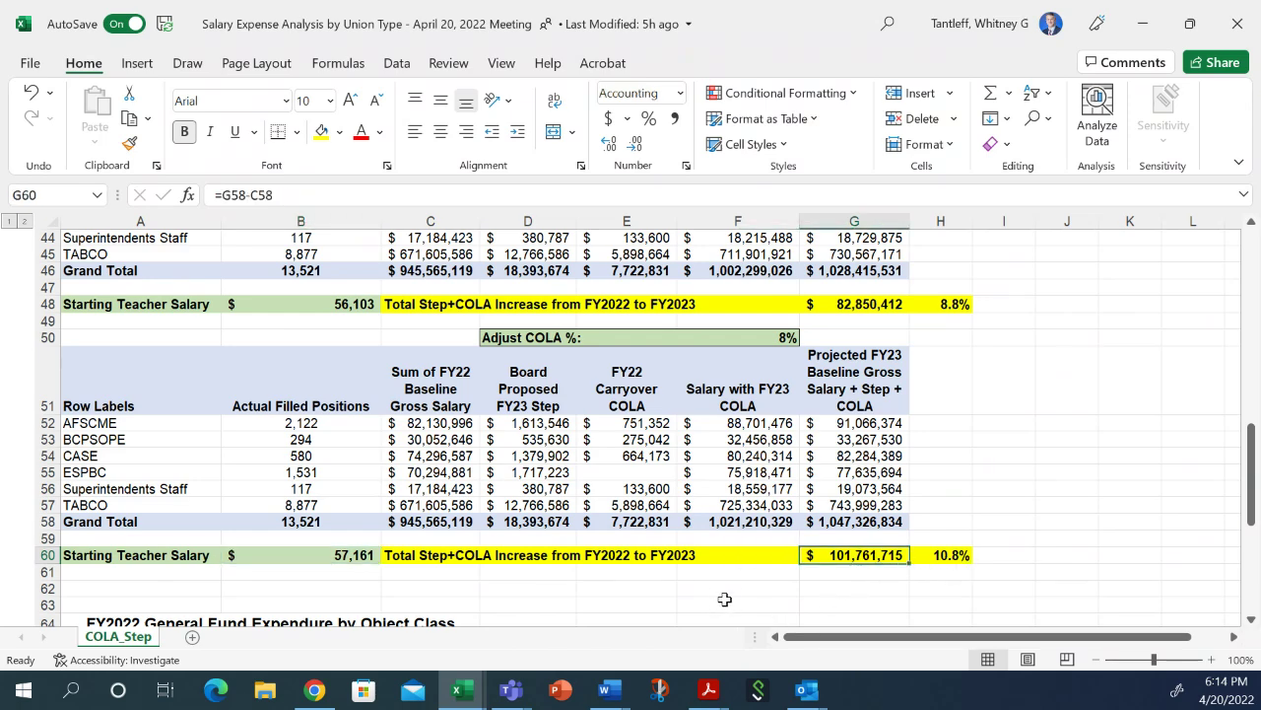
Review the FY2022 General Fund expenditure pie chart by object class against the COLA scenario tables above it.
{"action": "scroll", "coordinate": [669, 563], "scroll_direction": "down", "scroll_amount": 6}
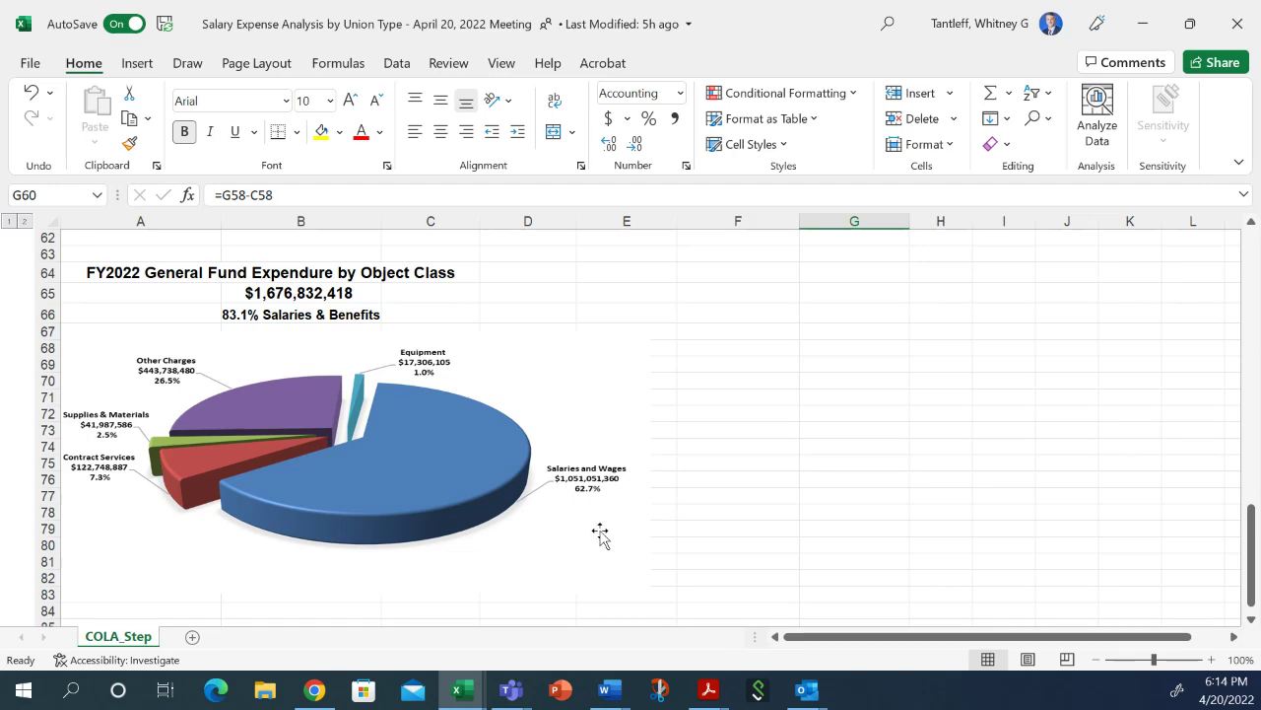
{"action": "scroll", "coordinate": [667, 567], "scroll_direction": "up", "scroll_amount": 2}
{"action": "scroll", "coordinate": [667, 567], "scroll_direction": "up", "scroll_amount": 6}
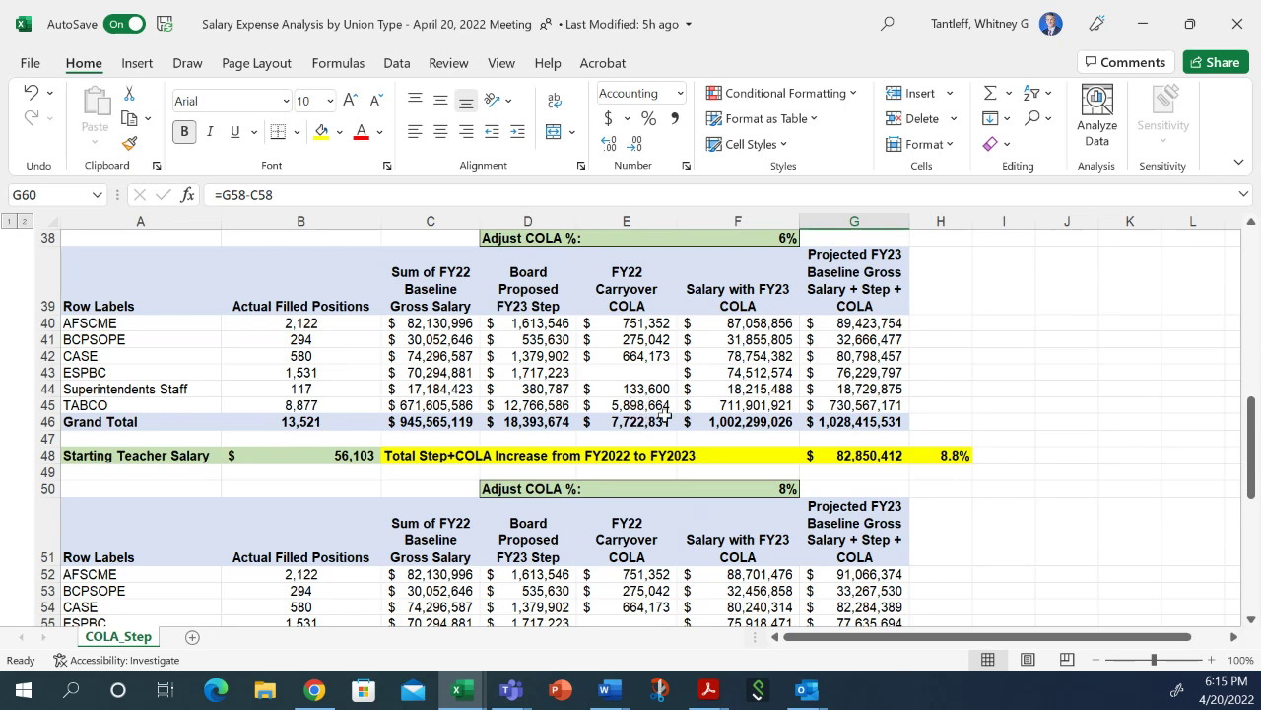
{"action": "scroll", "coordinate": [656, 414], "scroll_direction": "up", "scroll_amount": 3}
{"action": "scroll", "coordinate": [676, 498], "scroll_direction": "up", "scroll_amount": 5}
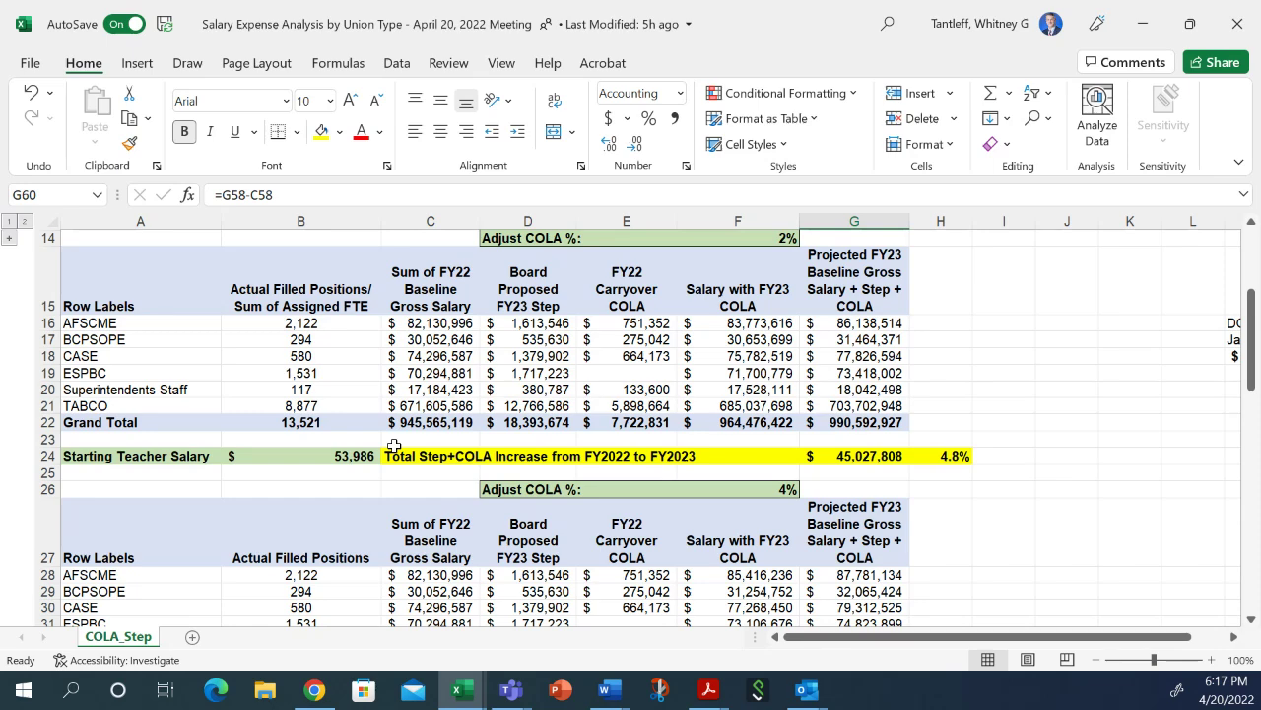
{"action": "scroll", "coordinate": [393, 446], "scroll_direction": "down", "scroll_amount": 13}
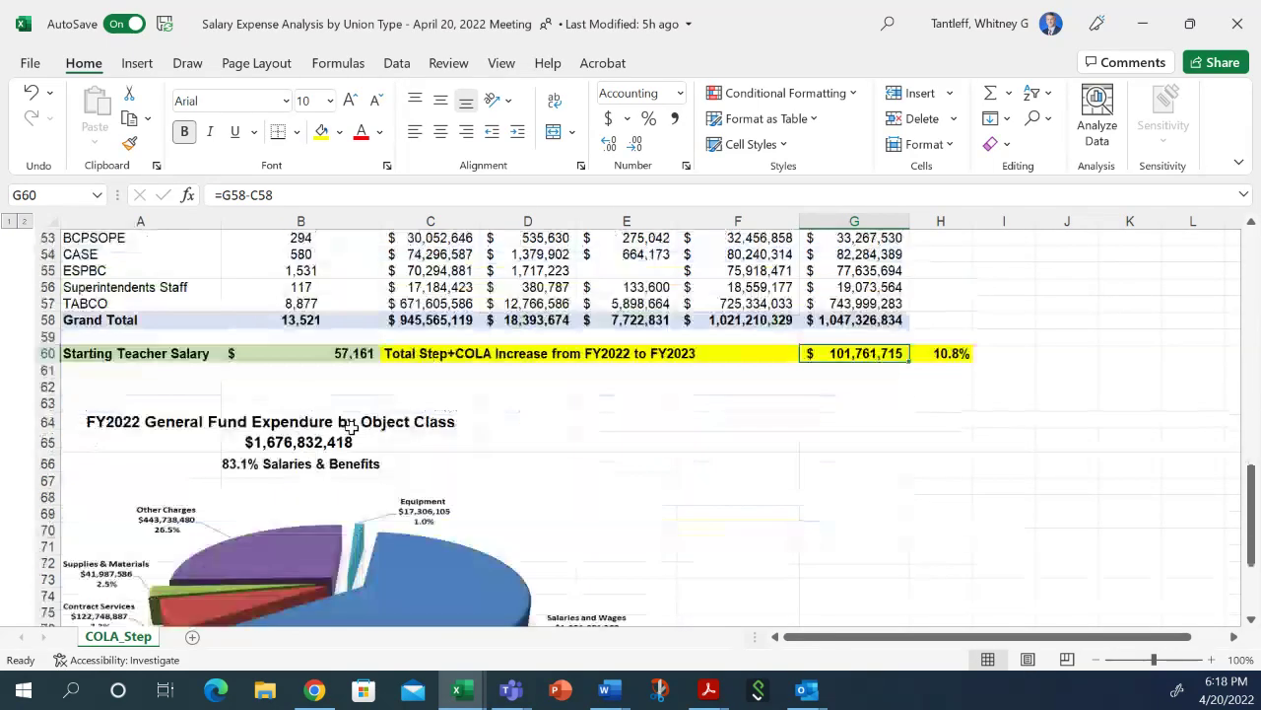
{"action": "scroll", "coordinate": [351, 425], "scroll_direction": "down", "scroll_amount": 4}
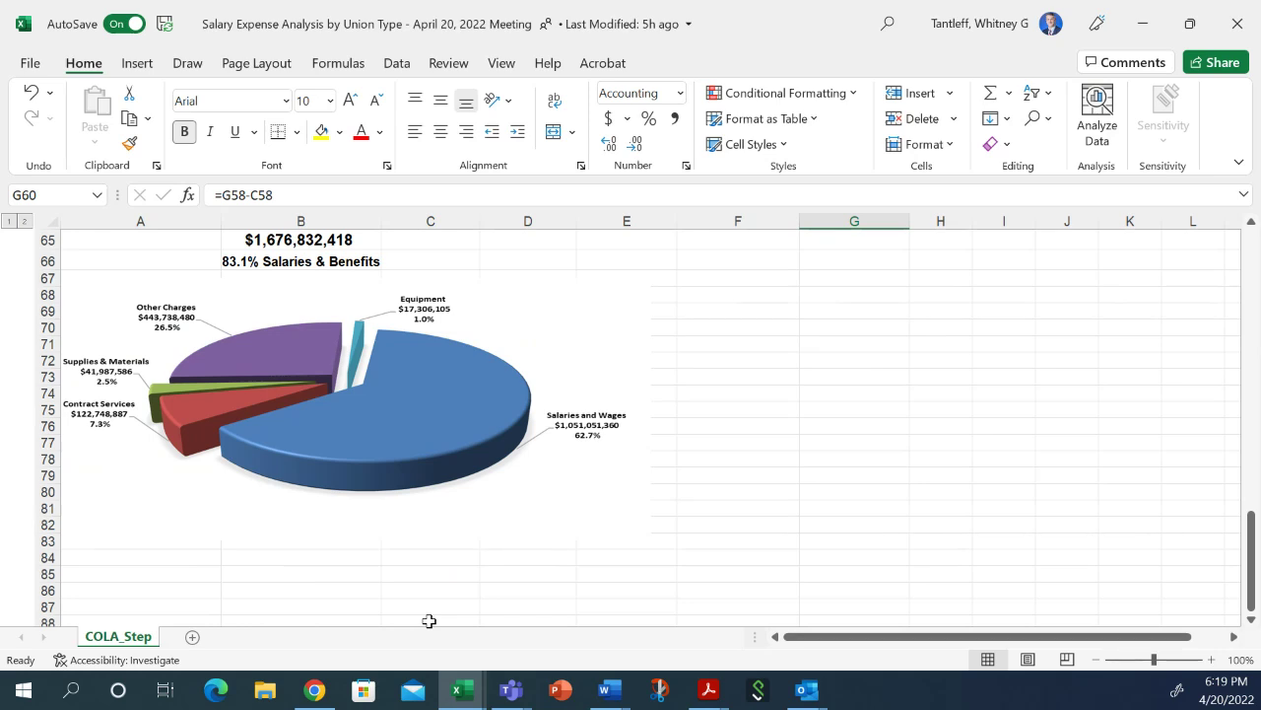
{"action": "scroll", "coordinate": [597, 502], "scroll_direction": "up", "scroll_amount": 15}
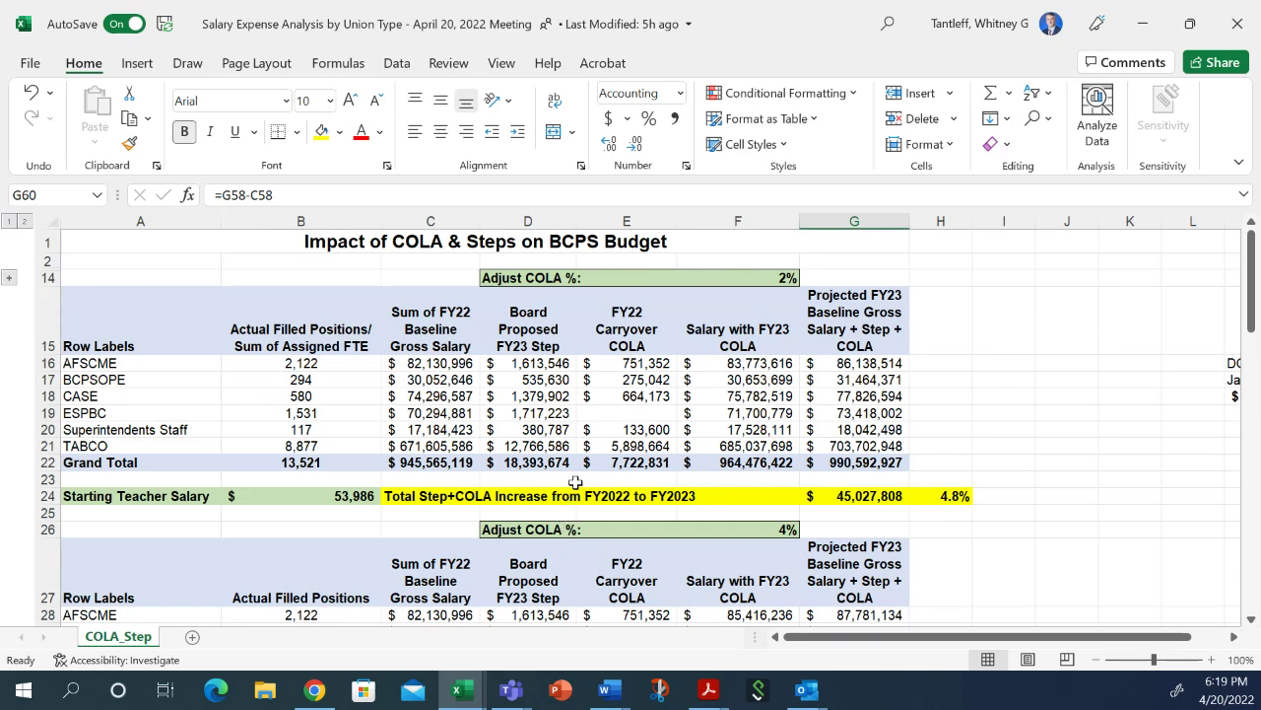
{"action": "scroll", "coordinate": [578, 483], "scroll_direction": "down", "scroll_amount": 2}
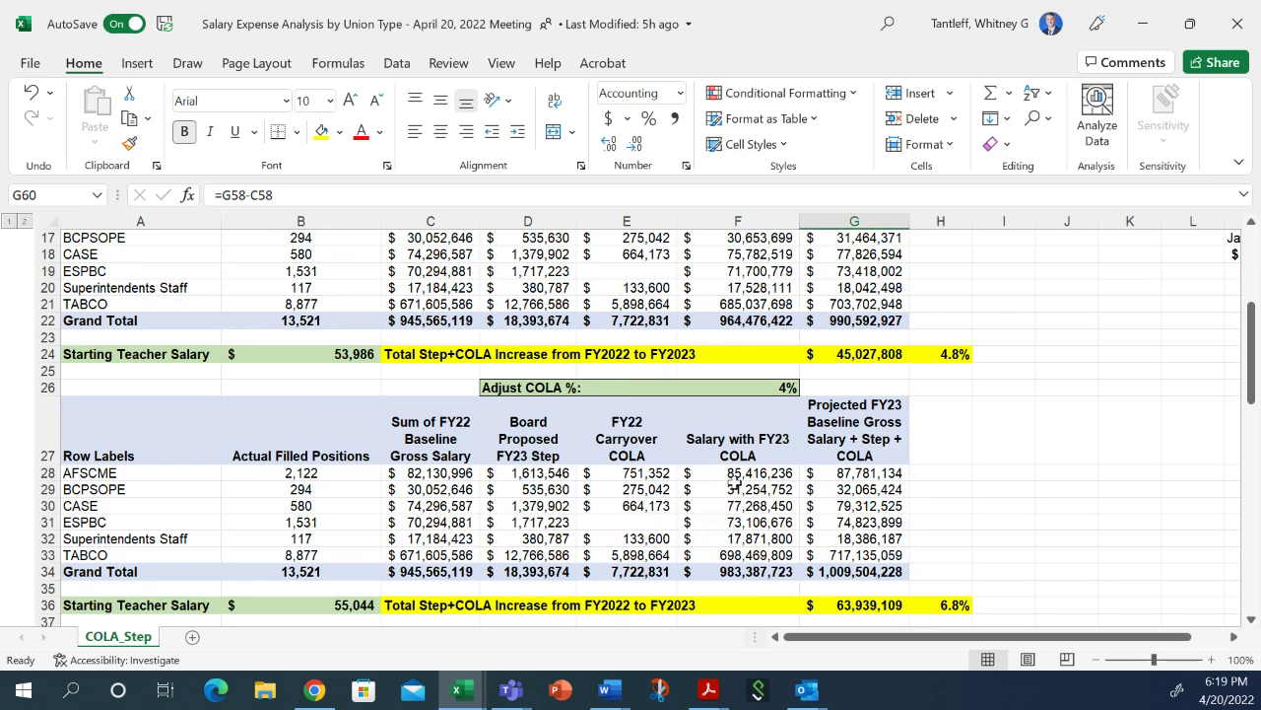
Link cell B25, below the 2% scenario's Starting Teacher Salary, to the Jan. 1, 2022 TABCO salary in M18.
{"action": "left_click", "coordinate": [739, 487]}
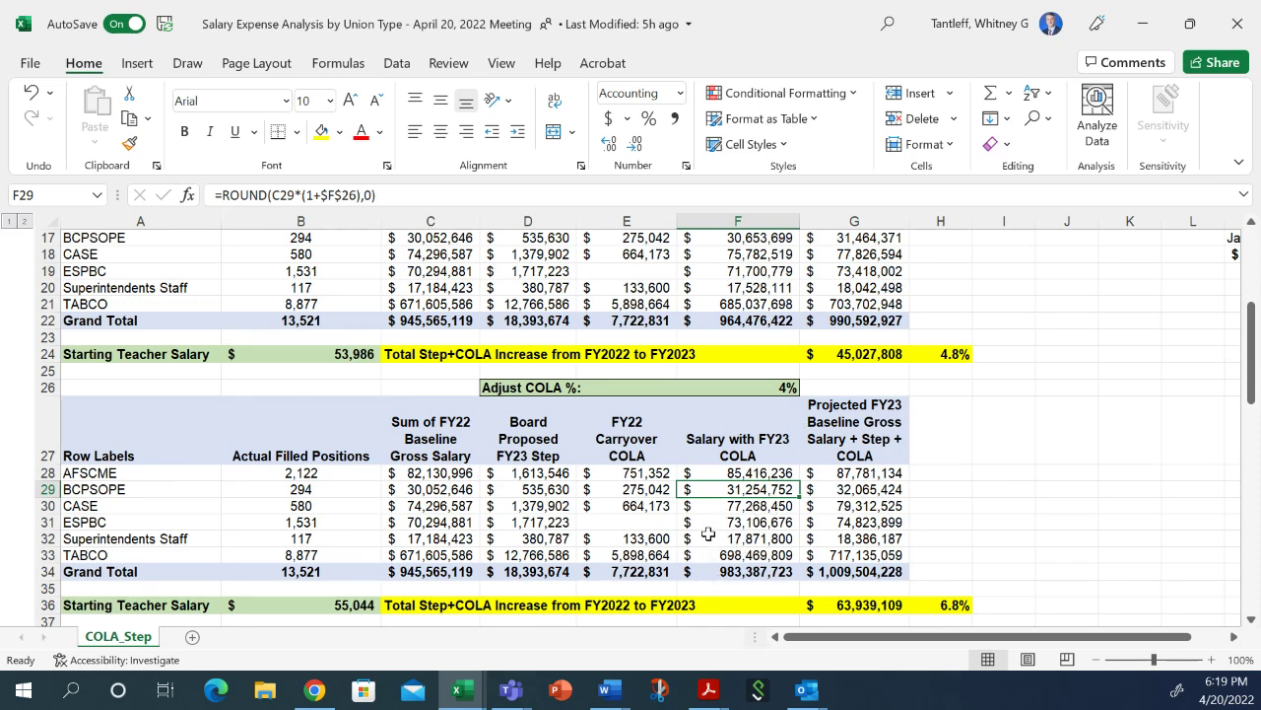
{"action": "scroll", "coordinate": [746, 448], "scroll_direction": "up", "scroll_amount": 3}
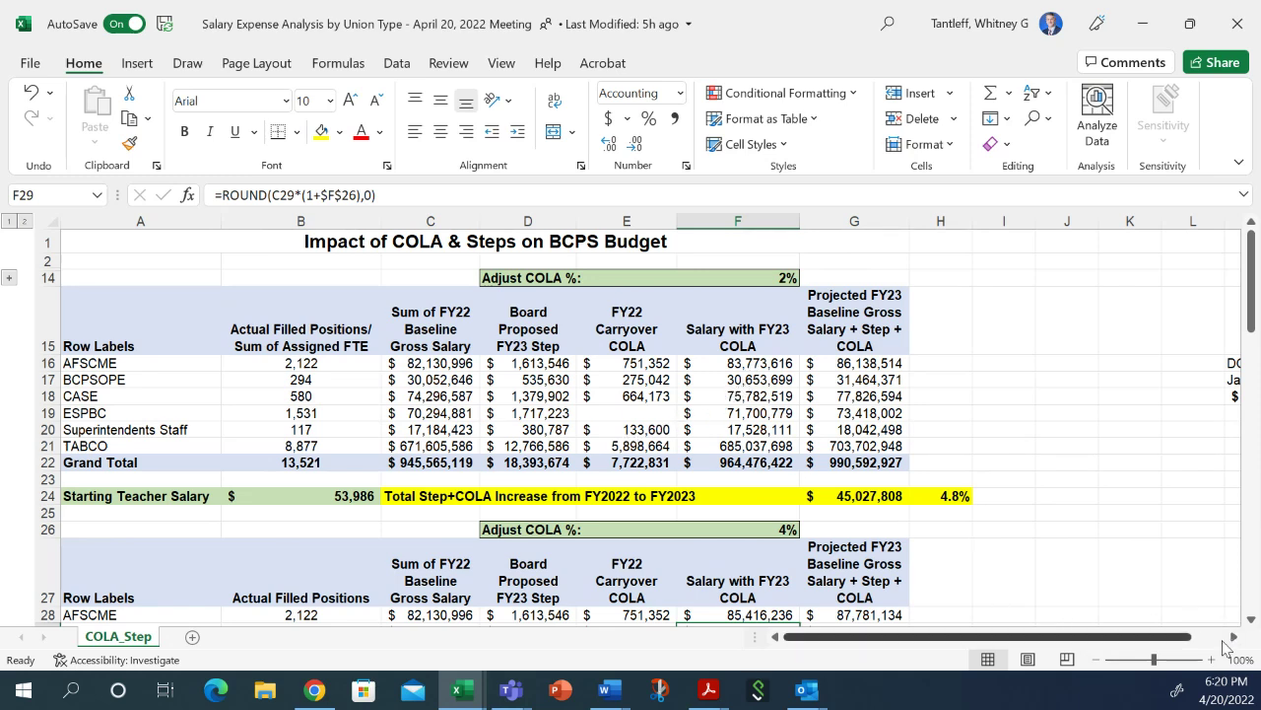
{"action": "left_click", "coordinate": [337, 499]}
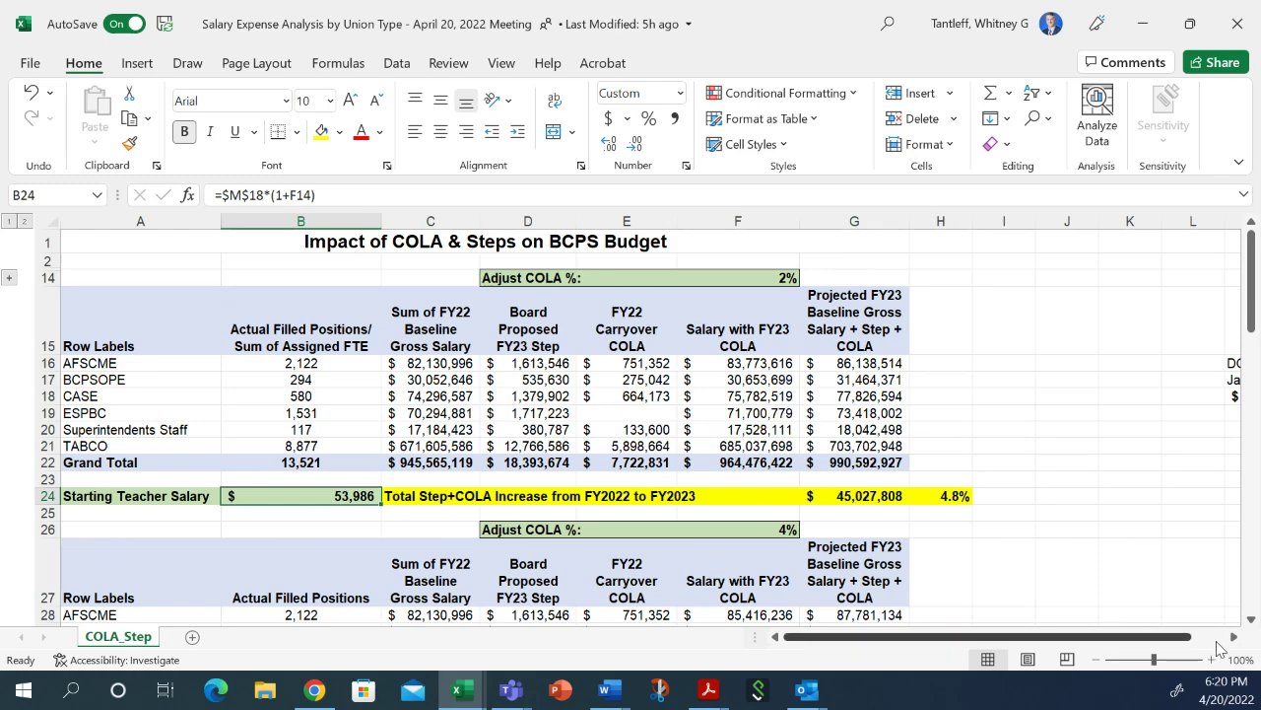
{"action": "left_click", "coordinate": [1234, 637]}
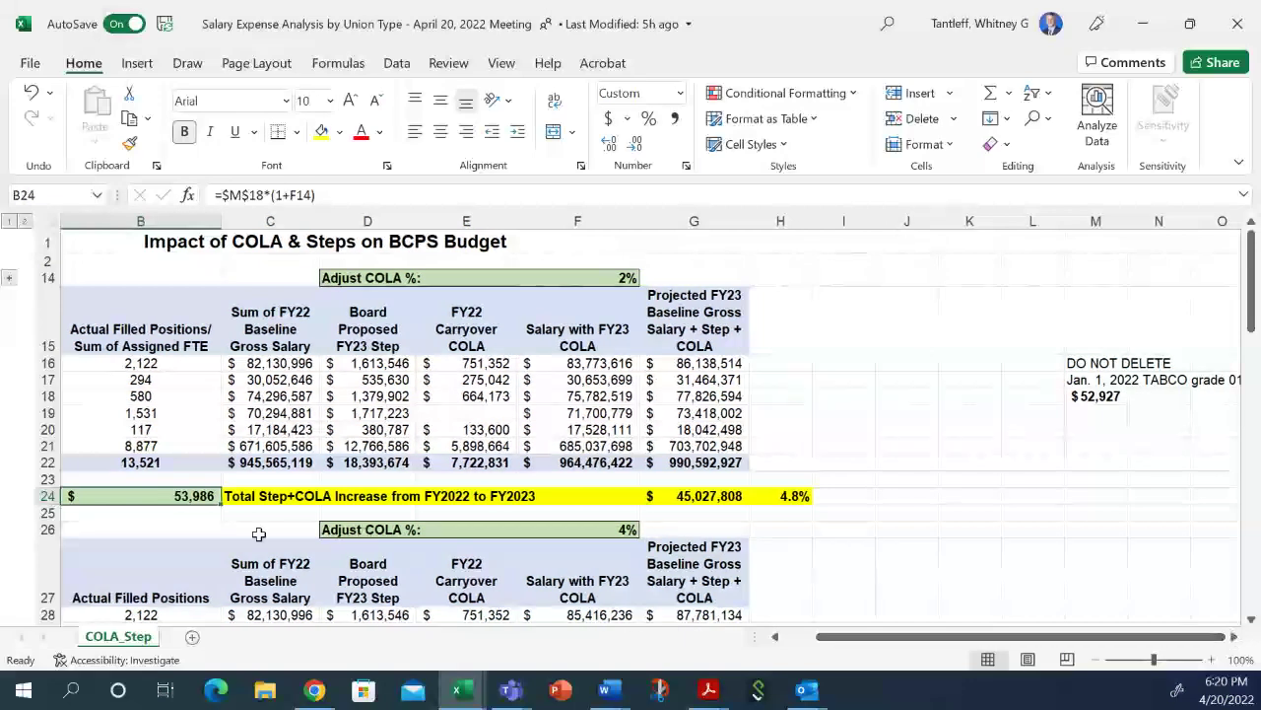
{"action": "left_click", "coordinate": [199, 513]}
{"action": "type", "text": "="}
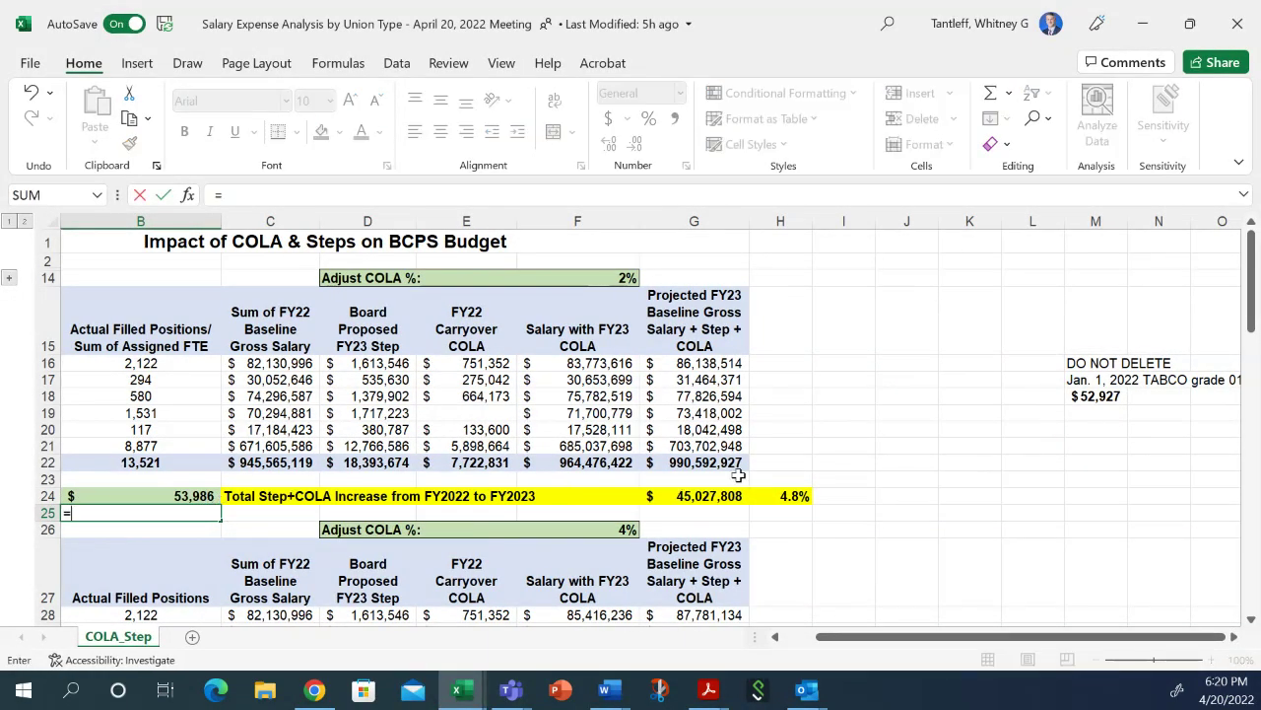
{"action": "left_click", "coordinate": [1094, 398]}
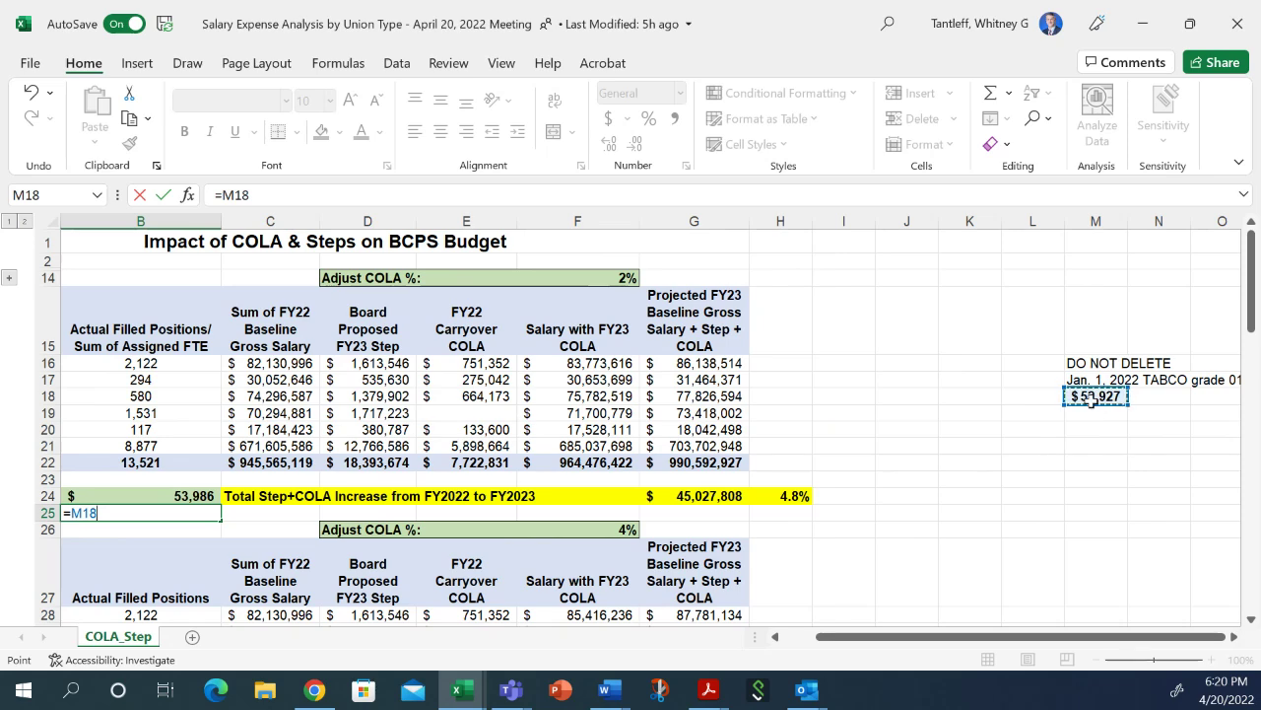
{"action": "key", "text": "Return"}
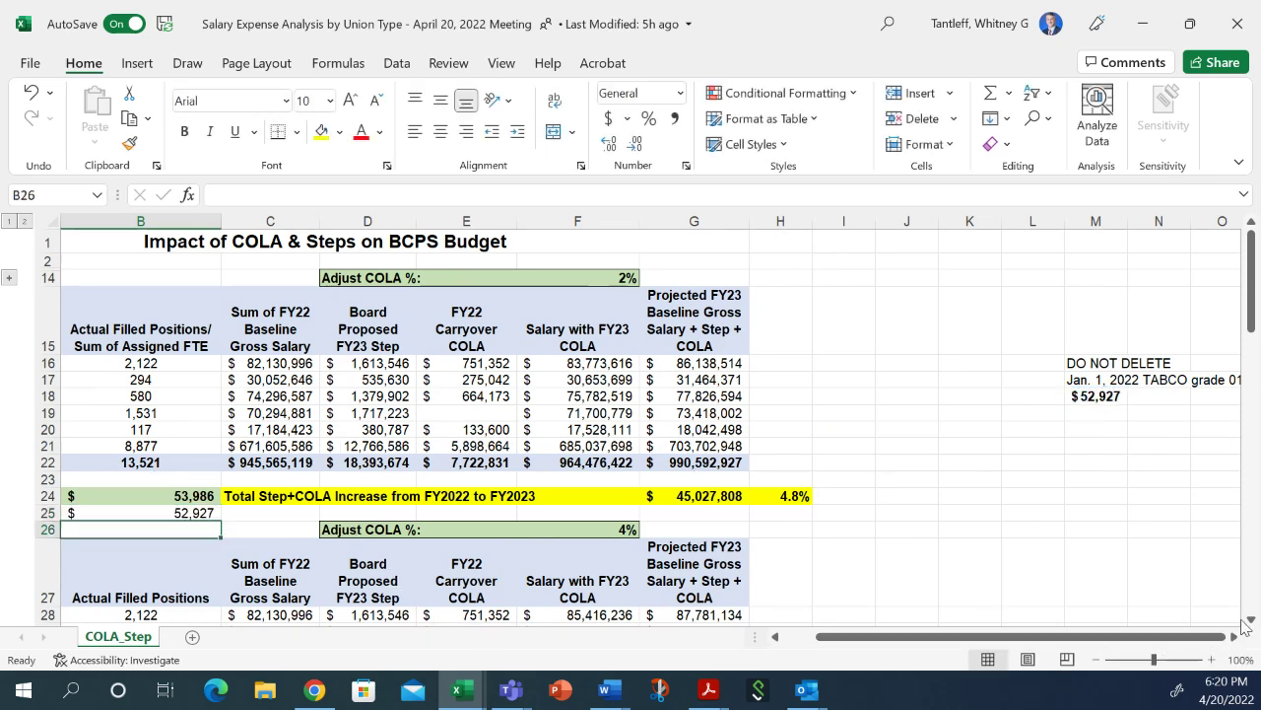
{"action": "left_click", "coordinate": [776, 637]}
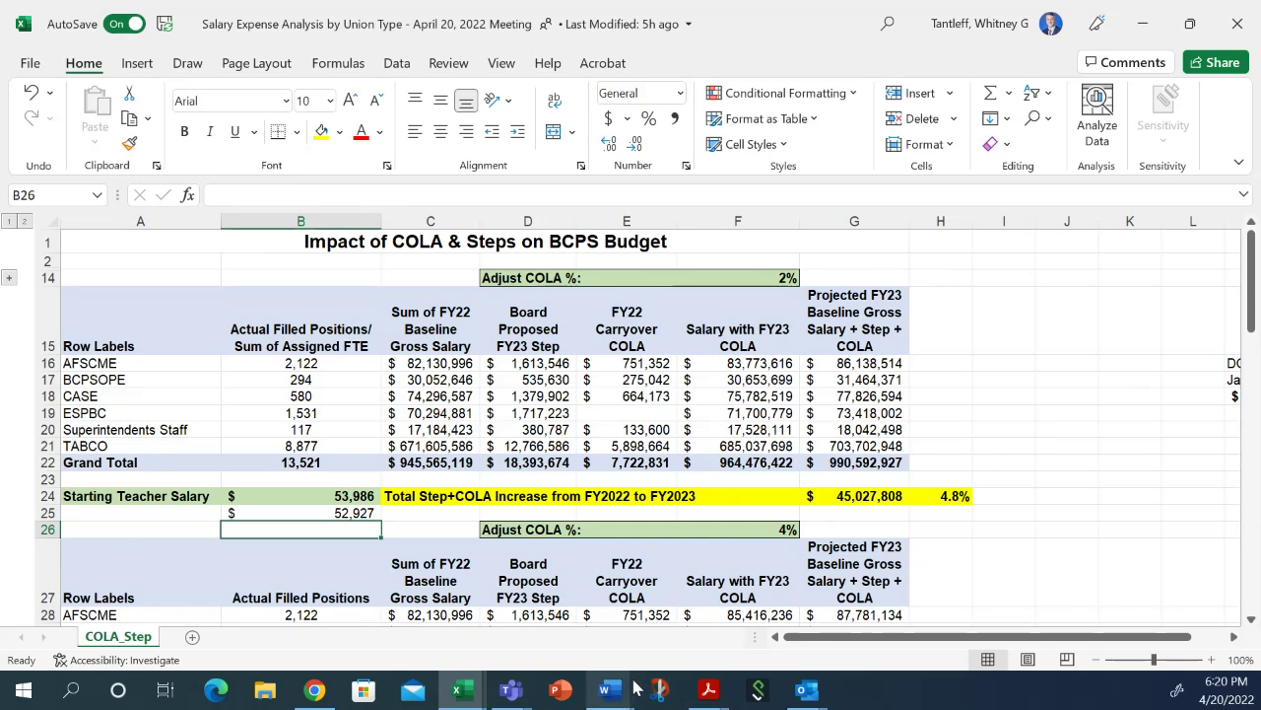
Examine AFSCME's projected FY23 salary with step and COLA, and TABCO's Board Proposed FY23 Step in the 2% scenario.
{"action": "mouse_move", "coordinate": [634, 687]}
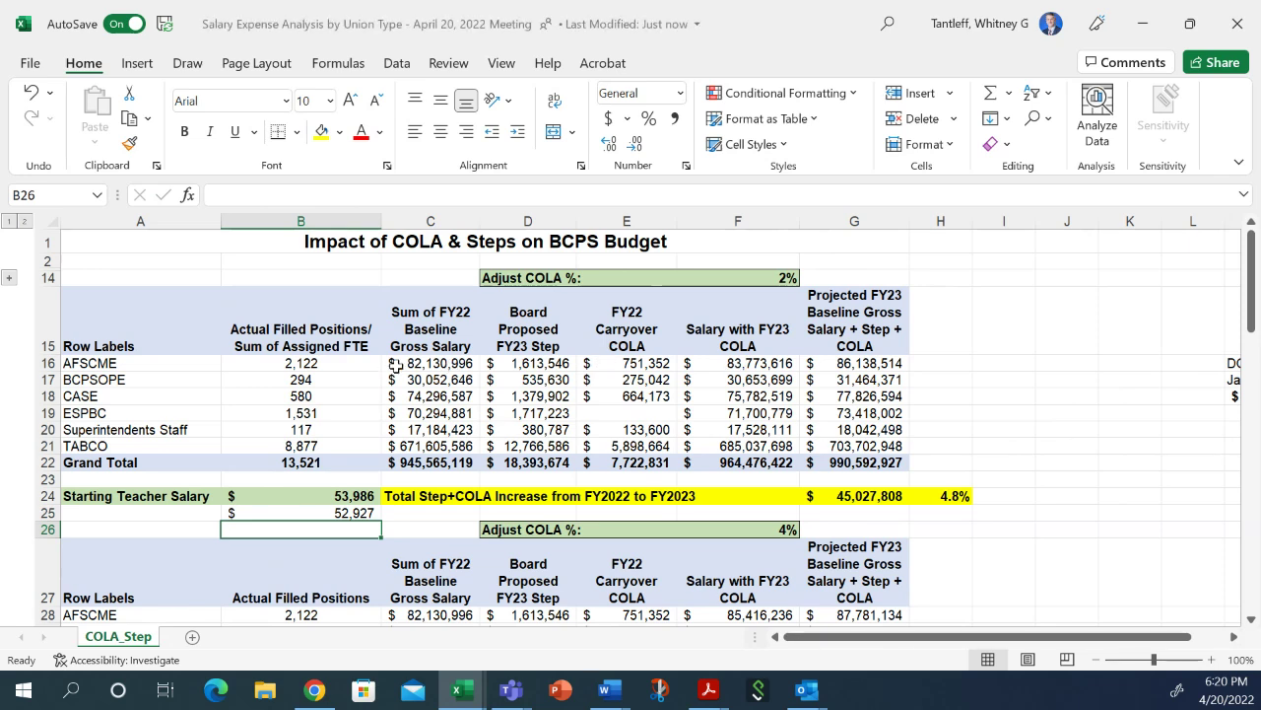
{"action": "left_click", "coordinate": [874, 363]}
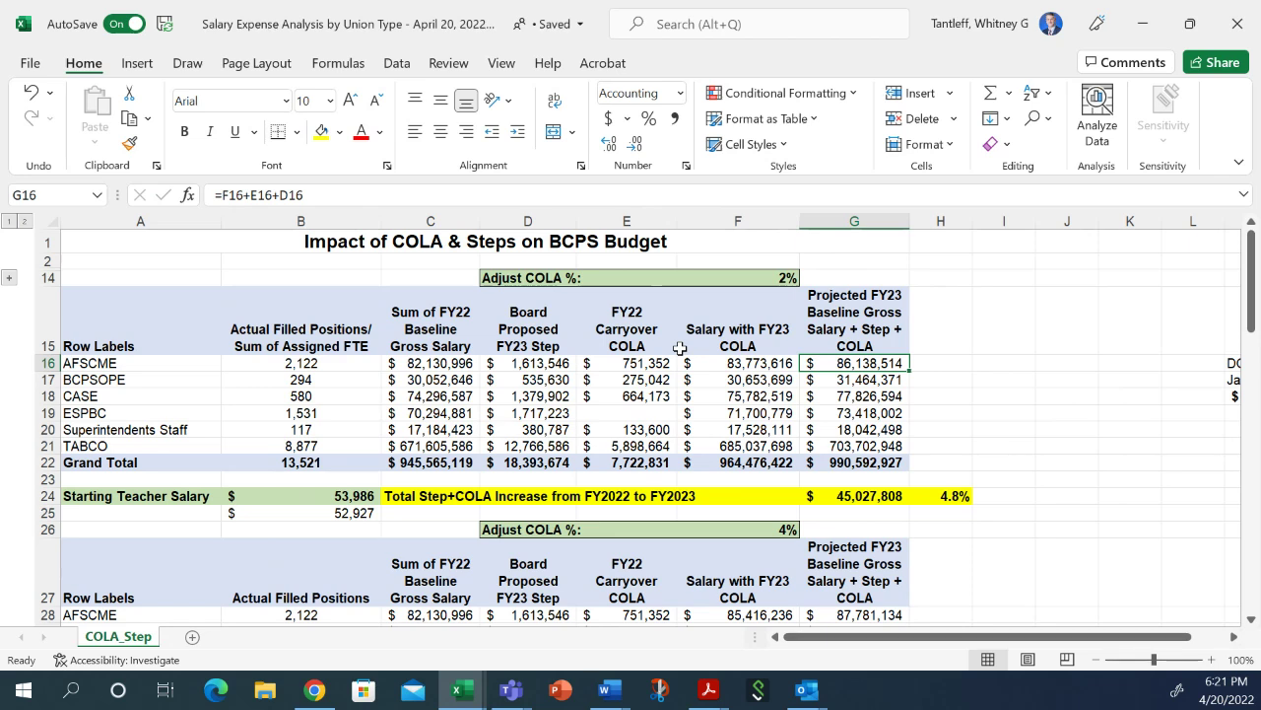
{"action": "left_click", "coordinate": [517, 445]}
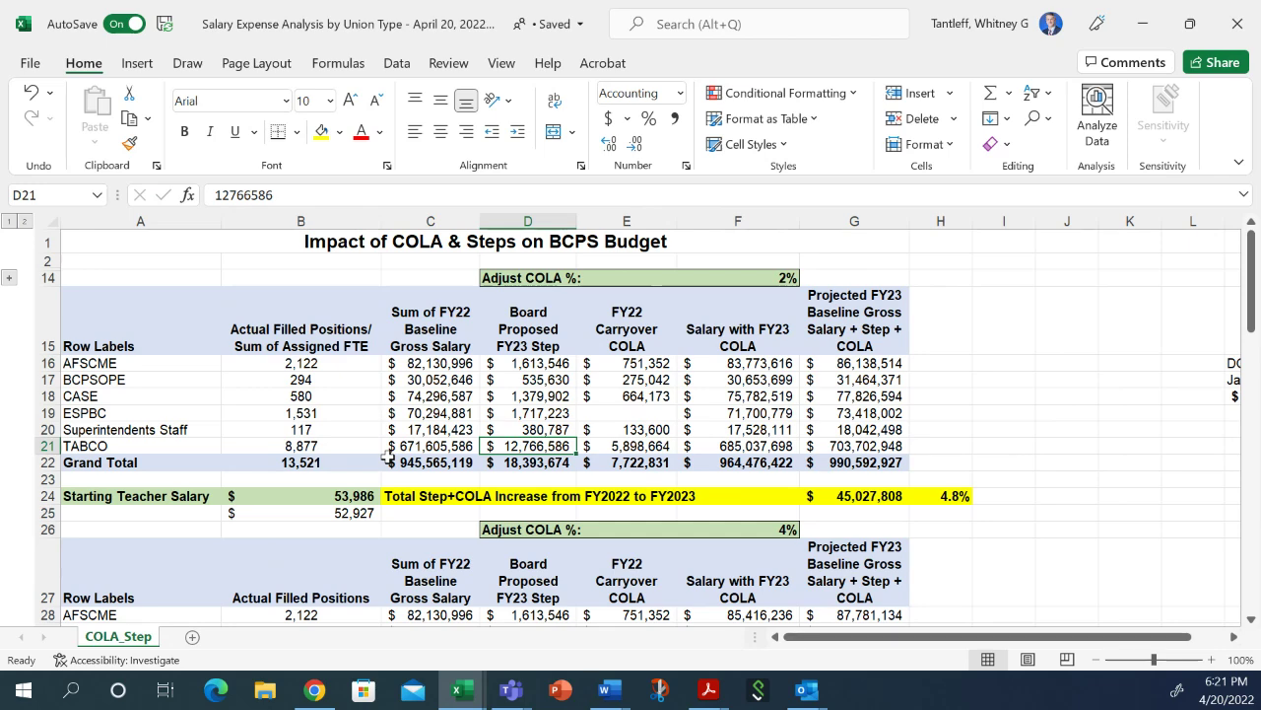
Check the formula behind the starting teacher salary in the 8% COLA scenario.
{"action": "scroll", "coordinate": [621, 530], "scroll_direction": "down", "scroll_amount": 6}
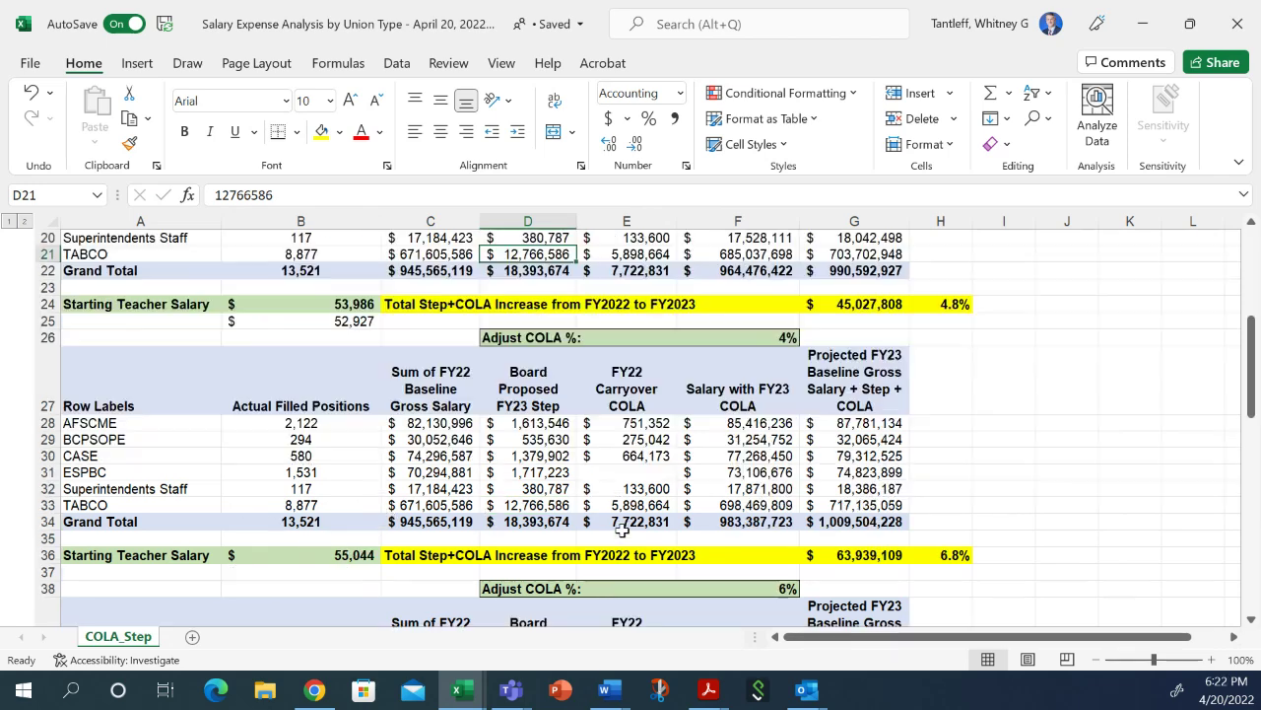
{"action": "scroll", "coordinate": [631, 527], "scroll_direction": "down", "scroll_amount": 4}
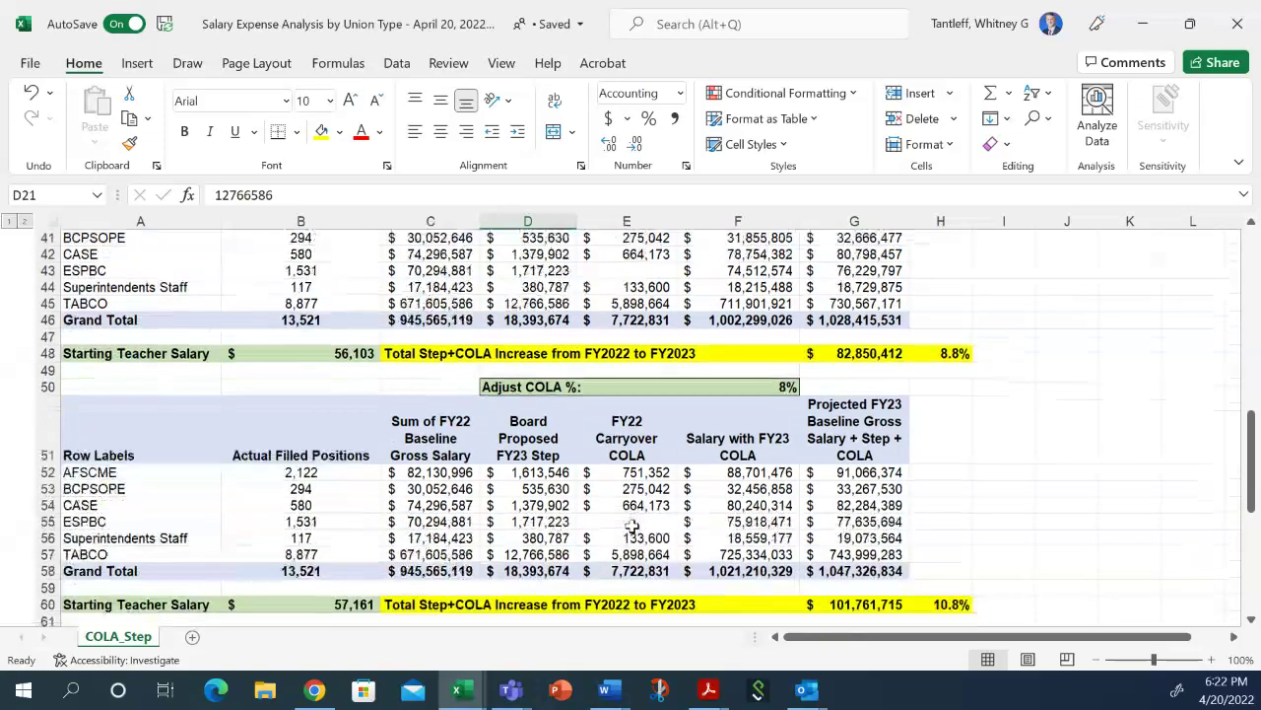
{"action": "scroll", "coordinate": [652, 589], "scroll_direction": "down", "scroll_amount": 2}
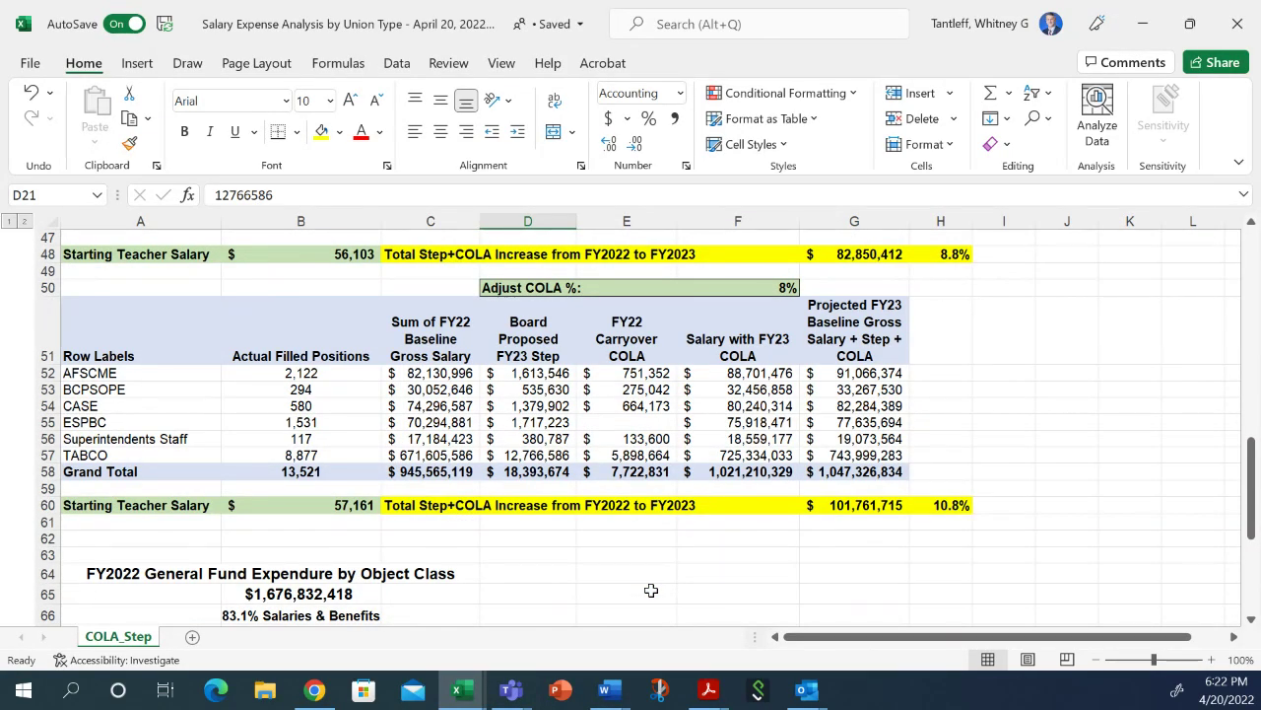
{"action": "scroll", "coordinate": [570, 561], "scroll_direction": "down", "scroll_amount": 1}
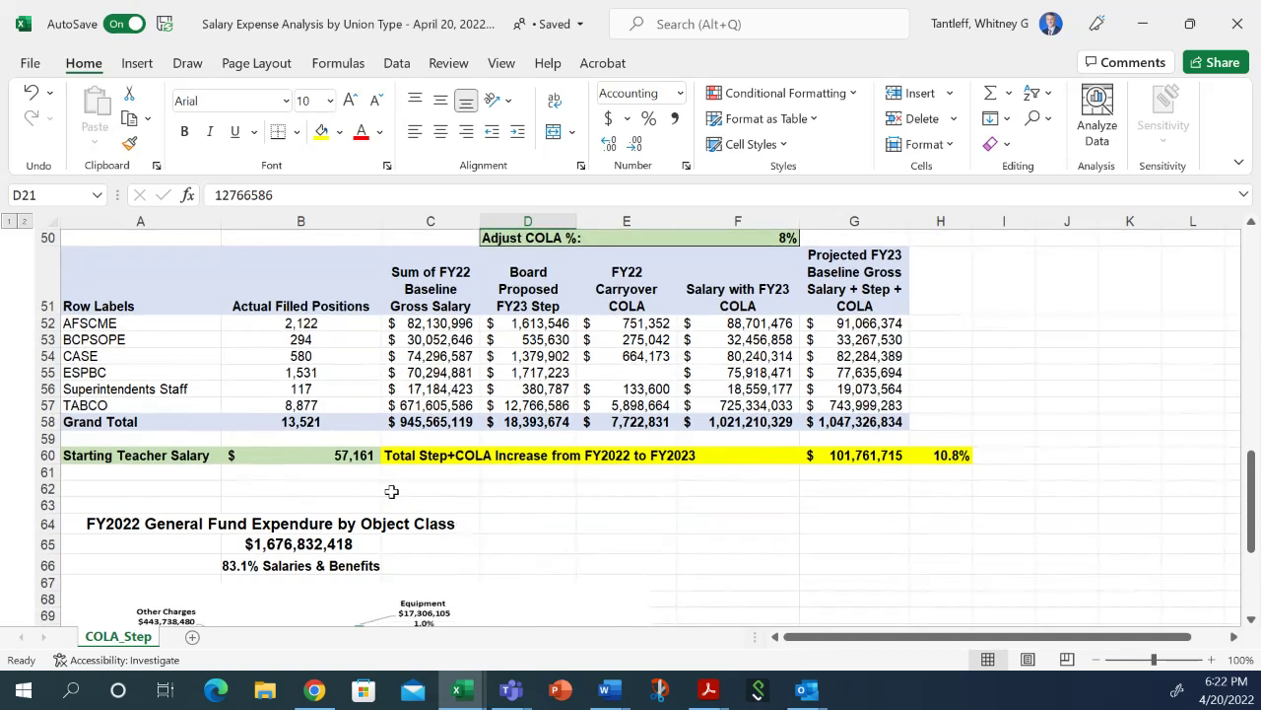
{"action": "left_click", "coordinate": [347, 456]}
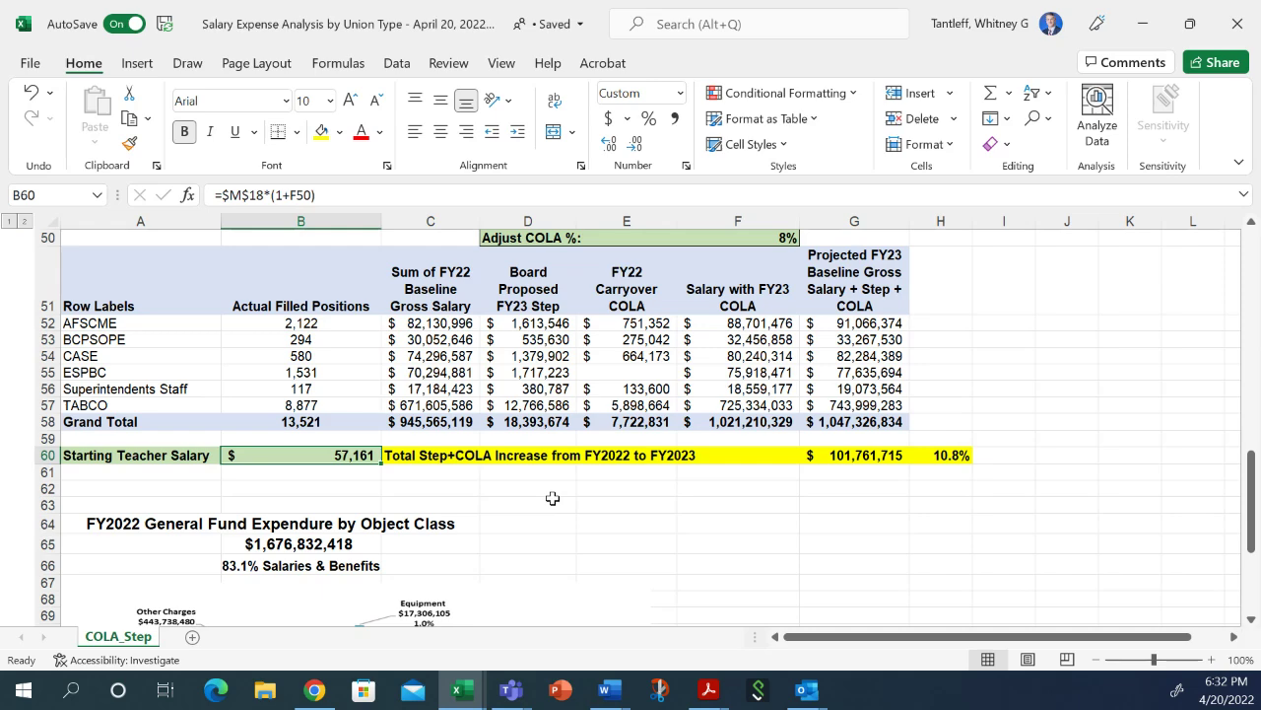
Switch to the FY2023 ONETIME A4 BUILTIN REDIRECTS workbook and maximize its window.
{"action": "left_click", "coordinate": [458, 700]}
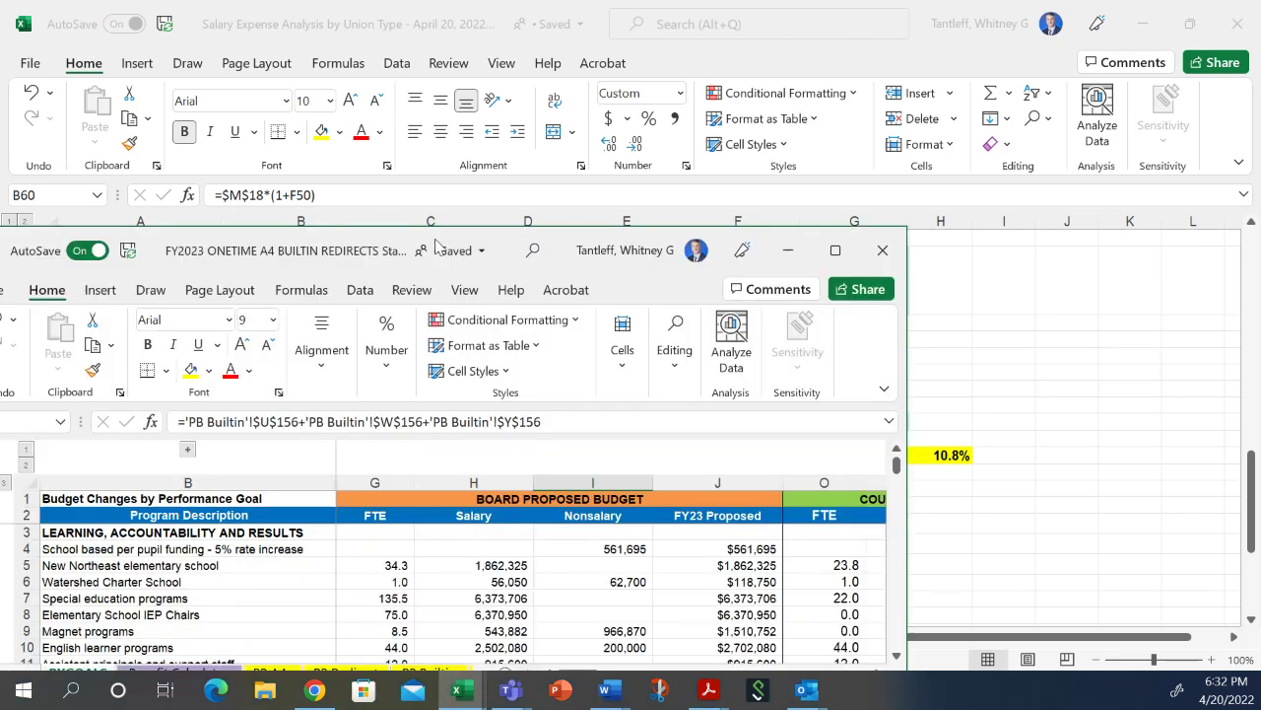
{"action": "double_click", "coordinate": [436, 245]}
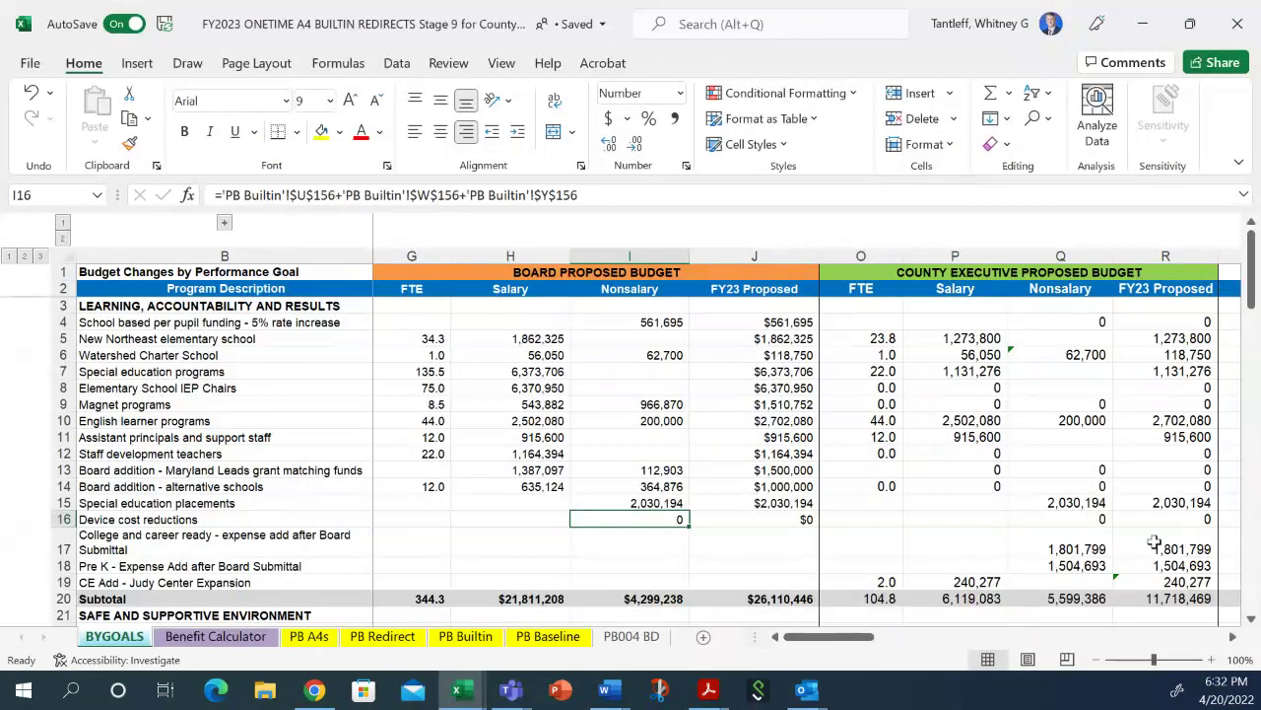
{"action": "scroll", "coordinate": [611, 454], "scroll_direction": "down", "scroll_amount": 1}
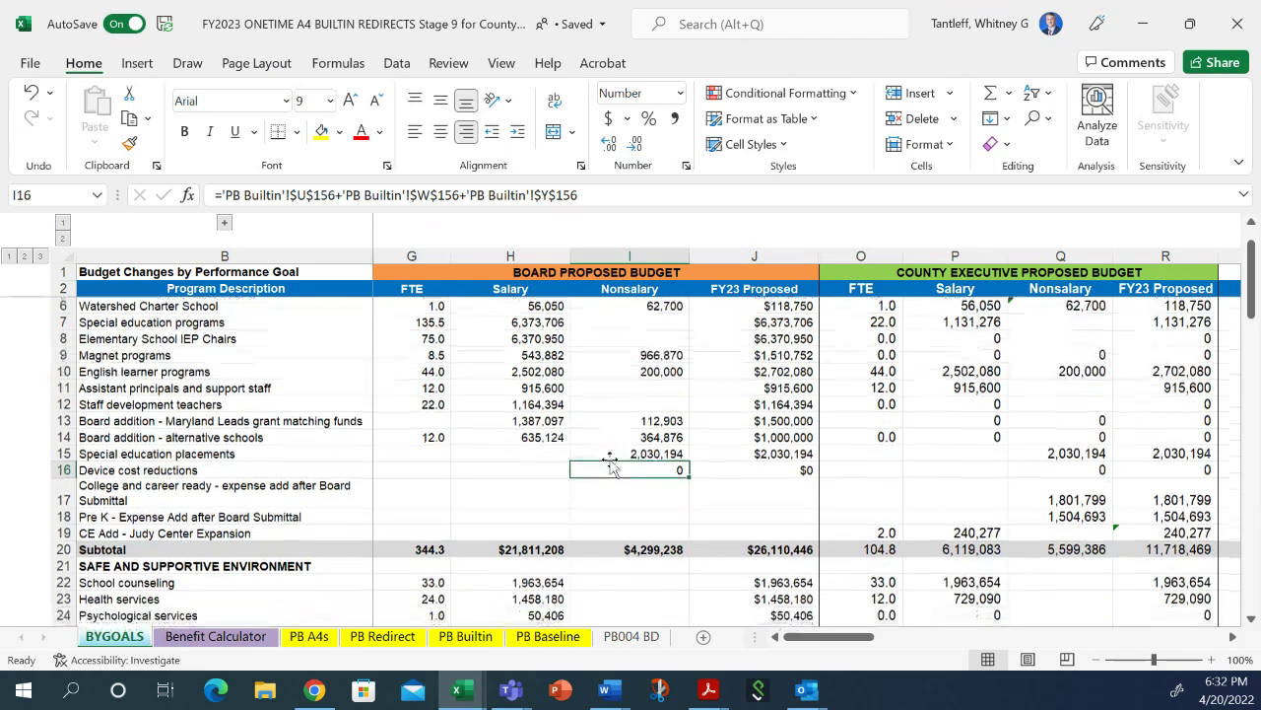
{"action": "scroll", "coordinate": [611, 455], "scroll_direction": "up", "scroll_amount": 1}
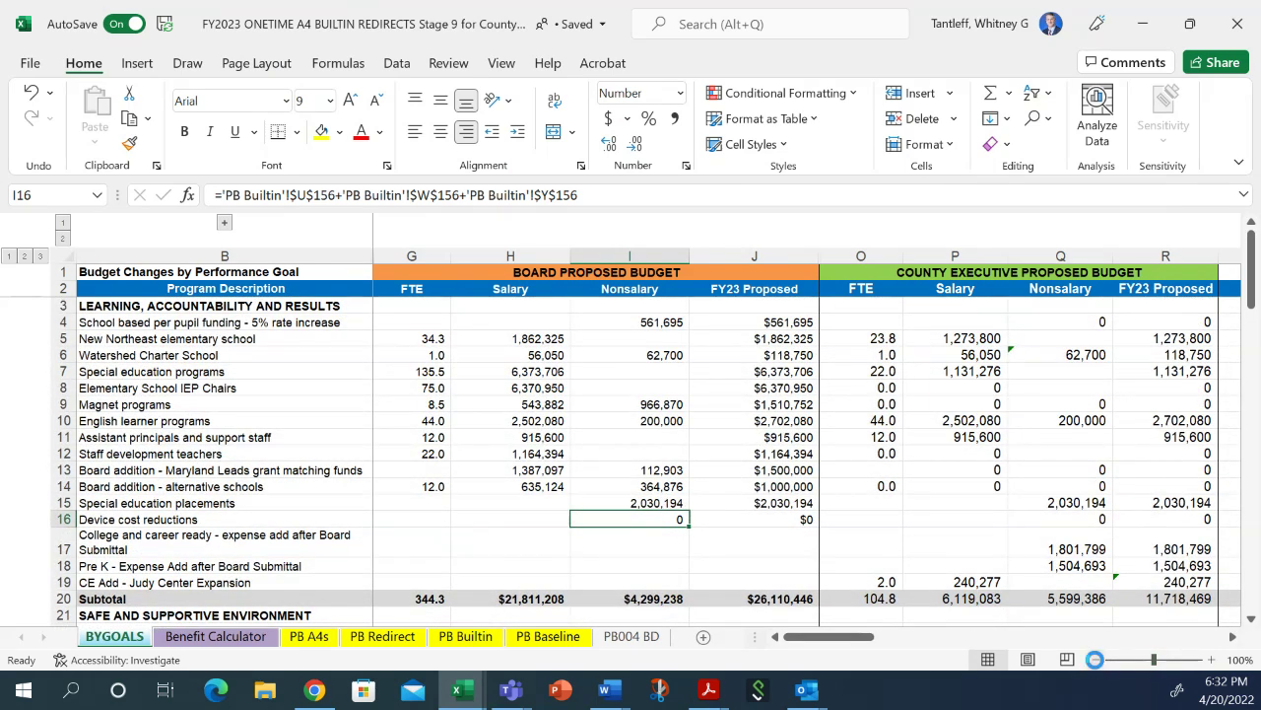
Bring the County Executive Proposed Budget and Increase/(Decrease vs. Board Proposed) columns of the BYGOALS sheet into view at 100% zoom.
{"action": "left_click", "coordinate": [1097, 662]}
{"action": "left_click", "coordinate": [1097, 662]}
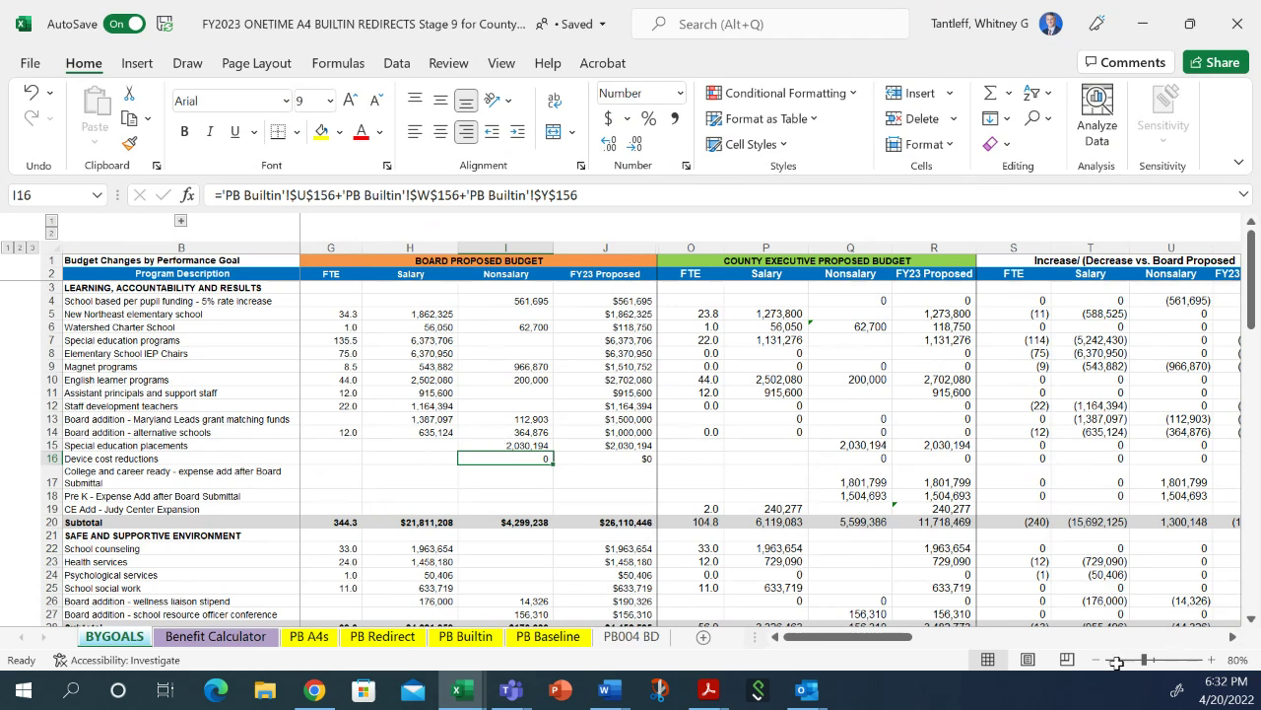
{"action": "left_click", "coordinate": [1232, 636]}
{"action": "left_click", "coordinate": [1232, 638]}
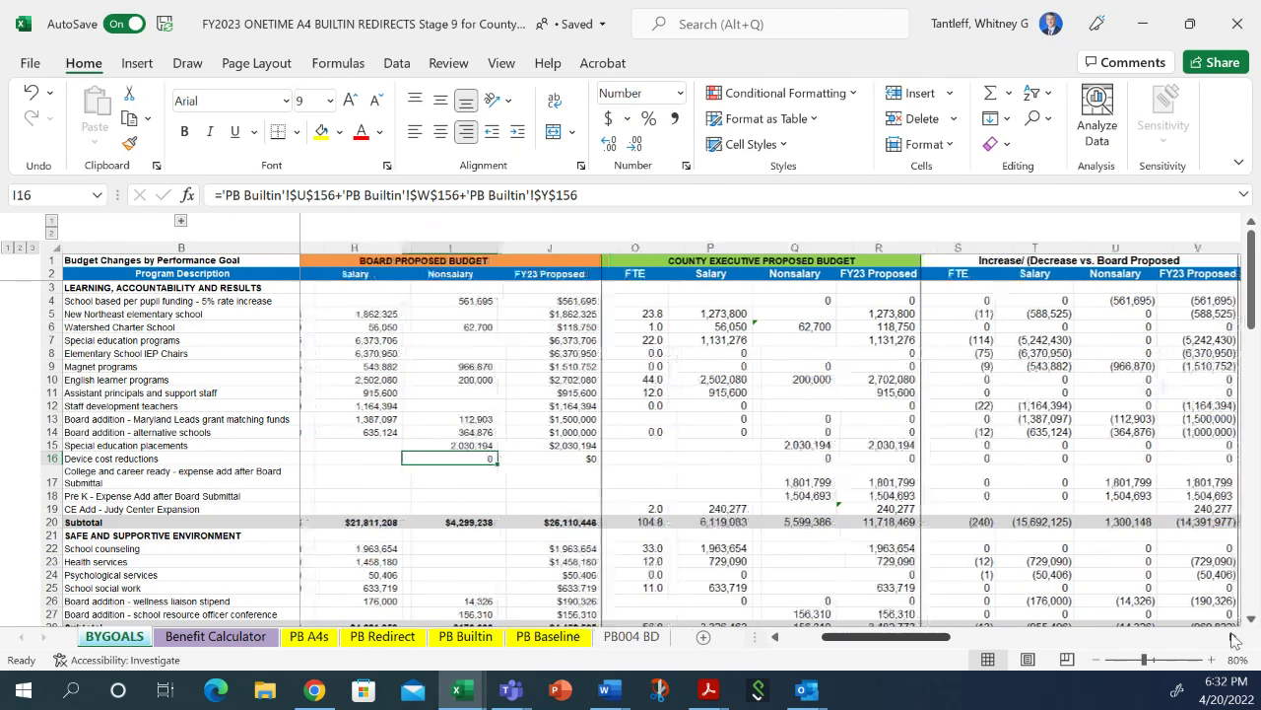
{"action": "left_click", "coordinate": [1232, 638]}
{"action": "left_click", "coordinate": [1232, 638]}
{"action": "left_click", "coordinate": [1231, 637]}
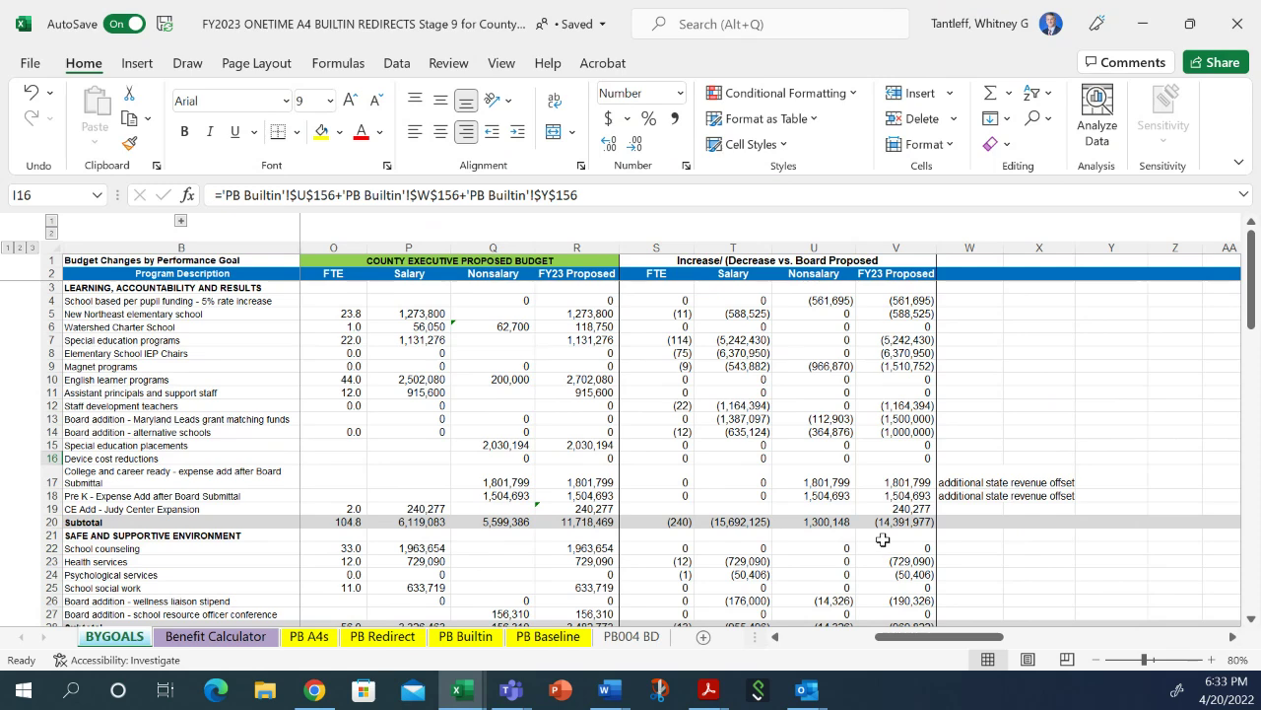
{"action": "left_click", "coordinate": [1212, 660]}
{"action": "left_click", "coordinate": [1211, 659]}
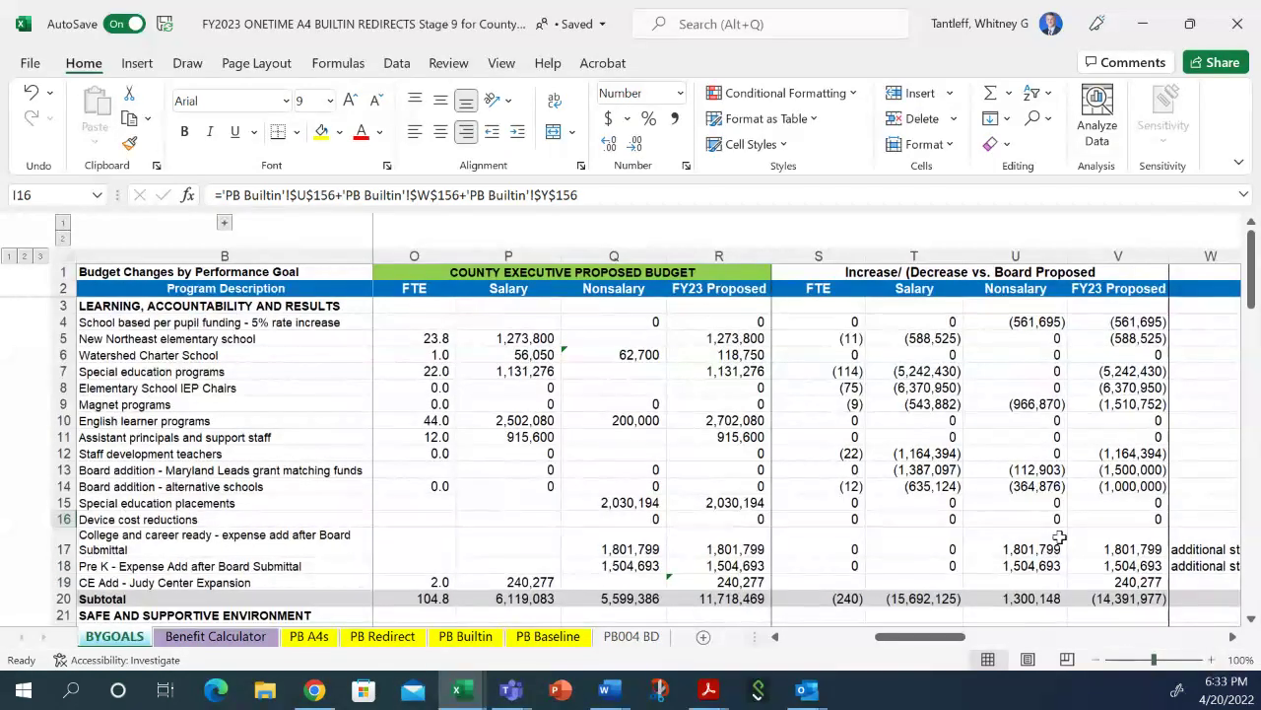
Examine the differences from Board Proposed for per pupil funding, New Northeast elementary school, Elementary School IEP Chairs and magnet programs.
{"action": "left_click", "coordinate": [1137, 324]}
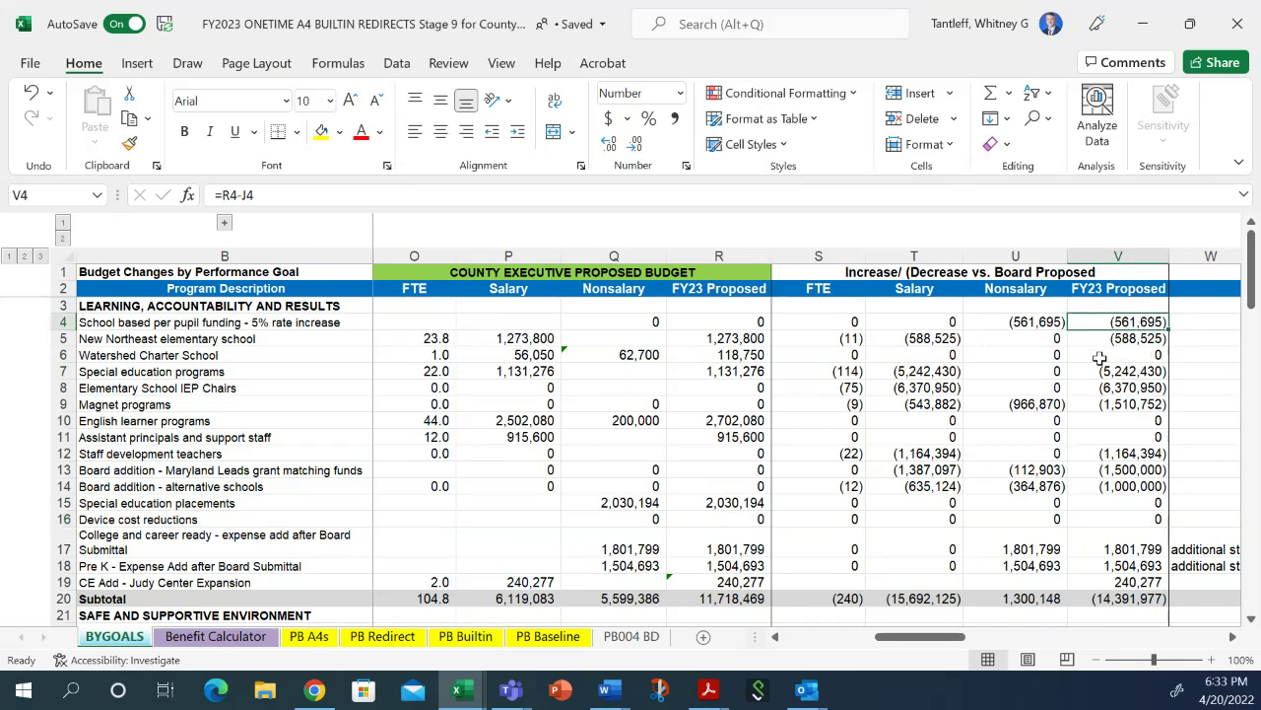
{"action": "left_click", "coordinate": [1123, 338]}
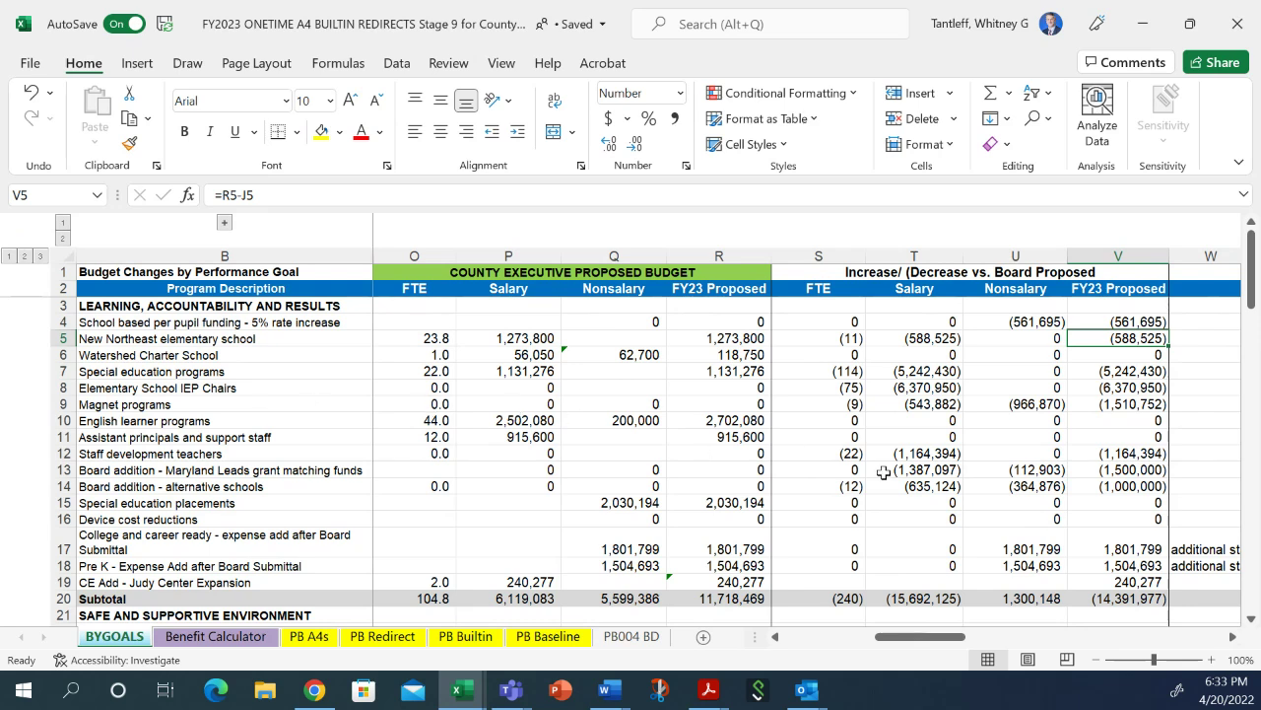
{"action": "left_click", "coordinate": [873, 391]}
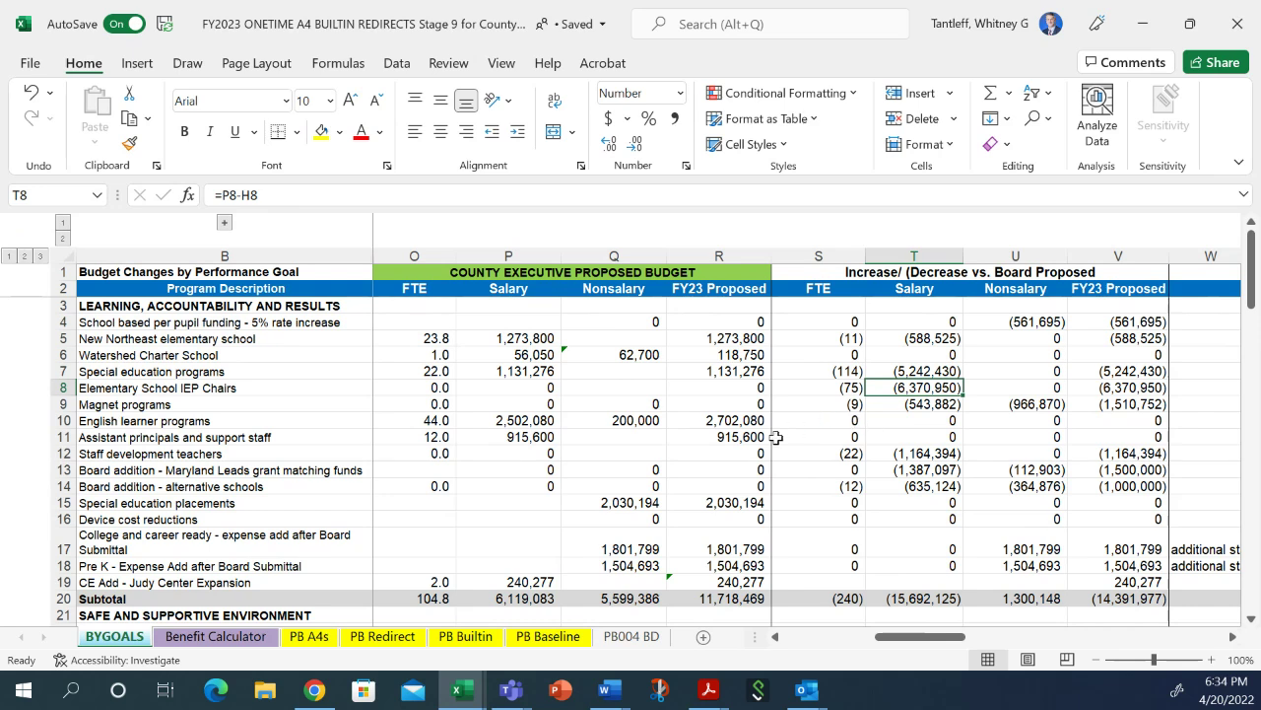
{"action": "left_click", "coordinate": [913, 404]}
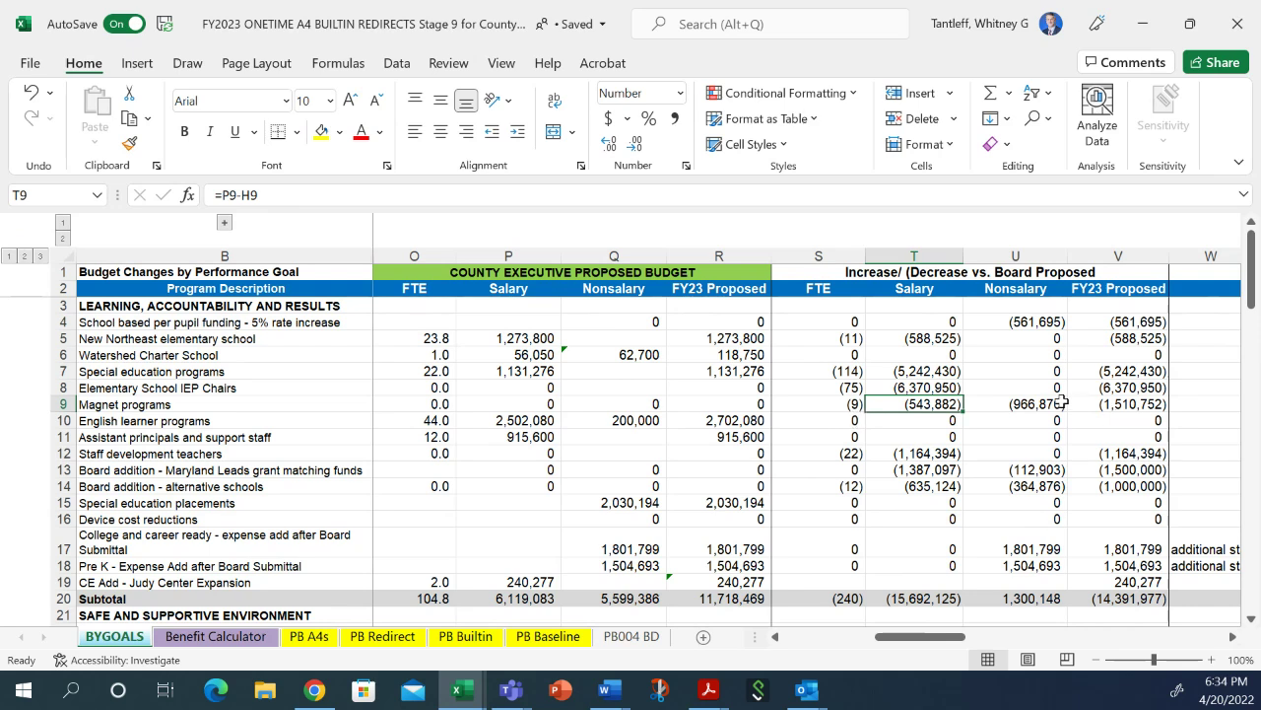
Examine the differences from Board Proposed row by row, from English learner programs through special education placements.
{"action": "left_click", "coordinate": [868, 421]}
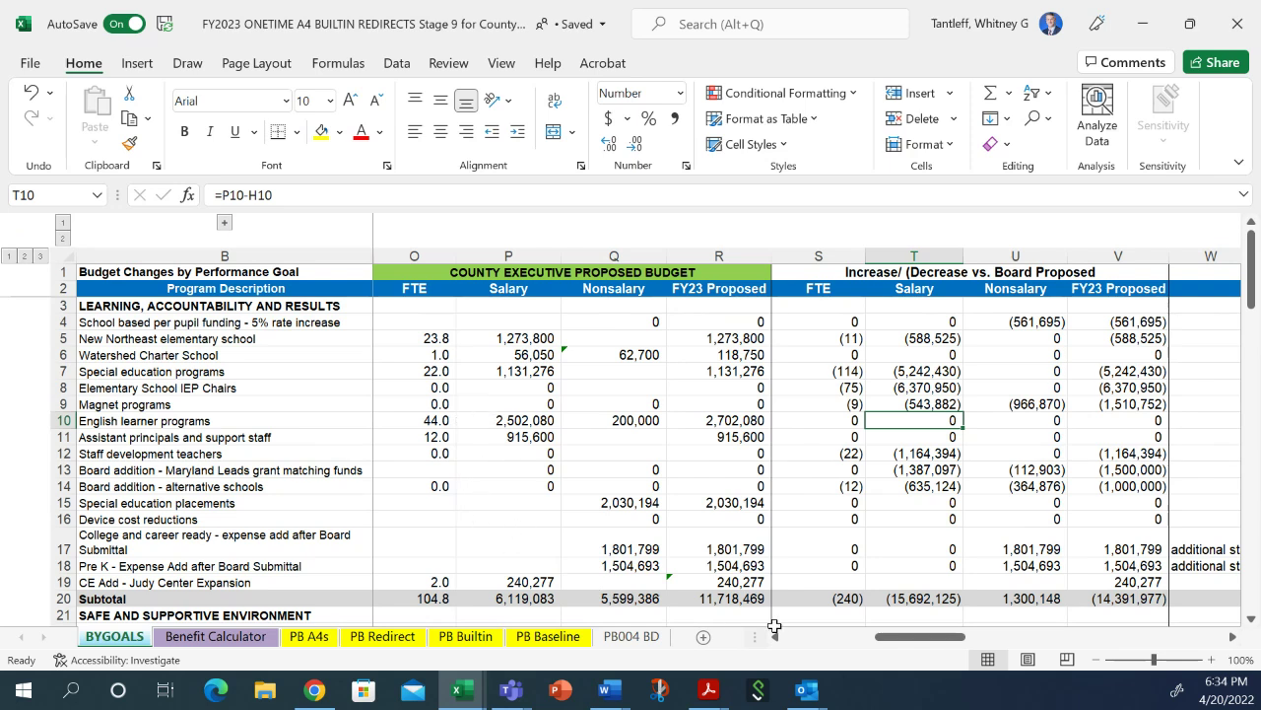
{"action": "key", "text": "Down"}
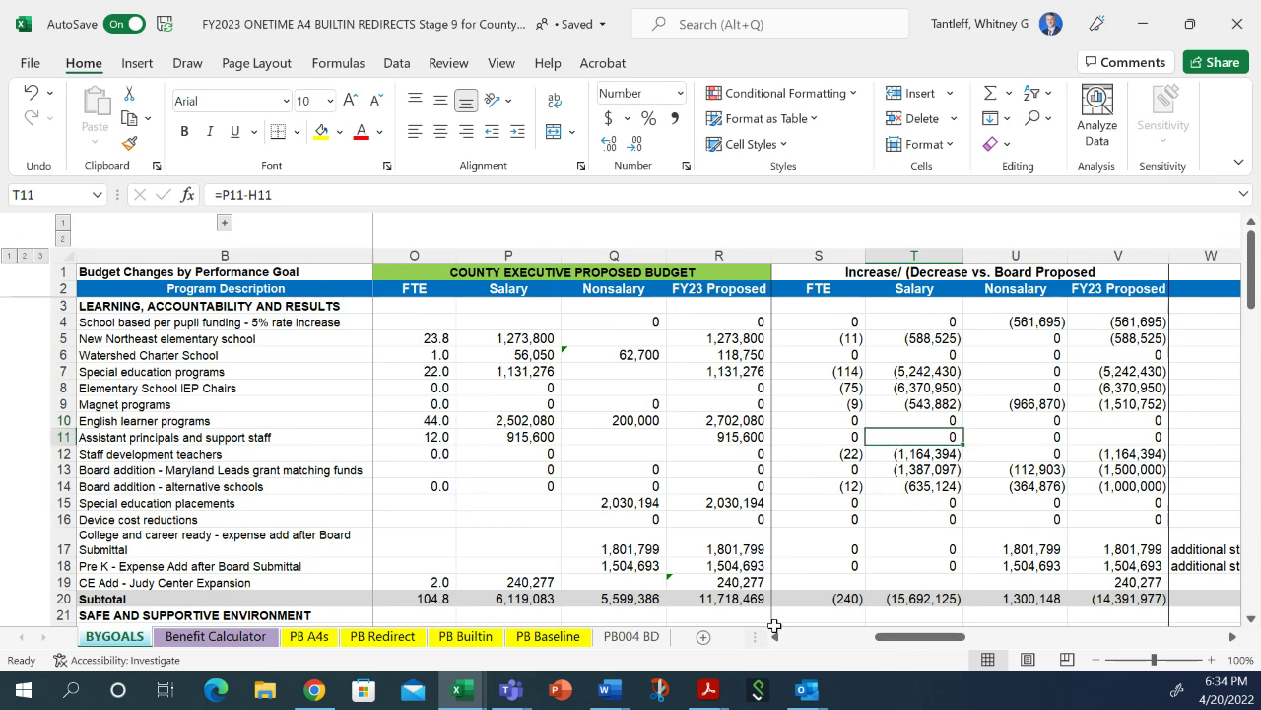
{"action": "key", "text": "Down"}
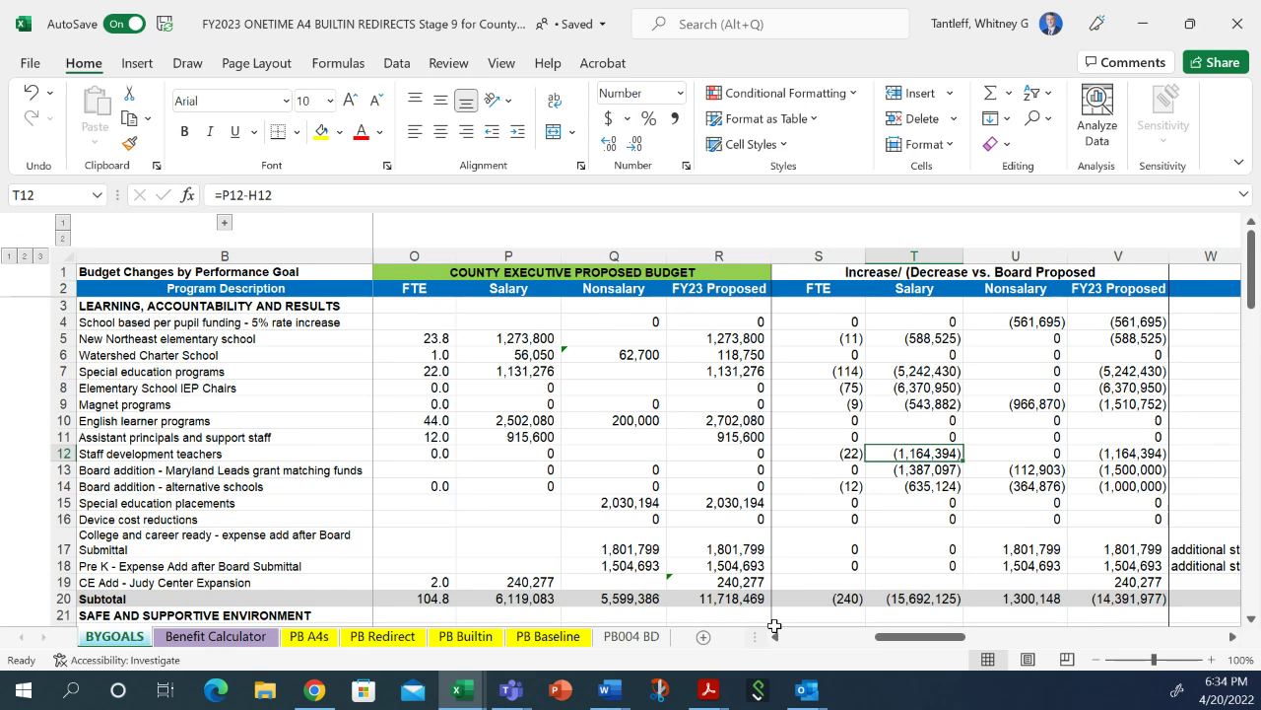
{"action": "key", "text": "Down"}
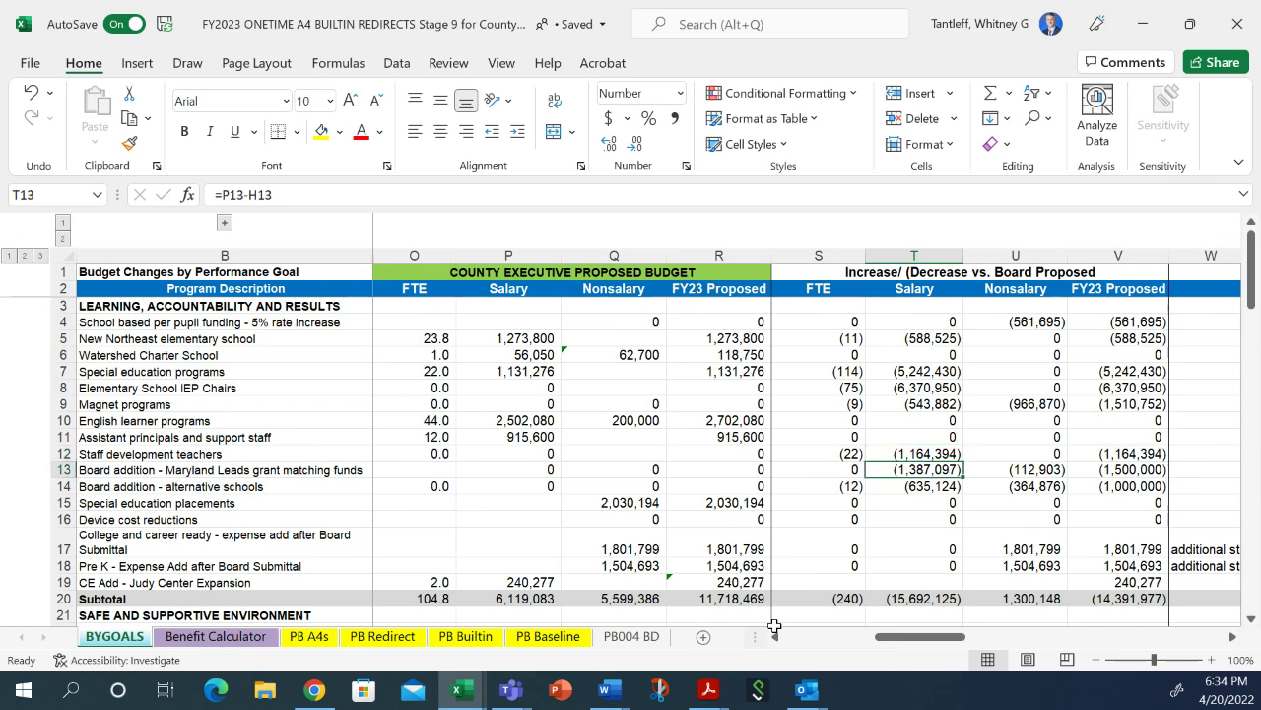
{"action": "key", "text": "Right"}
{"action": "key", "text": "Right"}
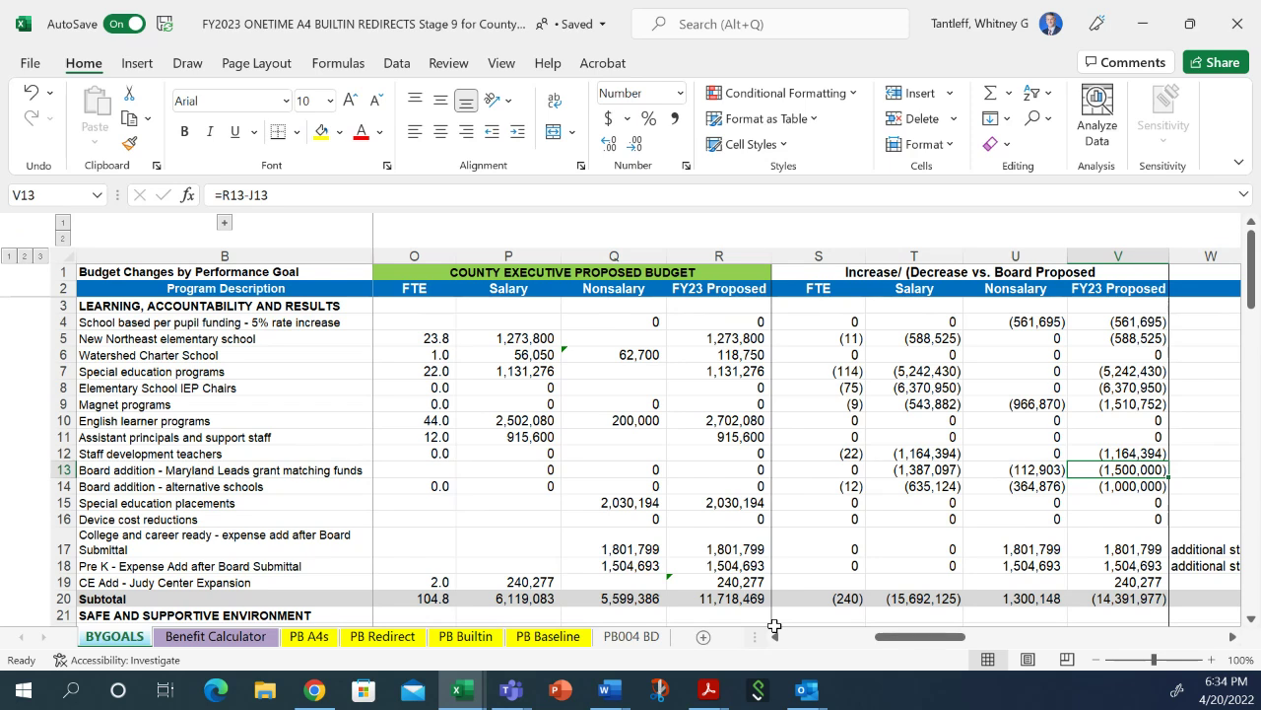
{"action": "key", "text": "Down"}
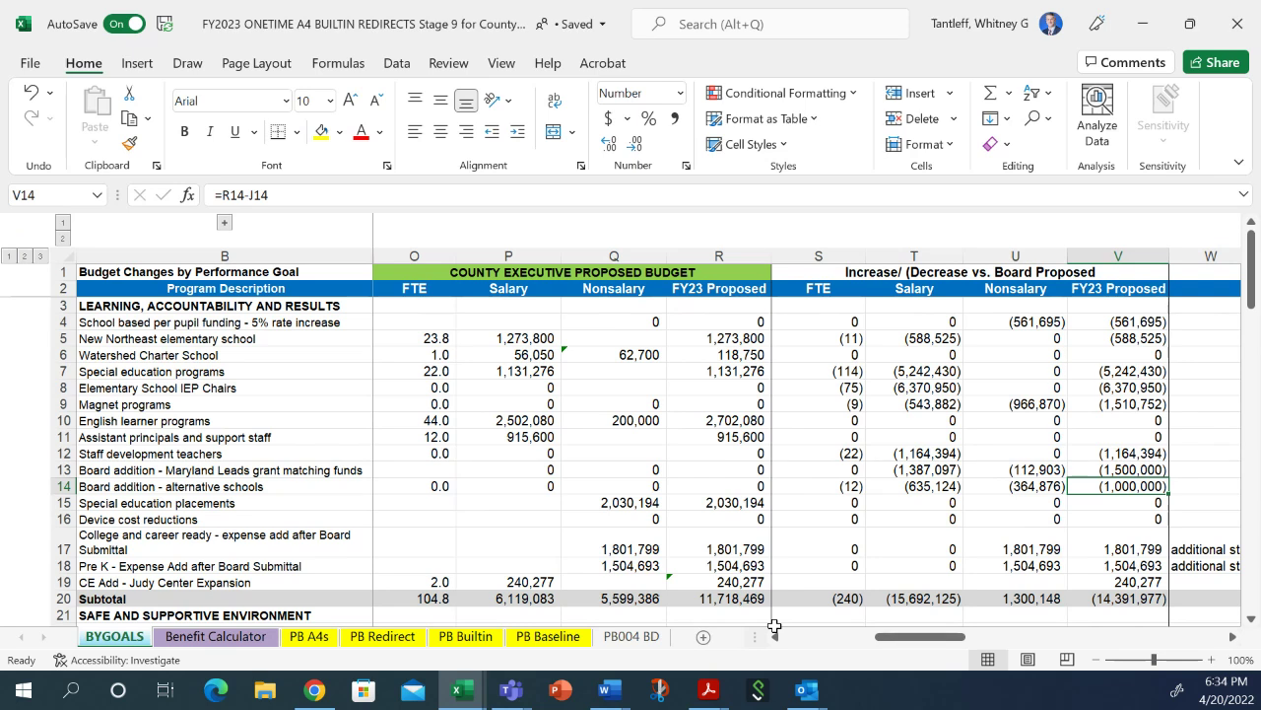
{"action": "key", "text": "Down"}
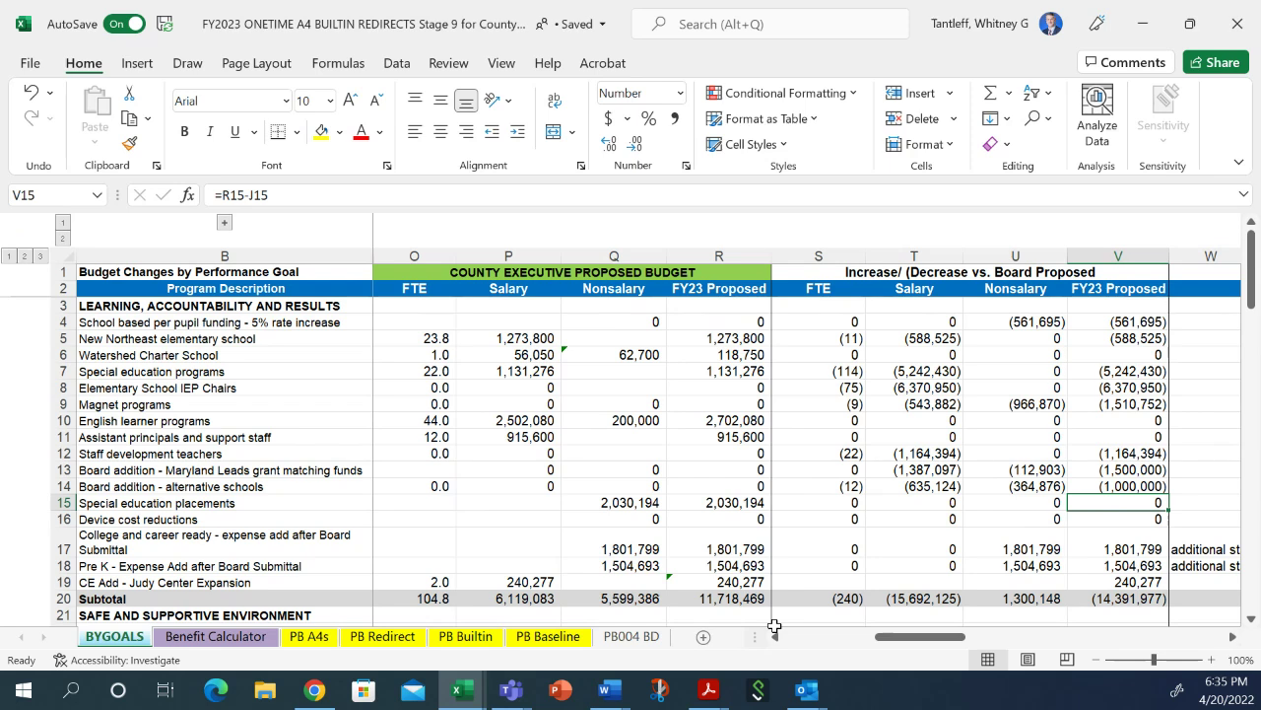
Examine the differences from Board Proposed for device cost reductions, college and career ready, Pre K and the Judy Center Expansion.
{"action": "key", "text": "Down"}
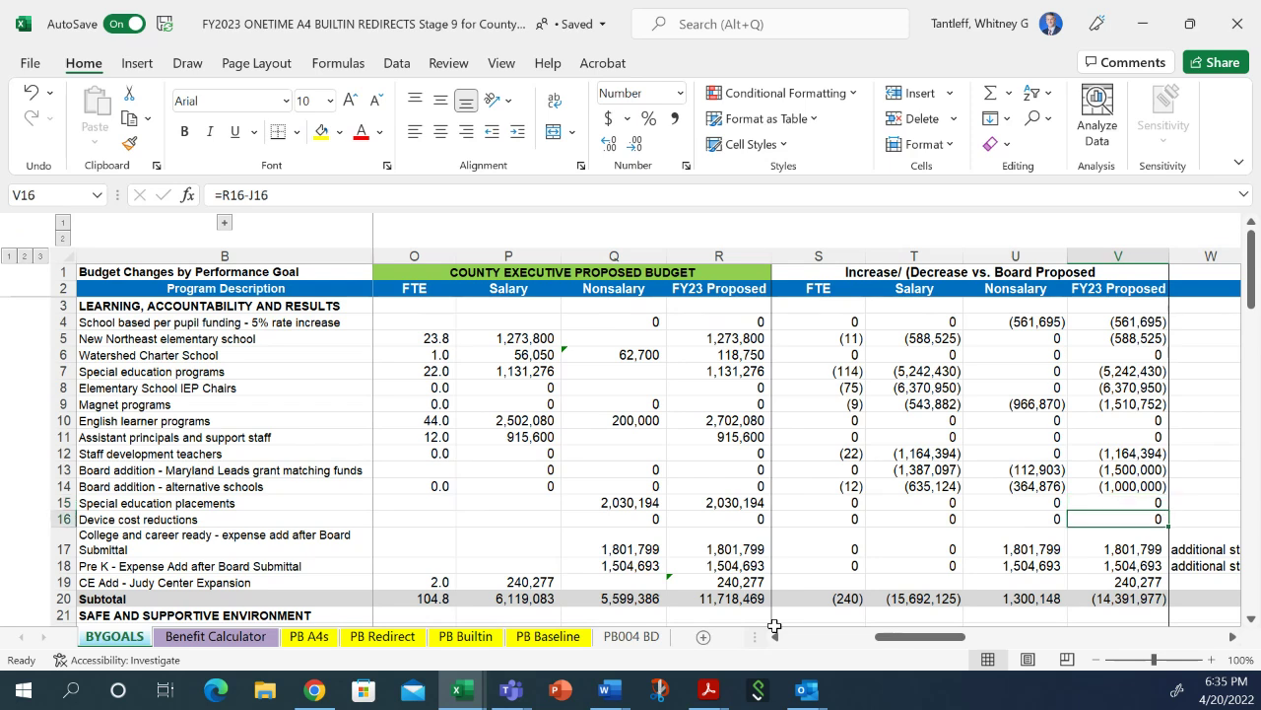
{"action": "key", "text": "Down"}
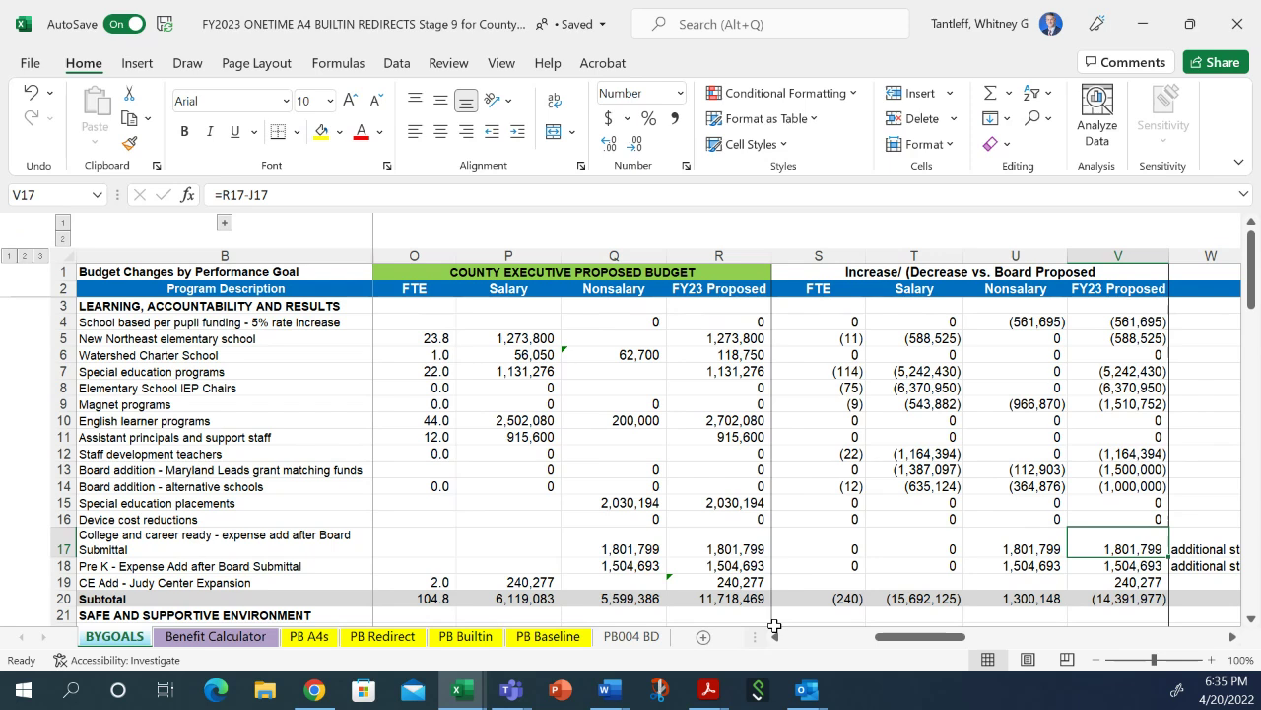
{"action": "key", "text": "Down"}
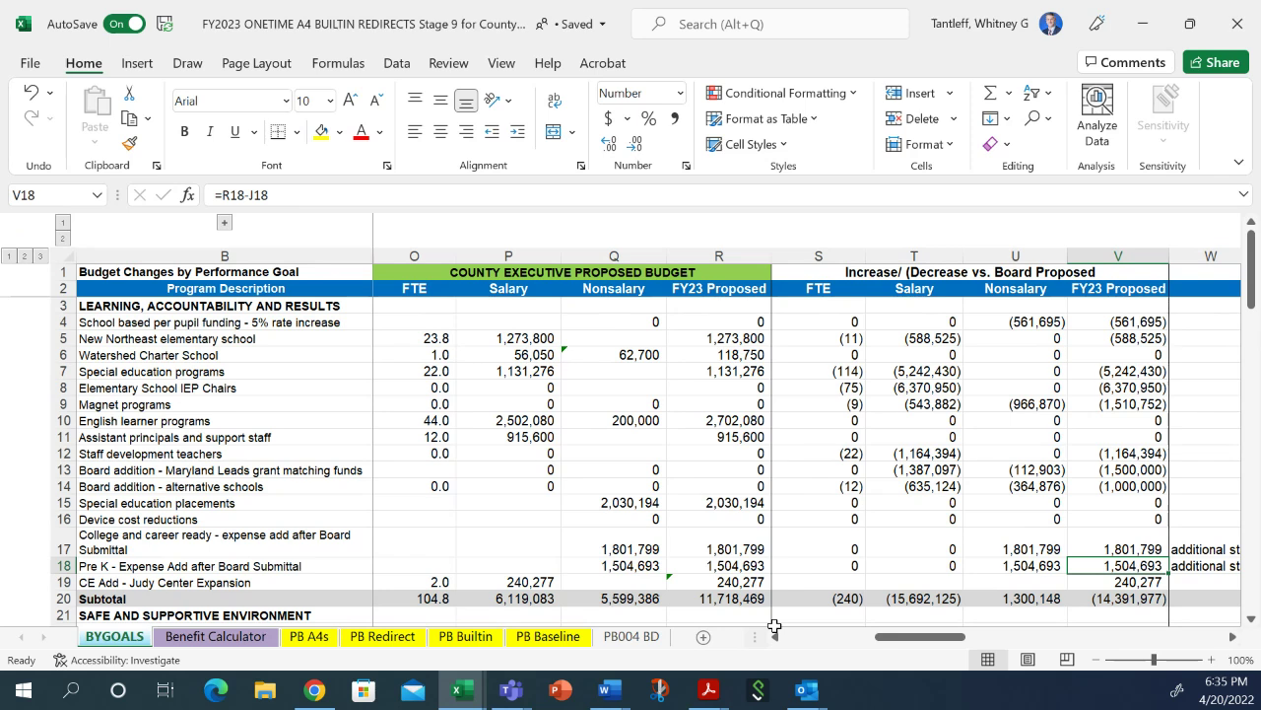
{"action": "key", "text": "Down"}
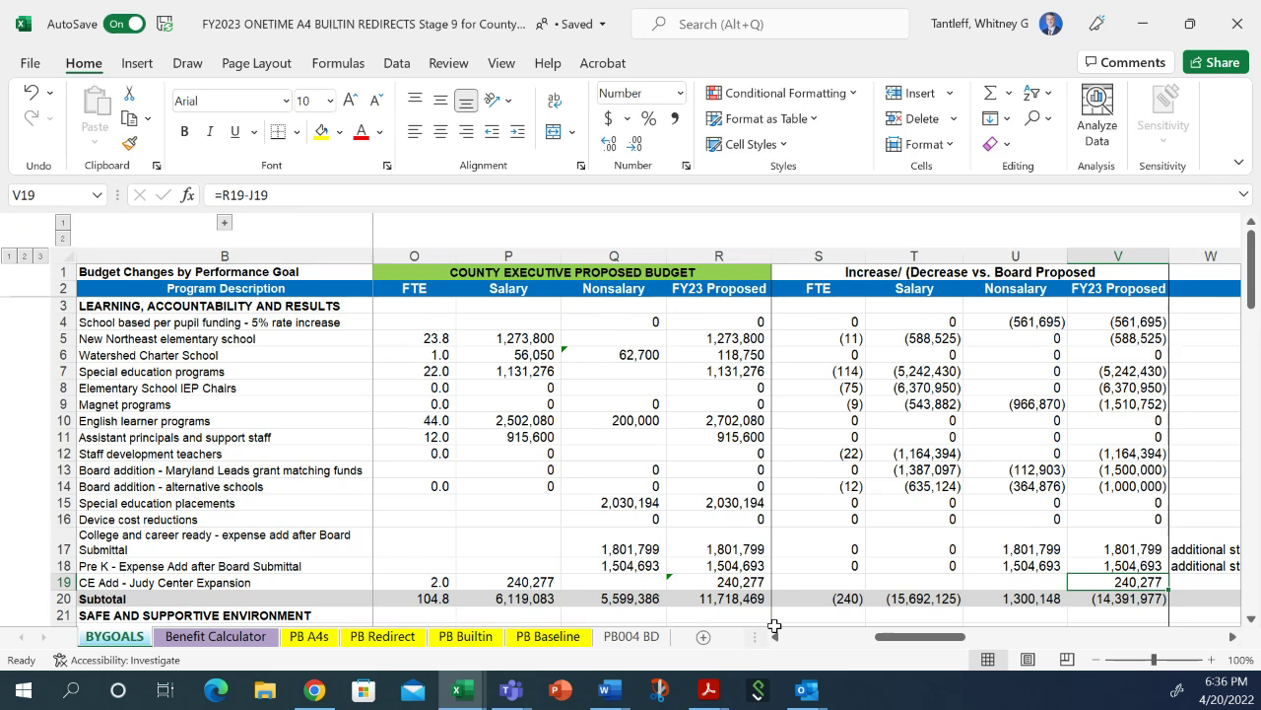
Locate the FTE difference from Board Proposed in the Learning, Accountability and Results subtotal row.
{"action": "key", "text": "Down"}
{"action": "key", "text": "Down"}
{"action": "key", "text": "Down"}
{"action": "key", "text": "Down"}
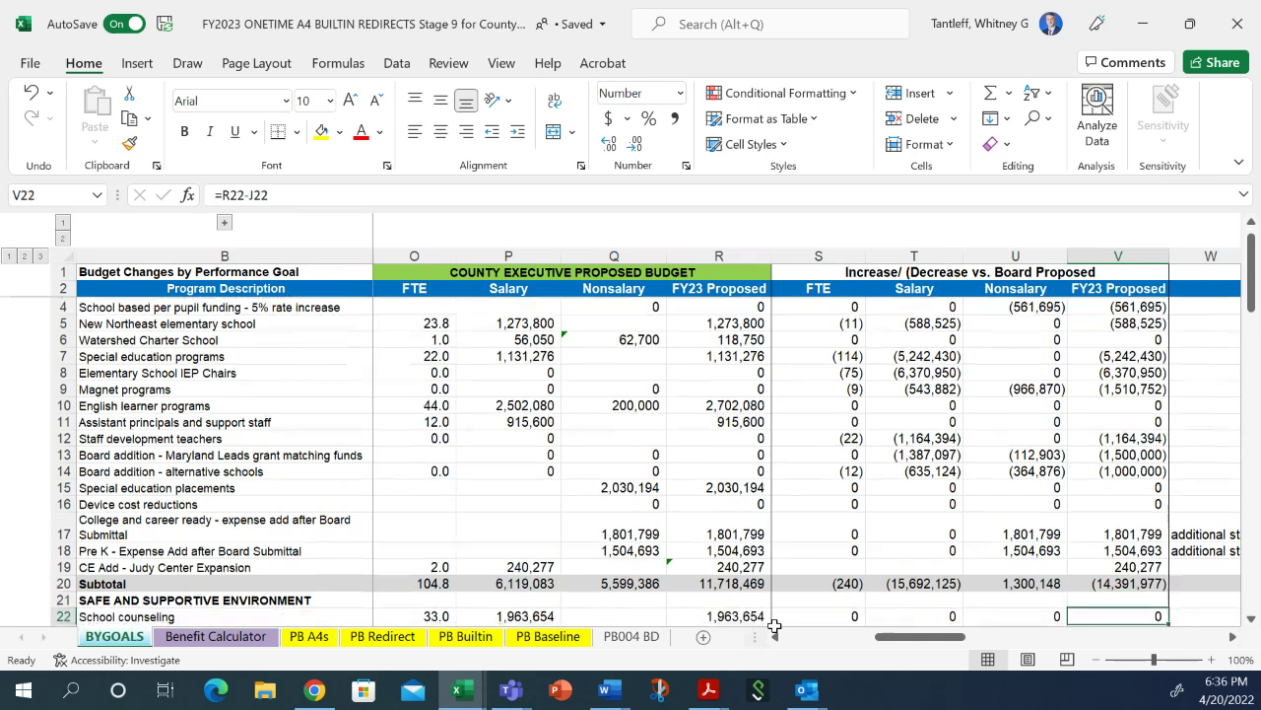
{"action": "key", "text": "Left"}
{"action": "key", "text": "Left"}
{"action": "key", "text": "Up"}
{"action": "key", "text": "Left"}
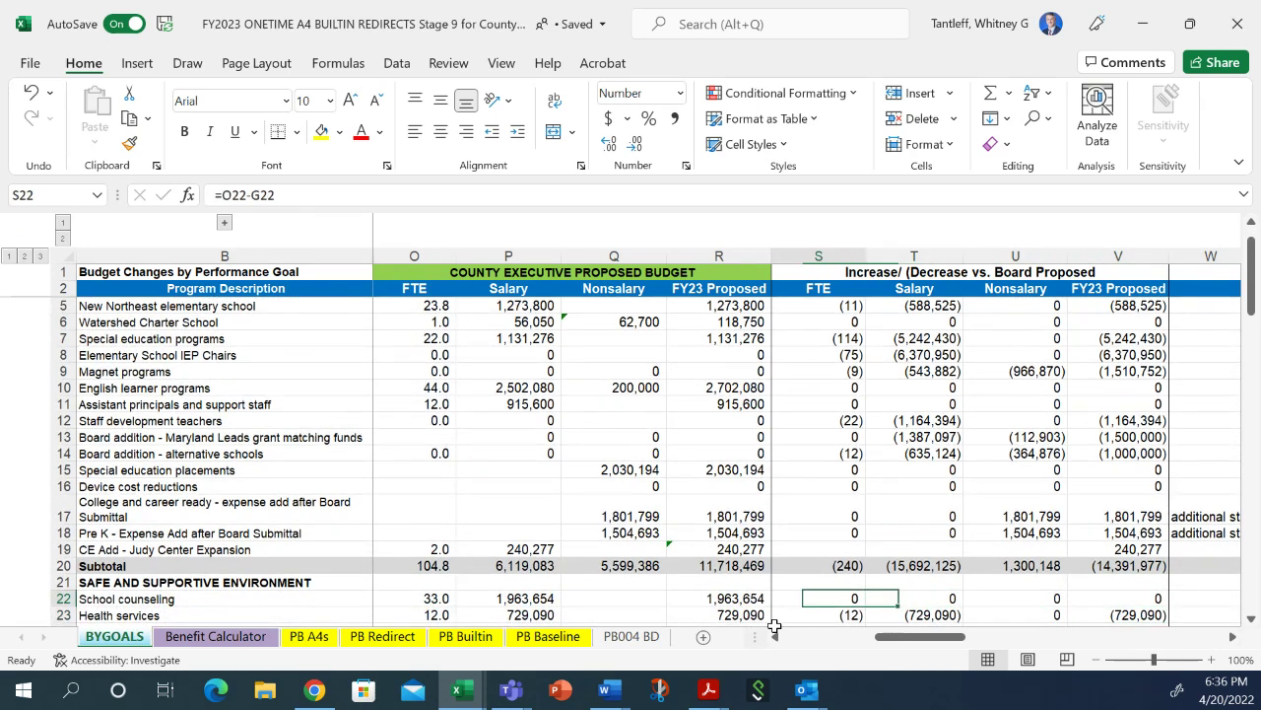
{"action": "key", "text": "Up"}
{"action": "key", "text": "Up"}
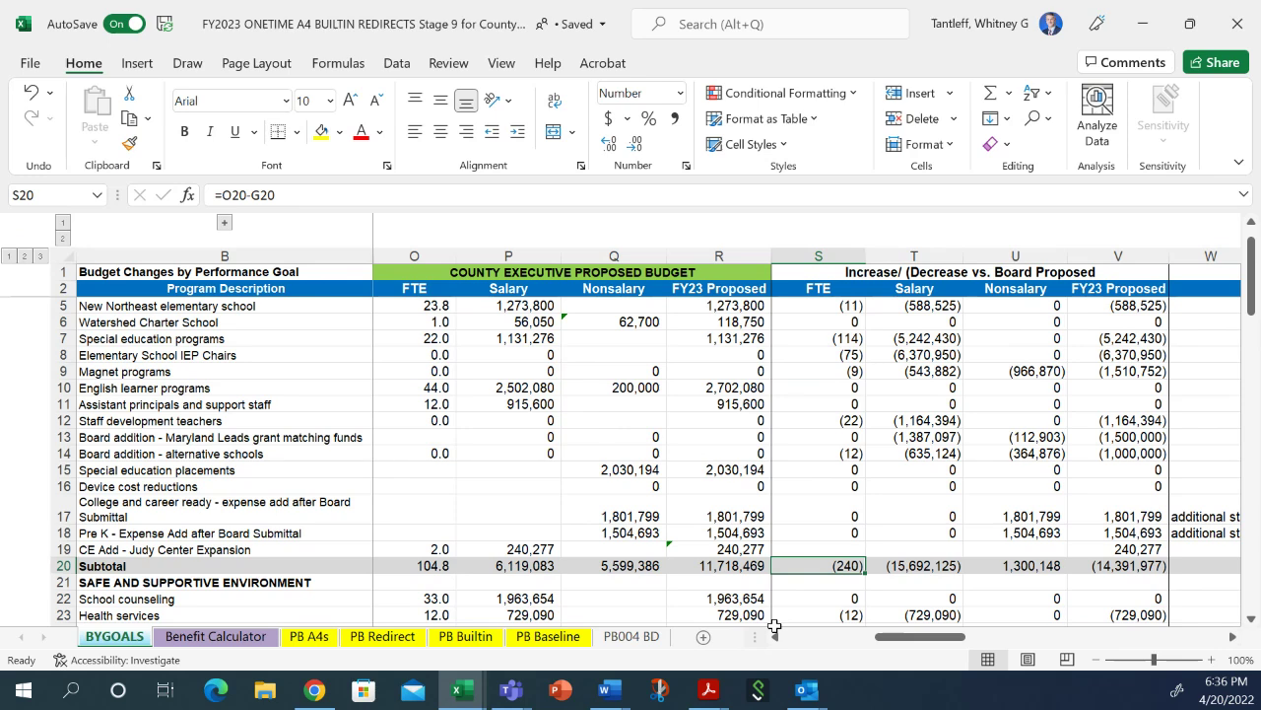
Compare the Learning, Accountability and Results subtotal across the County Executive Proposed Budget columns and the differences from Board Proposed.
{"action": "key", "text": "Left"}
{"action": "key", "text": "Left"}
{"action": "key", "text": "Left"}
{"action": "key", "text": "Left"}
{"action": "key", "text": "Left"}
{"action": "key", "text": "Right"}
{"action": "key", "text": "Right"}
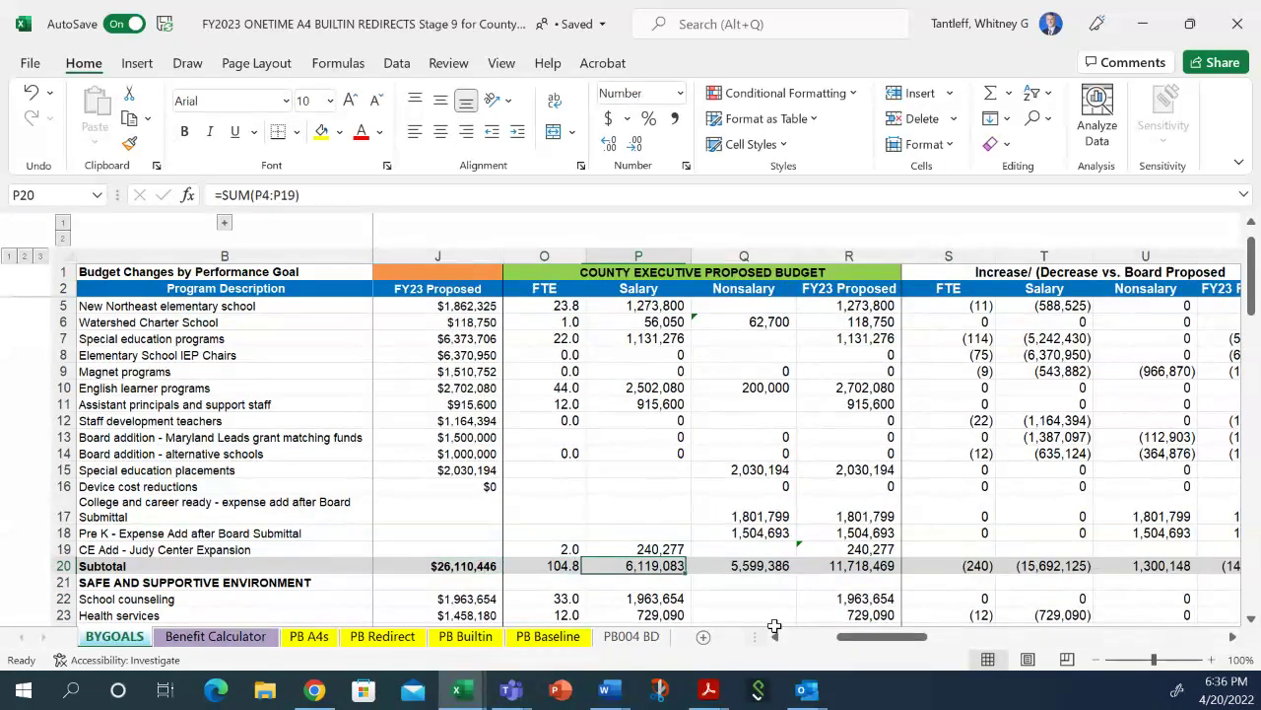
{"action": "key", "text": "Right"}
{"action": "key", "text": "Right"}
{"action": "key", "text": "Right"}
{"action": "key", "text": "Right"}
{"action": "key", "text": "Right"}
{"action": "key", "text": "Right"}
{"action": "key", "text": "Right"}
{"action": "key", "text": "Right"}
{"action": "key", "text": "Left"}
{"action": "key", "text": "Left"}
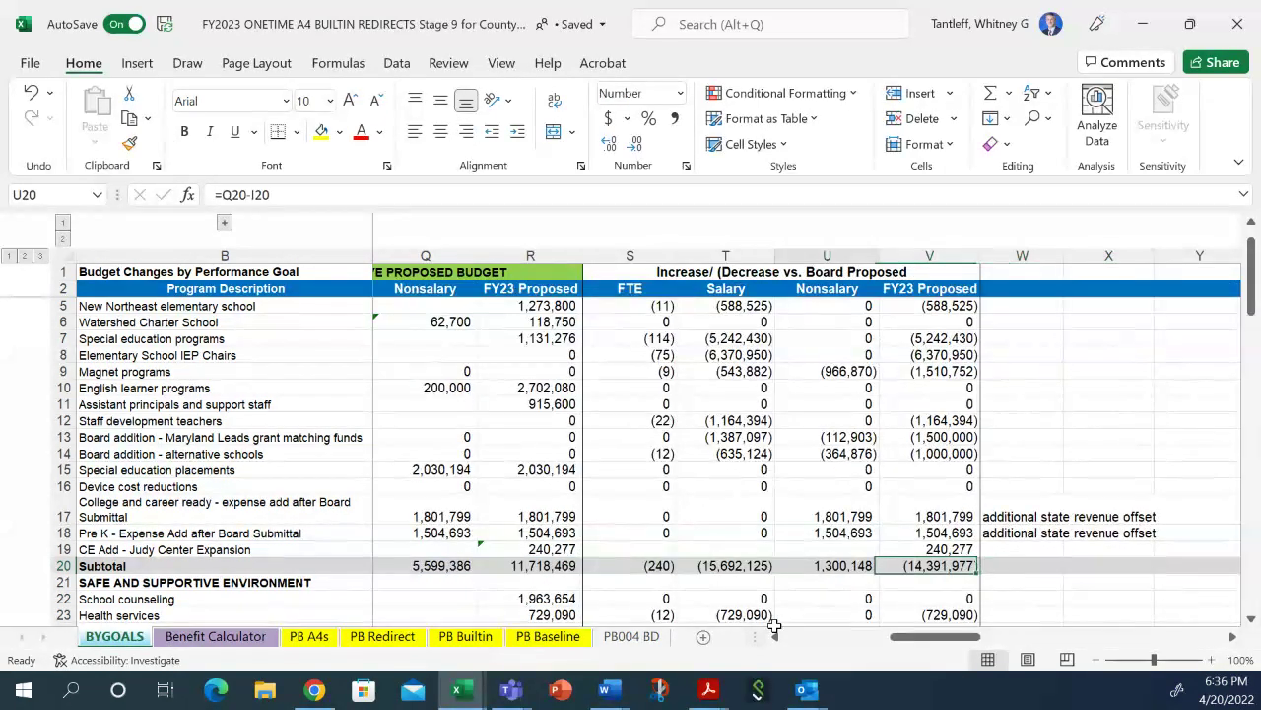
Look through the County Executive FY23 Proposed amounts from the Safe and Supportive Environment section down to Substitute and miscellaneous pay rates.
{"action": "key", "text": "Left"}
{"action": "key", "text": "Left"}
{"action": "key", "text": "Left"}
{"action": "key", "text": "Left"}
{"action": "key", "text": "Down"}
{"action": "key", "text": "Down"}
{"action": "key", "text": "Down"}
{"action": "key", "text": "Down"}
{"action": "key", "text": "Down"}
{"action": "key", "text": "Down"}
{"action": "key", "text": "Down"}
{"action": "key", "text": "Down"}
{"action": "key", "text": "Down"}
{"action": "key", "text": "Down"}
{"action": "key", "text": "Down"}
{"action": "key", "text": "Down"}
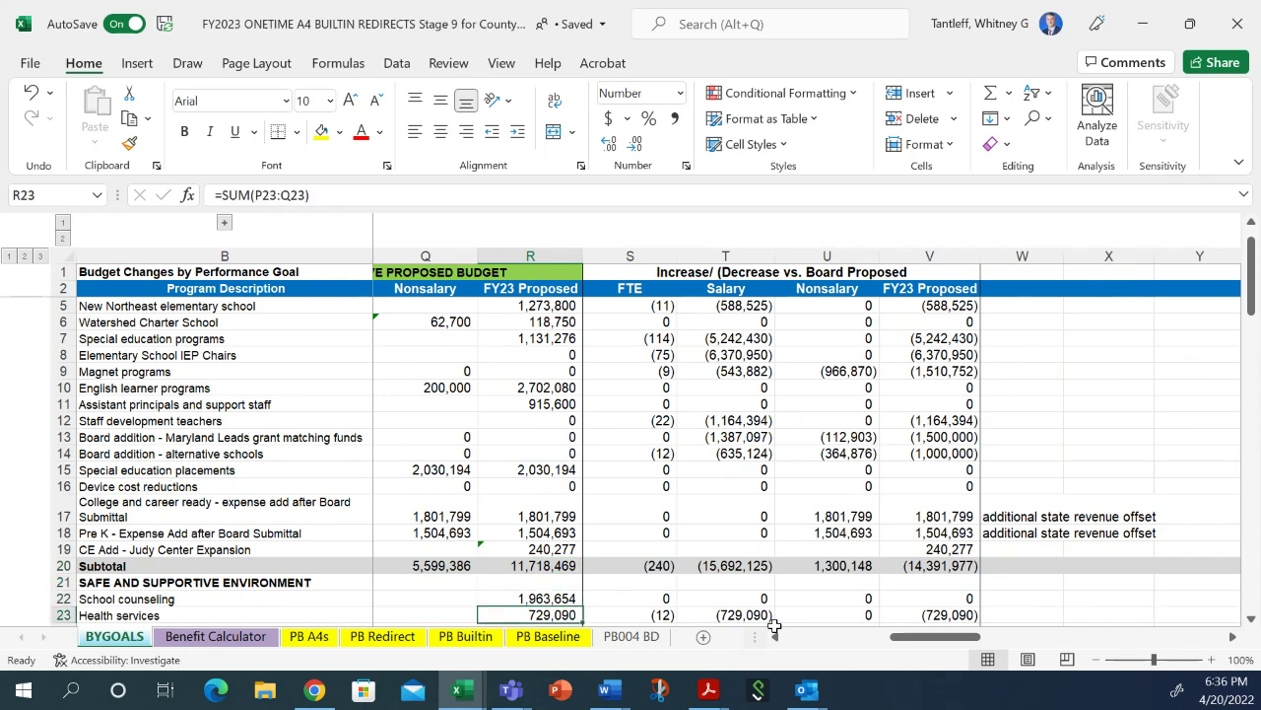
{"action": "key", "text": "Down"}
{"action": "key", "text": "Down"}
{"action": "key", "text": "Down"}
{"action": "key", "text": "Down"}
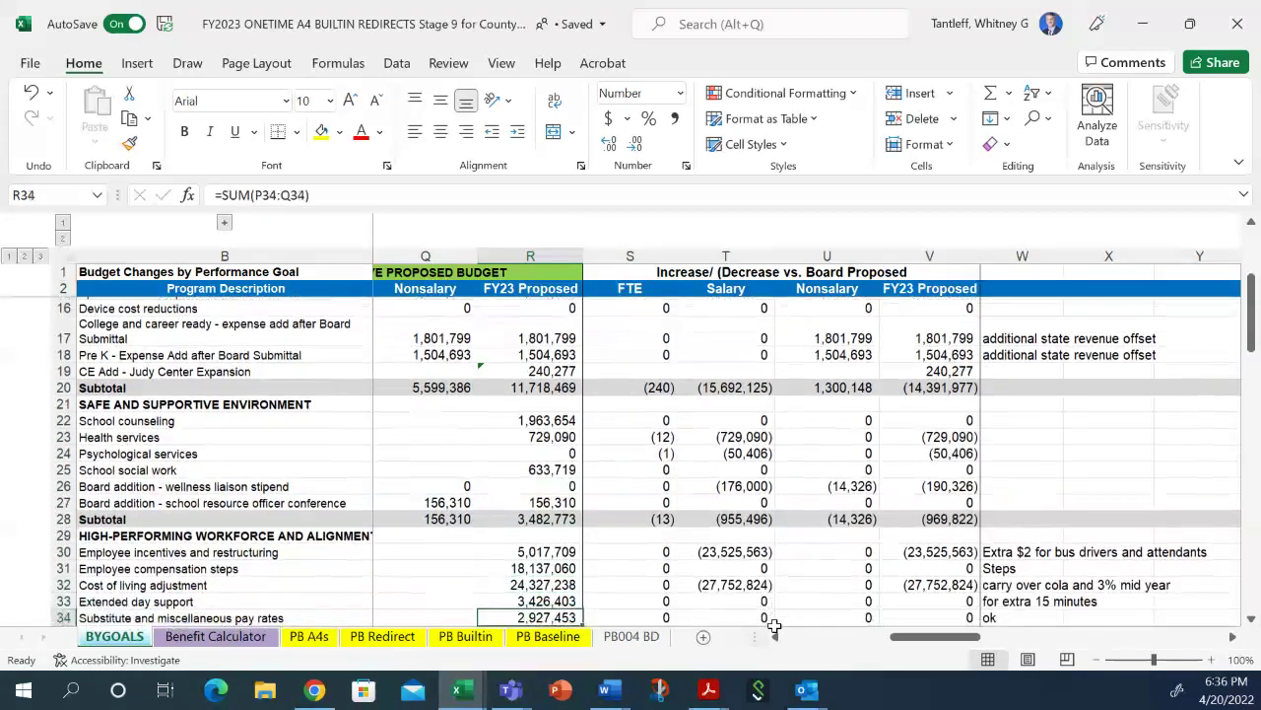
Return to the Safe and Supportive Environment section and check the salary difference for Health services.
{"action": "key", "text": "Up"}
{"action": "key", "text": "Up"}
{"action": "key", "text": "Up"}
{"action": "key", "text": "Up"}
{"action": "key", "text": "Up"}
{"action": "key", "text": "Up"}
{"action": "key", "text": "Up"}
{"action": "key", "text": "Up"}
{"action": "key", "text": "Up"}
{"action": "key", "text": "Up"}
{"action": "key", "text": "Up"}
{"action": "key", "text": "Up"}
{"action": "key", "text": "Up"}
{"action": "key", "text": "Up"}
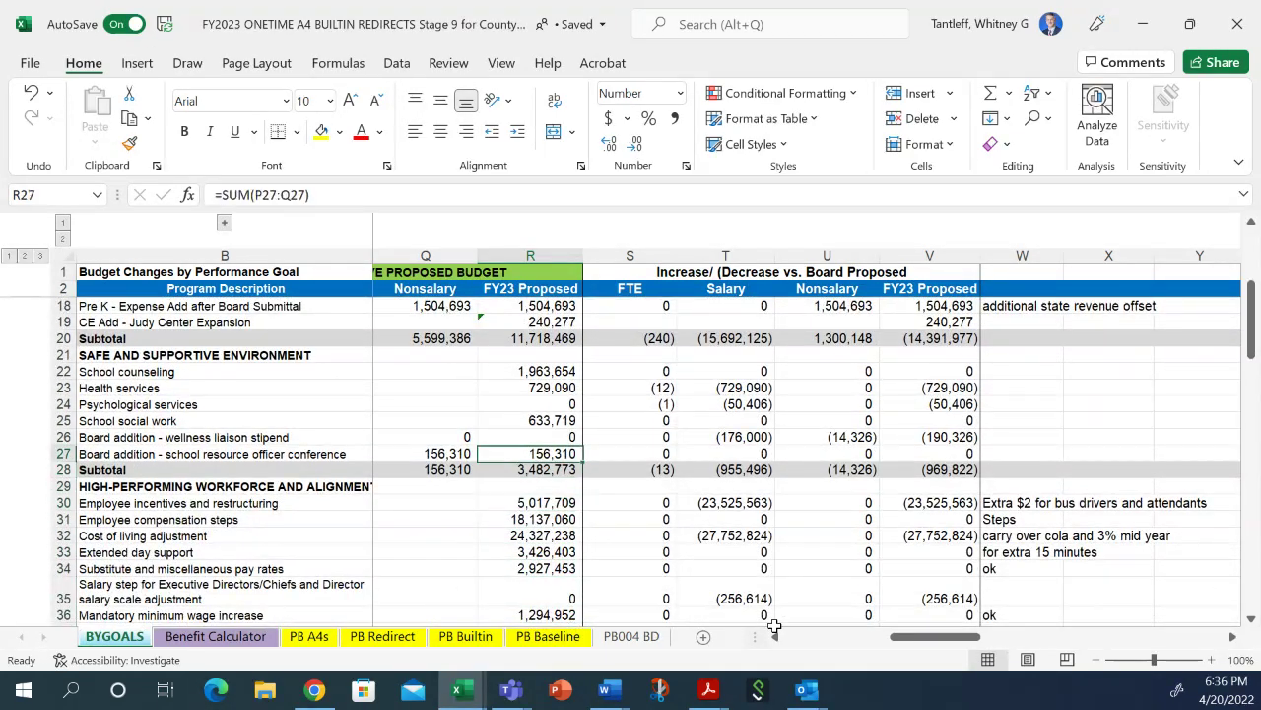
{"action": "key", "text": "Down"}
{"action": "key", "text": "Right"}
{"action": "key", "text": "Right"}
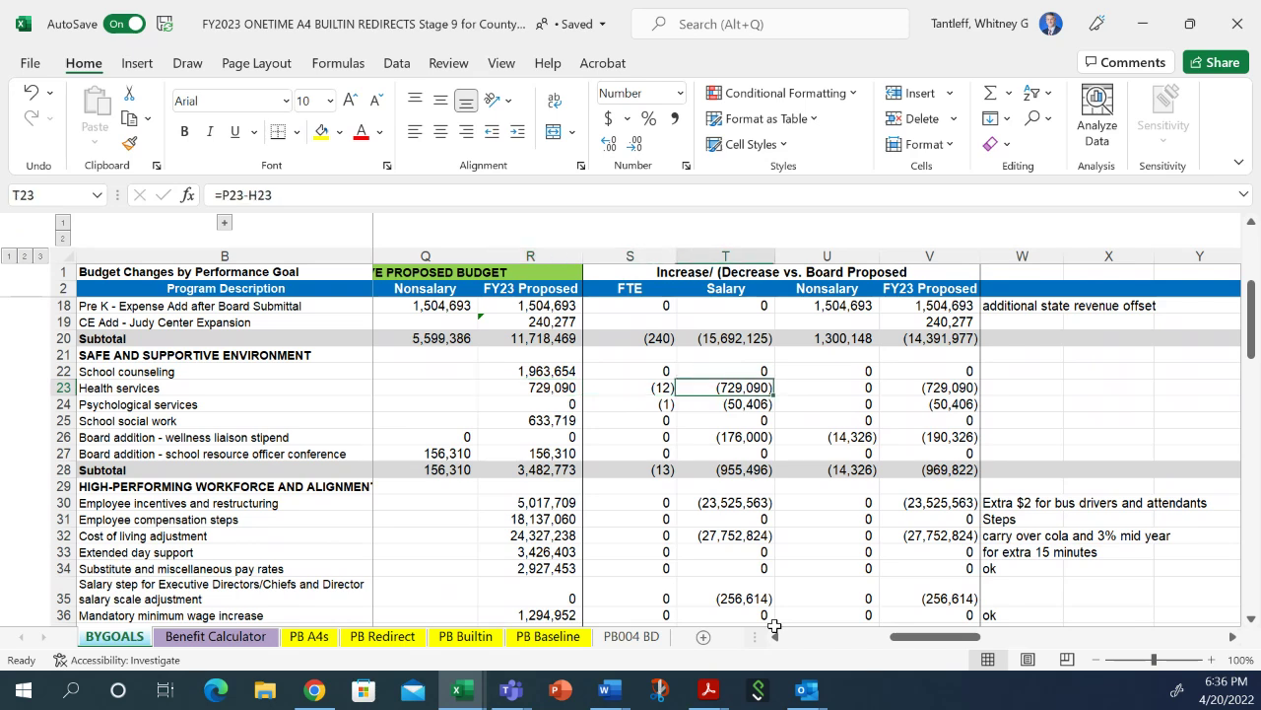
Examine the salary differences for psychological services, social work, wellness liaison stipend and school resource officer conference through the Safe and Supportive Environment subtotal.
{"action": "key", "text": "Down"}
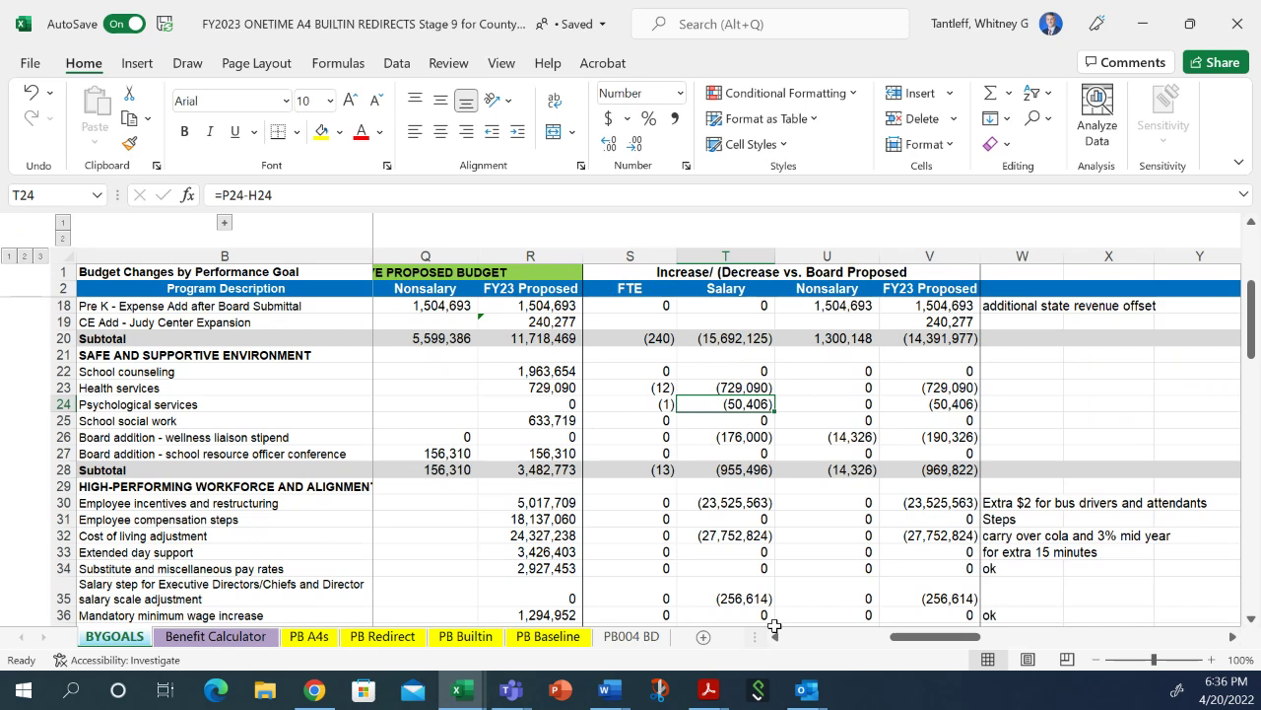
{"action": "key", "text": "Down"}
{"action": "key", "text": "Down"}
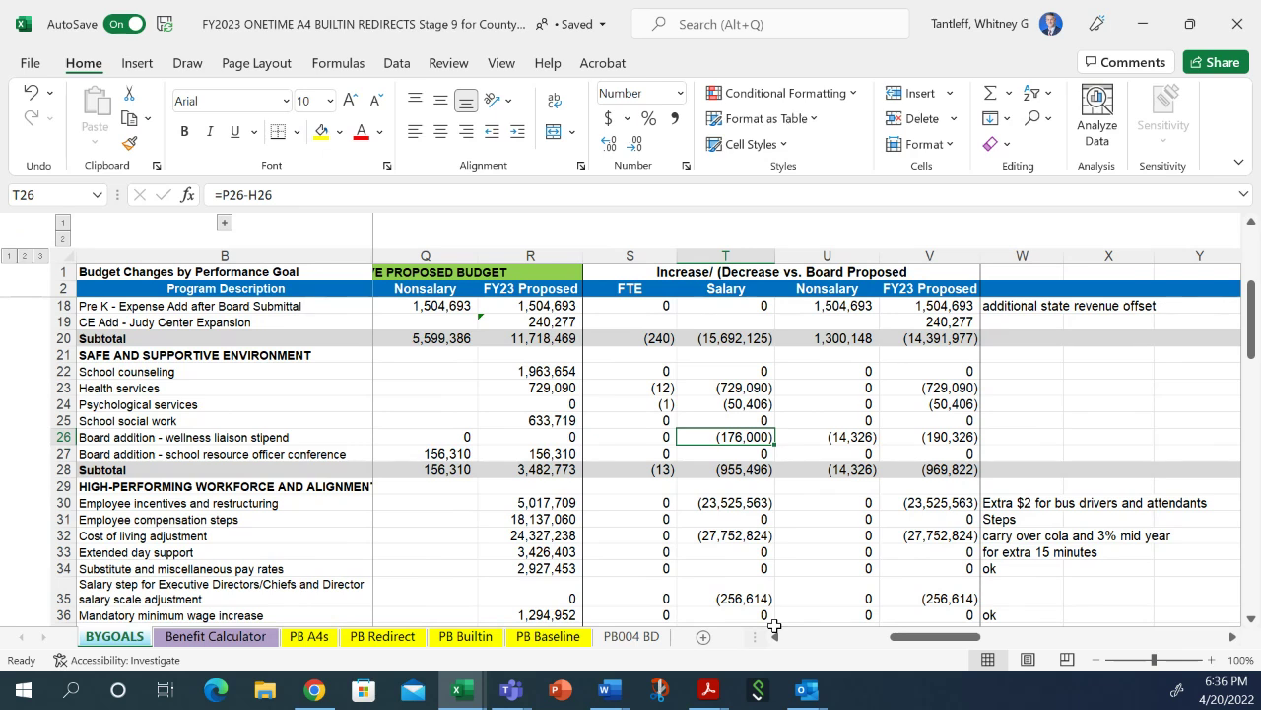
{"action": "key", "text": "Down"}
{"action": "key", "text": "Down"}
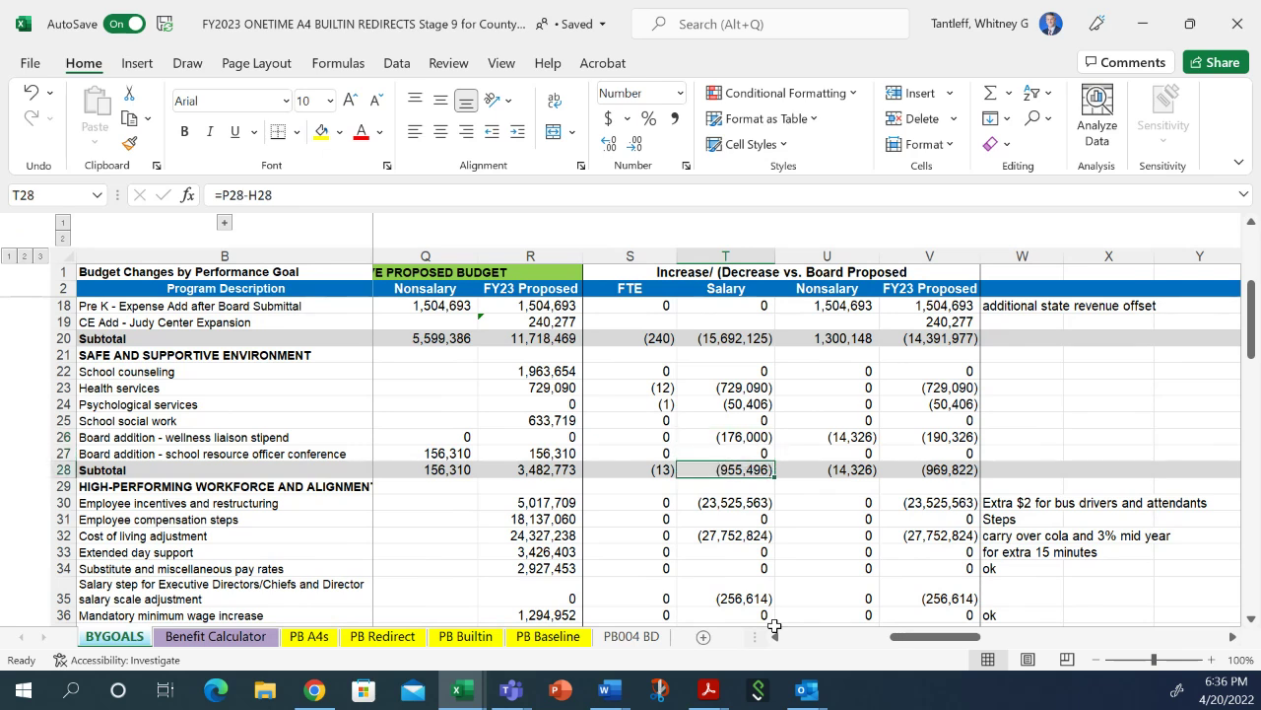
{"action": "key", "text": "Down"}
{"action": "key", "text": "Down"}
{"action": "key", "text": "Down"}
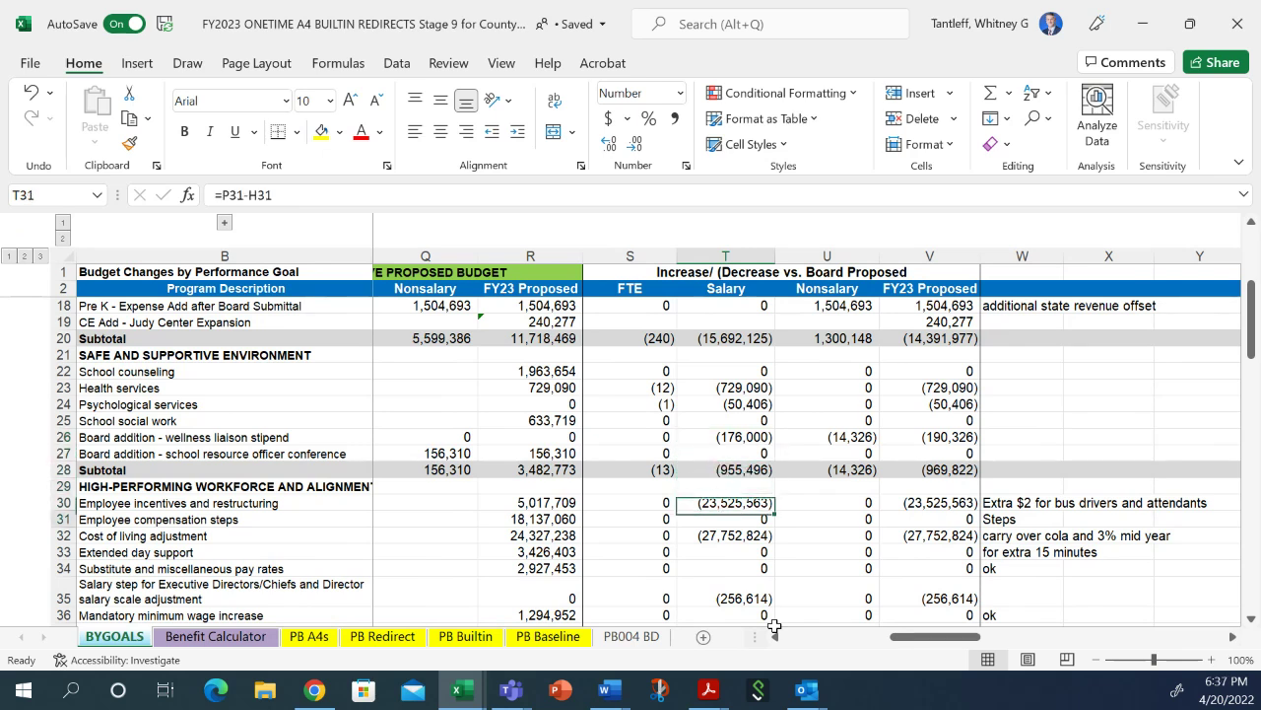
{"action": "key", "text": "Up"}
{"action": "key", "text": "Up"}
{"action": "key", "text": "Up"}
{"action": "key", "text": "Up"}
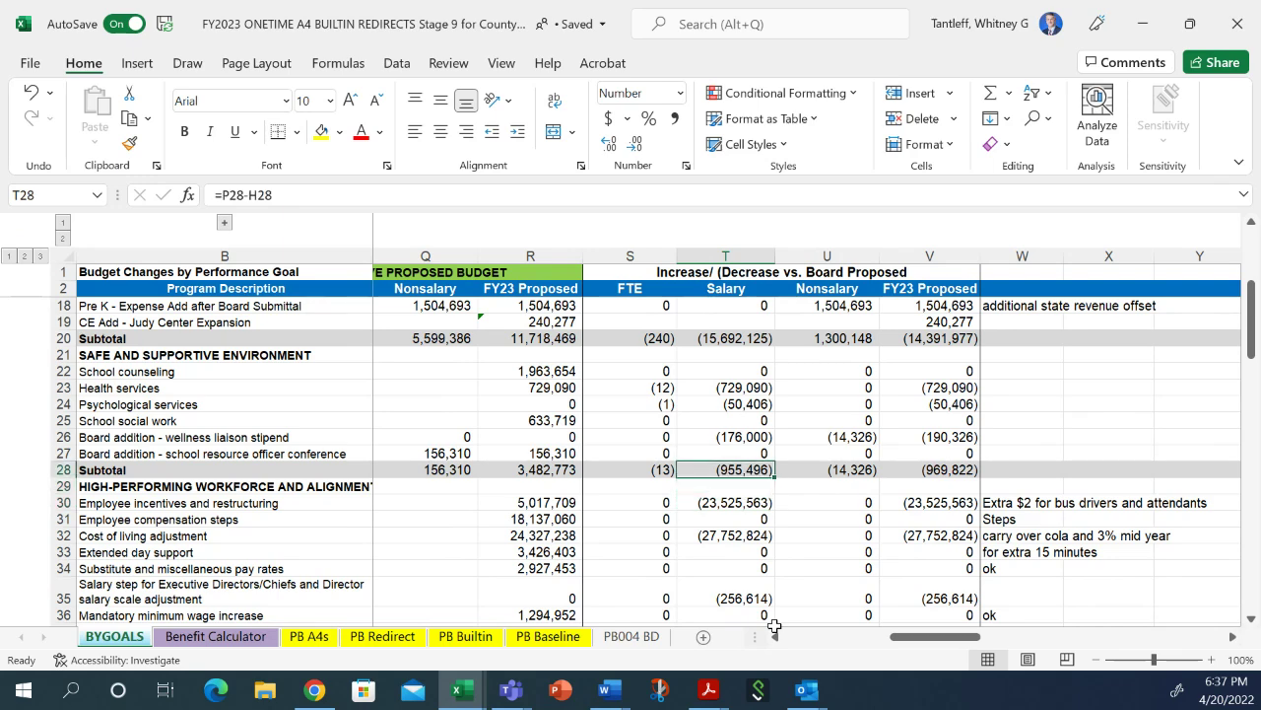
Bring the High-Performing Workforce and Alignment rows into view and check the salary difference for Employee incentives and restructuring.
{"action": "key", "text": "Down"}
{"action": "key", "text": "Down"}
{"action": "key", "text": "Down"}
{"action": "key", "text": "Down"}
{"action": "key", "text": "Down"}
{"action": "key", "text": "Down"}
{"action": "key", "text": "Down"}
{"action": "key", "text": "Down"}
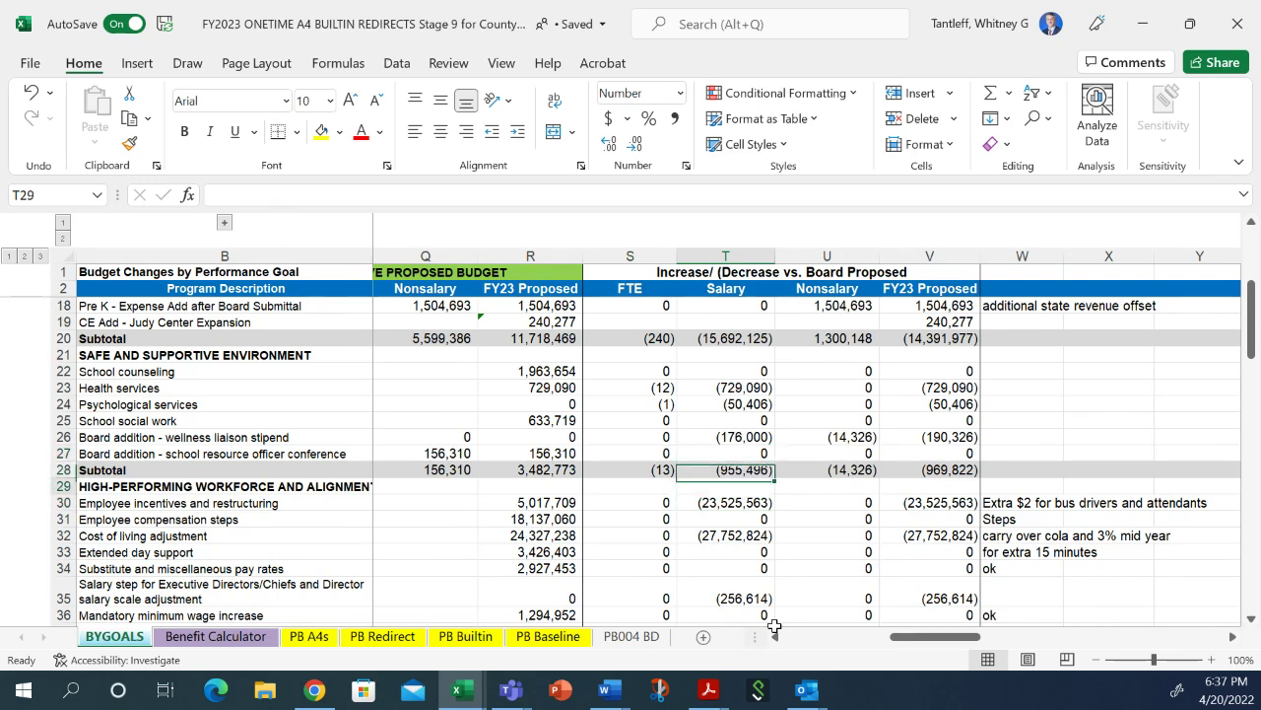
{"action": "key", "text": "Down"}
{"action": "key", "text": "Down"}
{"action": "key", "text": "Down"}
{"action": "key", "text": "Down"}
{"action": "key", "text": "Down"}
{"action": "key", "text": "Down"}
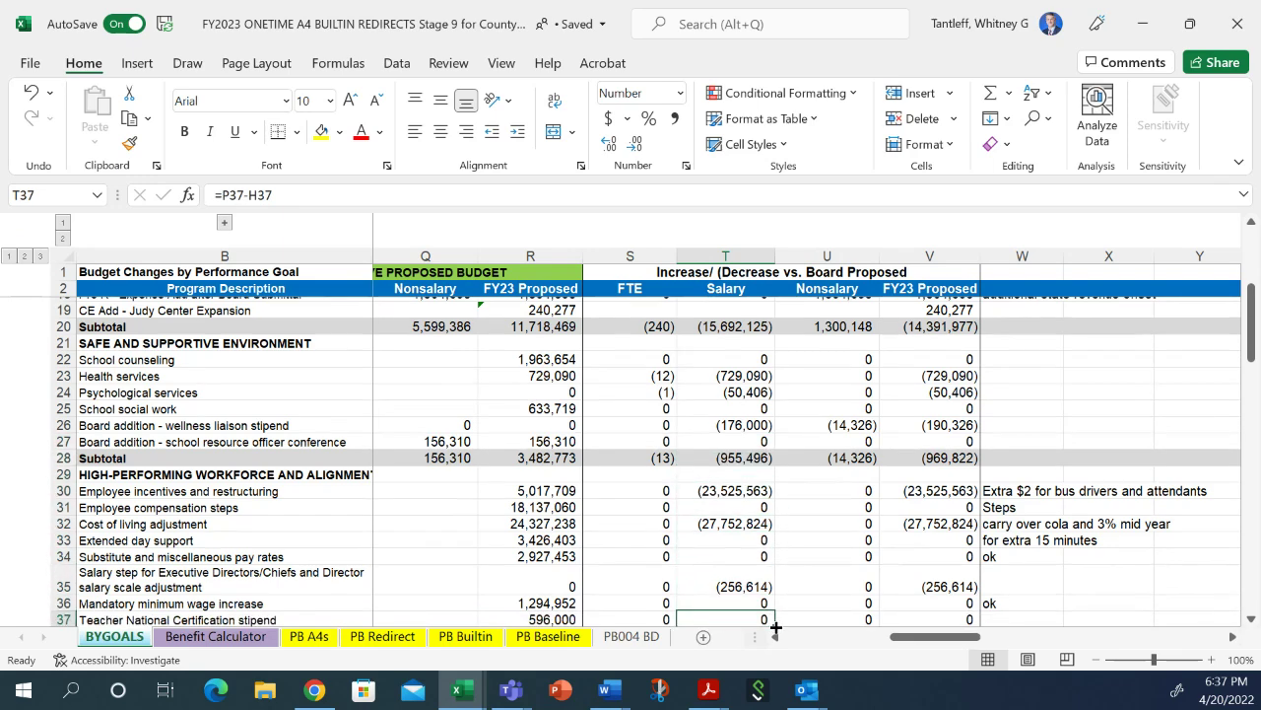
{"action": "key", "text": "Up"}
{"action": "key", "text": "Up"}
{"action": "key", "text": "Up"}
{"action": "key", "text": "Up"}
{"action": "key", "text": "Up"}
{"action": "key", "text": "Up"}
{"action": "key", "text": "Up"}
{"action": "key", "text": "Up"}
{"action": "key", "text": "Up"}
{"action": "key", "text": "Up"}
{"action": "key", "text": "Up"}
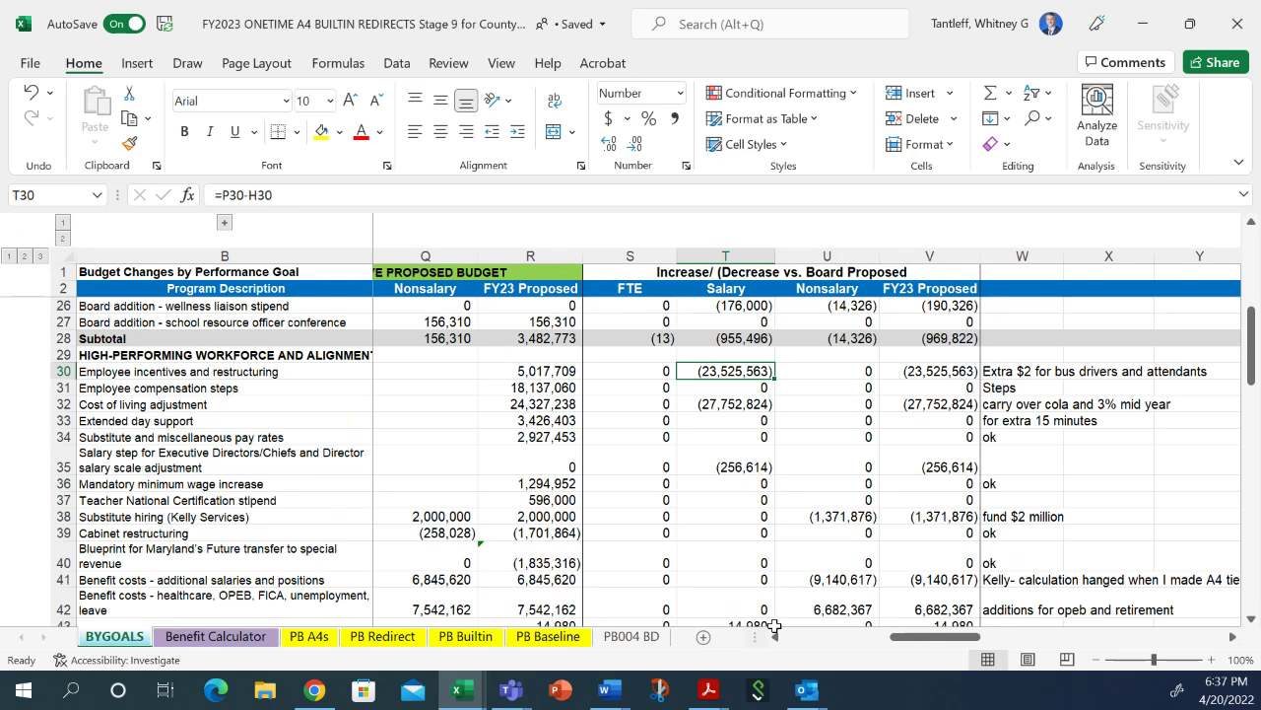
Examine the salary and FY23 Proposed differences for employee compensation steps, cost of living adjustment and extended day support.
{"action": "key", "text": "Down"}
{"action": "key", "text": "Down"}
{"action": "key", "text": "Down"}
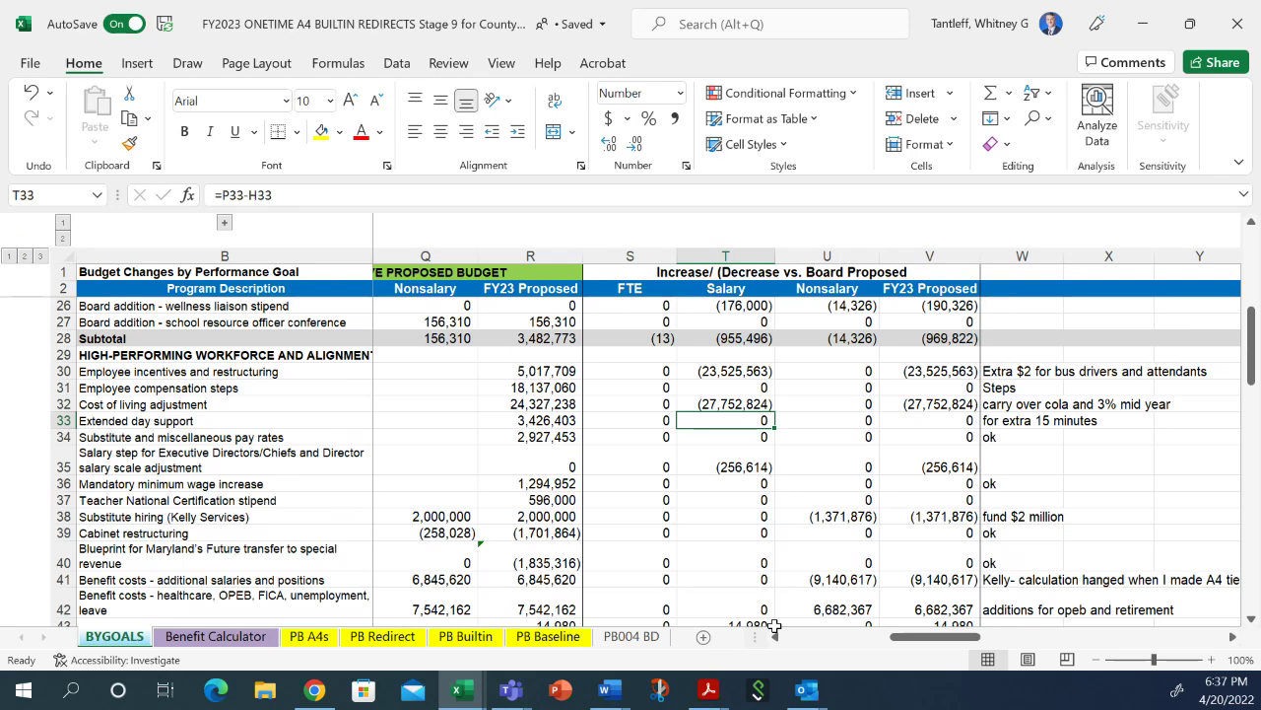
{"action": "key", "text": "Up"}
{"action": "key", "text": "Up"}
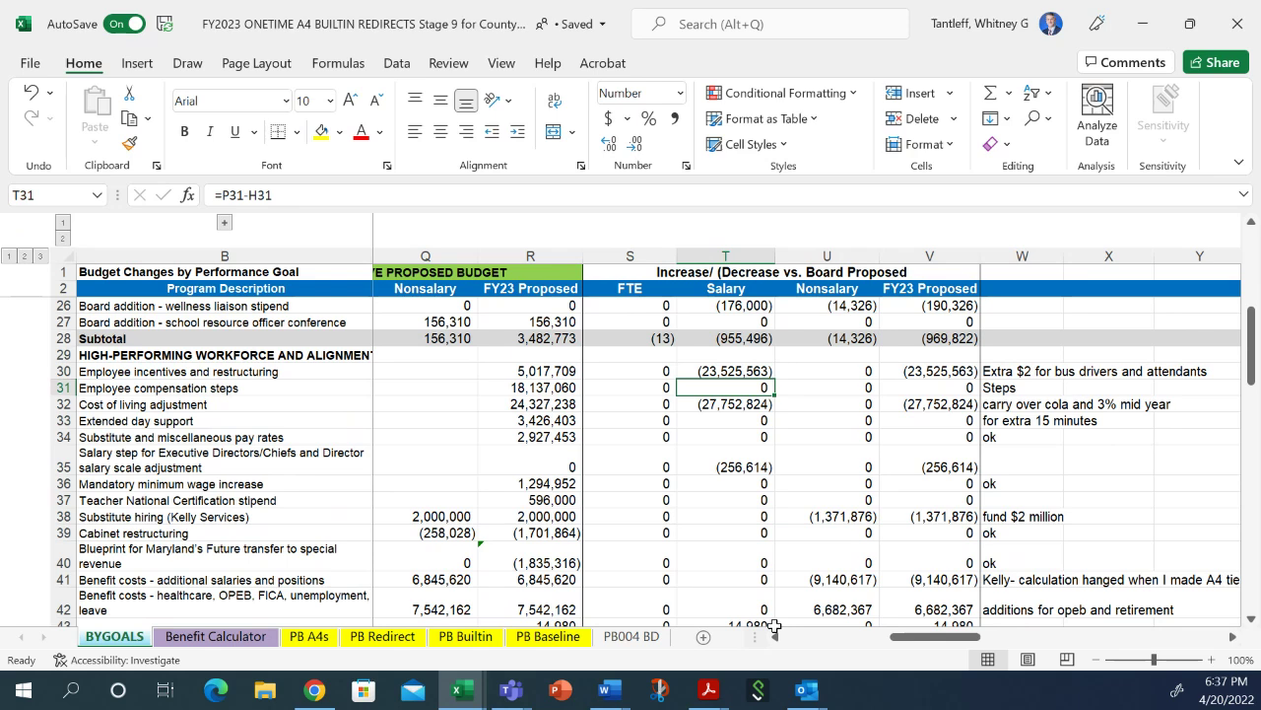
{"action": "key", "text": "Right"}
{"action": "key", "text": "Right"}
{"action": "key", "text": "Right"}
{"action": "key", "text": "Left"}
{"action": "key", "text": "Down"}
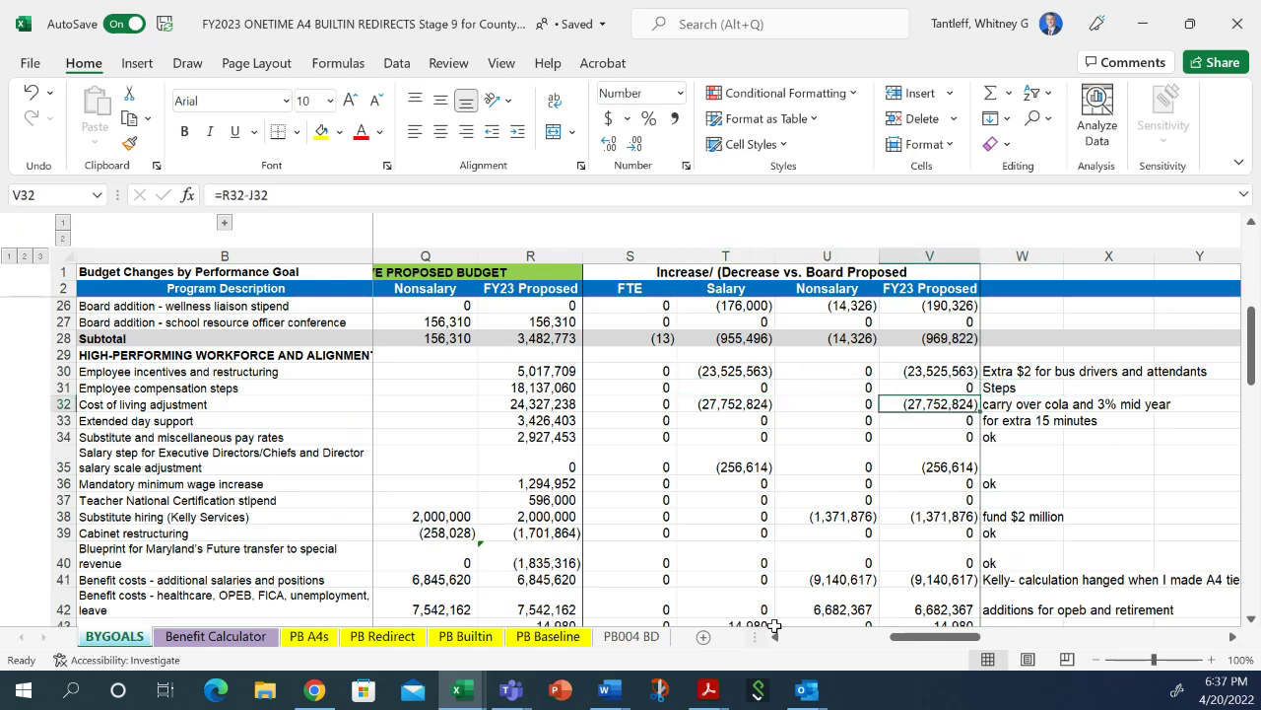
{"action": "key", "text": "Down"}
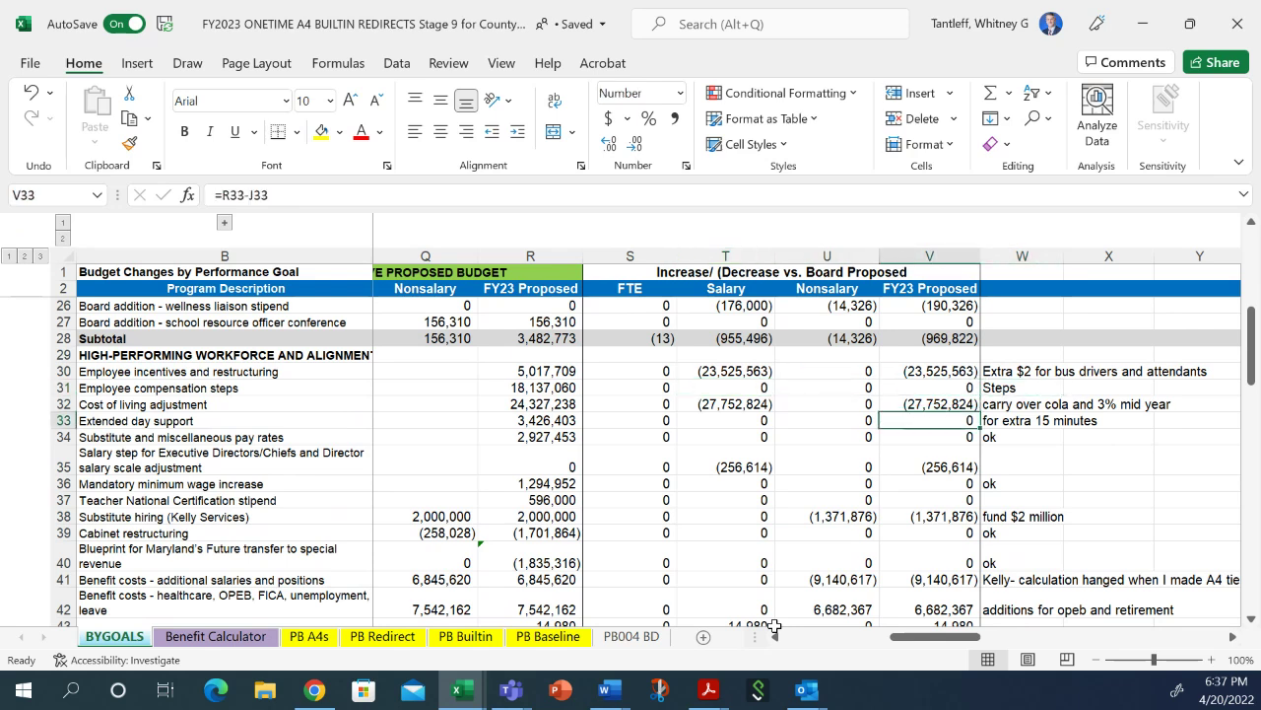
Examine the nonsalary differences row by row, from Substitute and miscellaneous pay rates to Substitute hiring (Kelly Services).
{"action": "key", "text": "Left"}
{"action": "key", "text": "Down"}
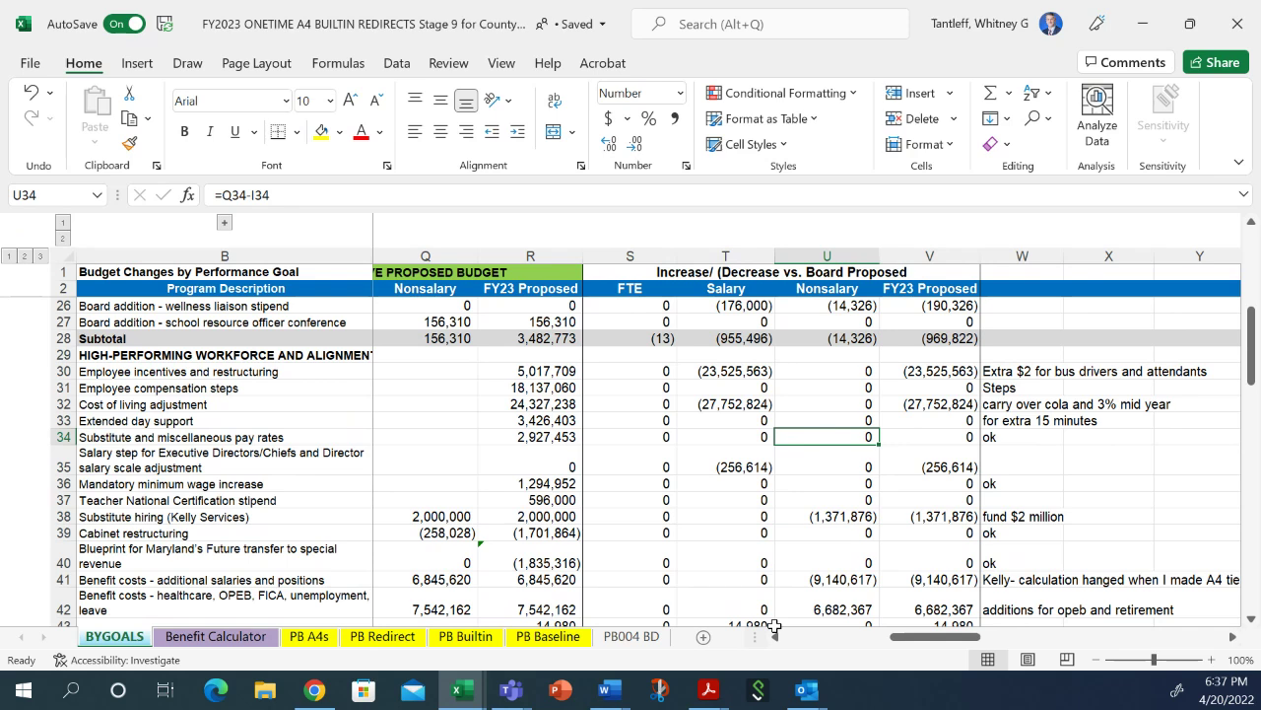
{"action": "key", "text": "Down"}
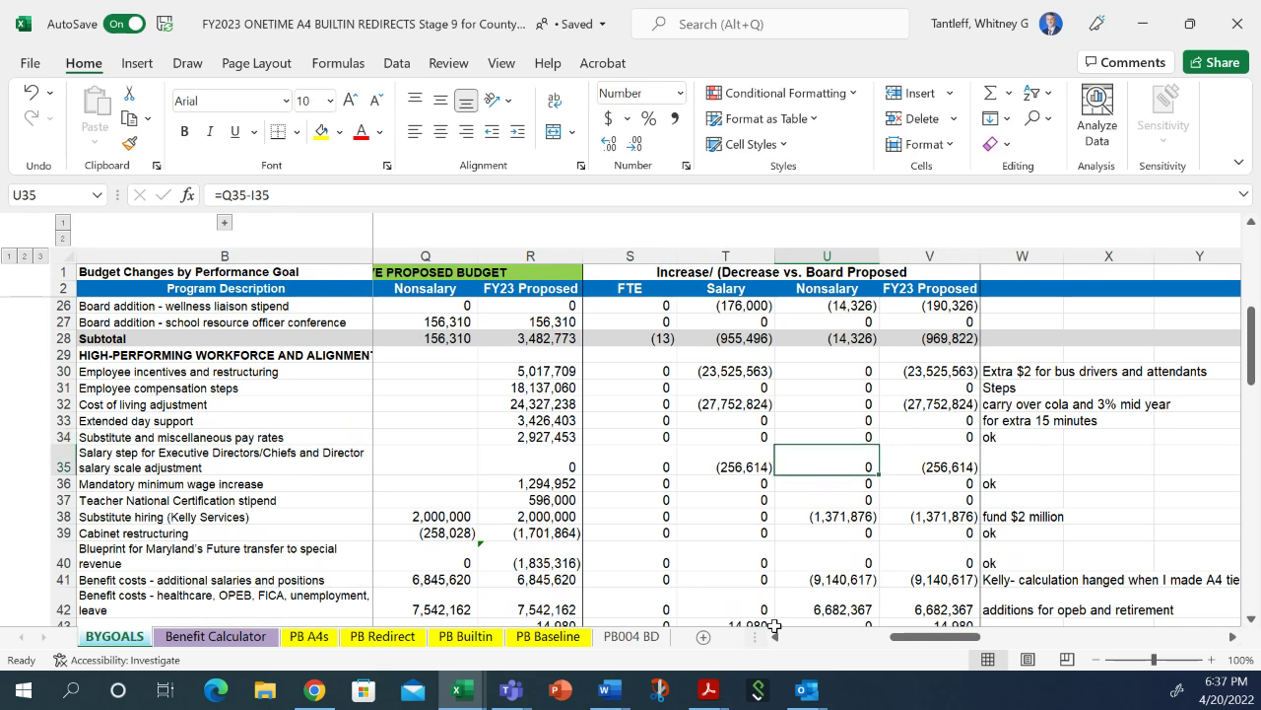
{"action": "key", "text": "Down"}
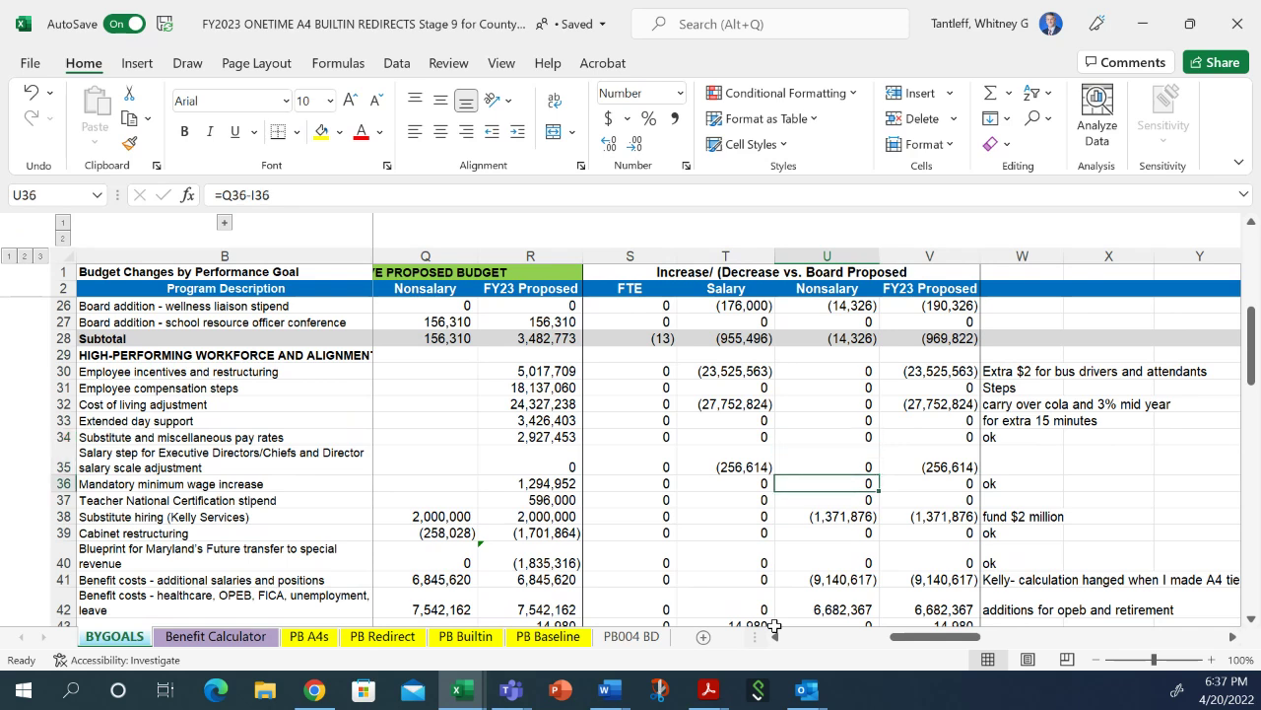
{"action": "key", "text": "Up"}
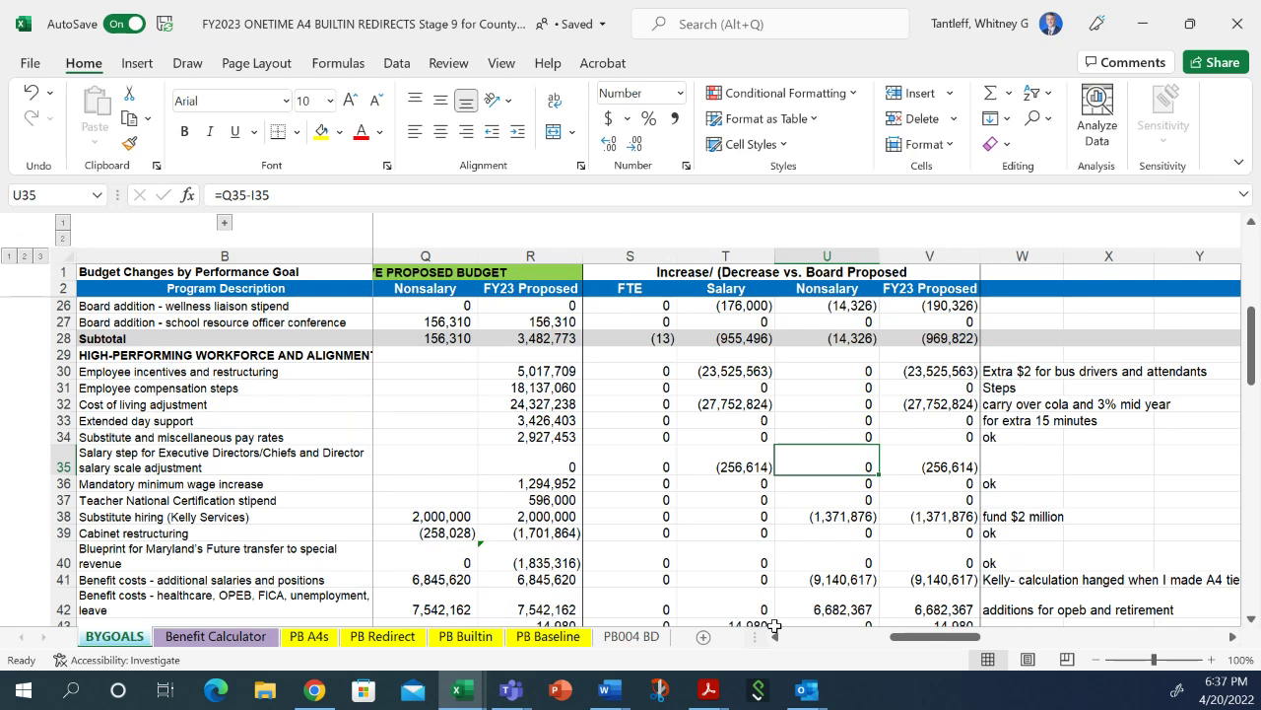
{"action": "key", "text": "Down"}
{"action": "key", "text": "Down"}
{"action": "key", "text": "Down"}
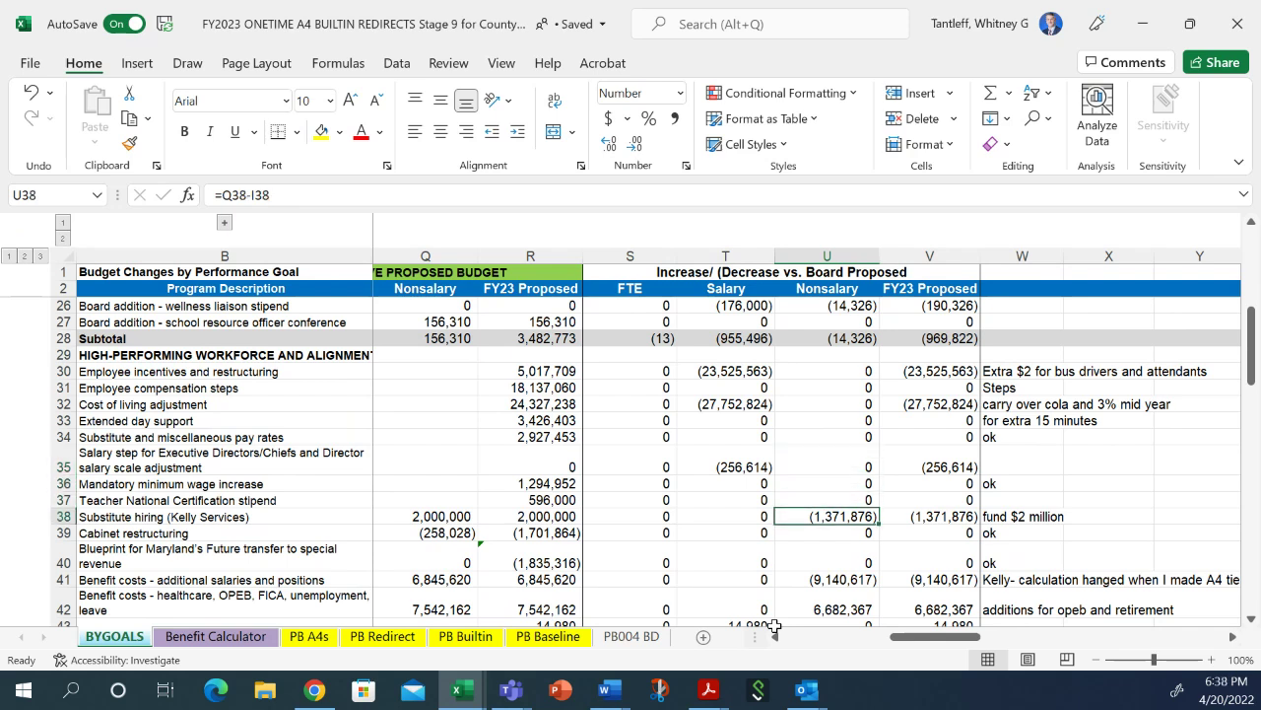
Compare the salary, nonsalary and FY23 Proposed differences for Substitute hiring (Kelly Services).
{"action": "key", "text": "Left"}
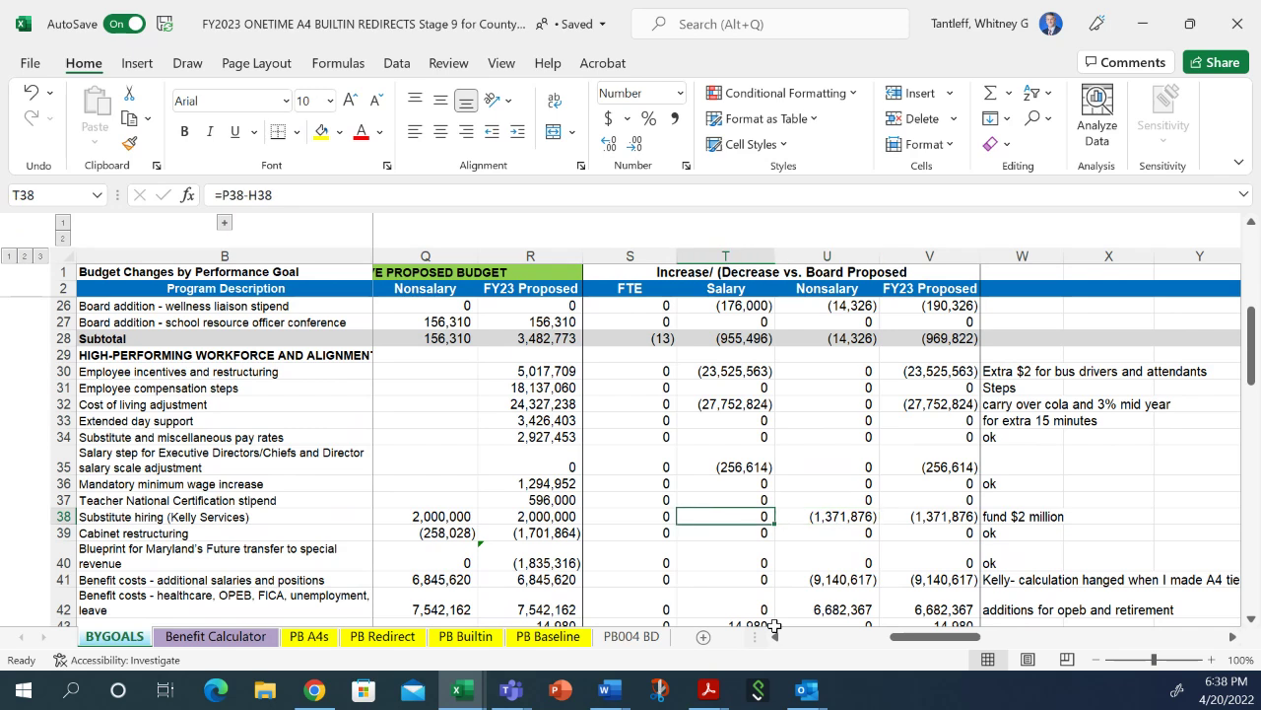
{"action": "key", "text": "ctrl+c"}
{"action": "key", "text": "Left"}
{"action": "key", "text": "Right"}
{"action": "key", "text": "Right"}
{"action": "key", "text": "Right"}
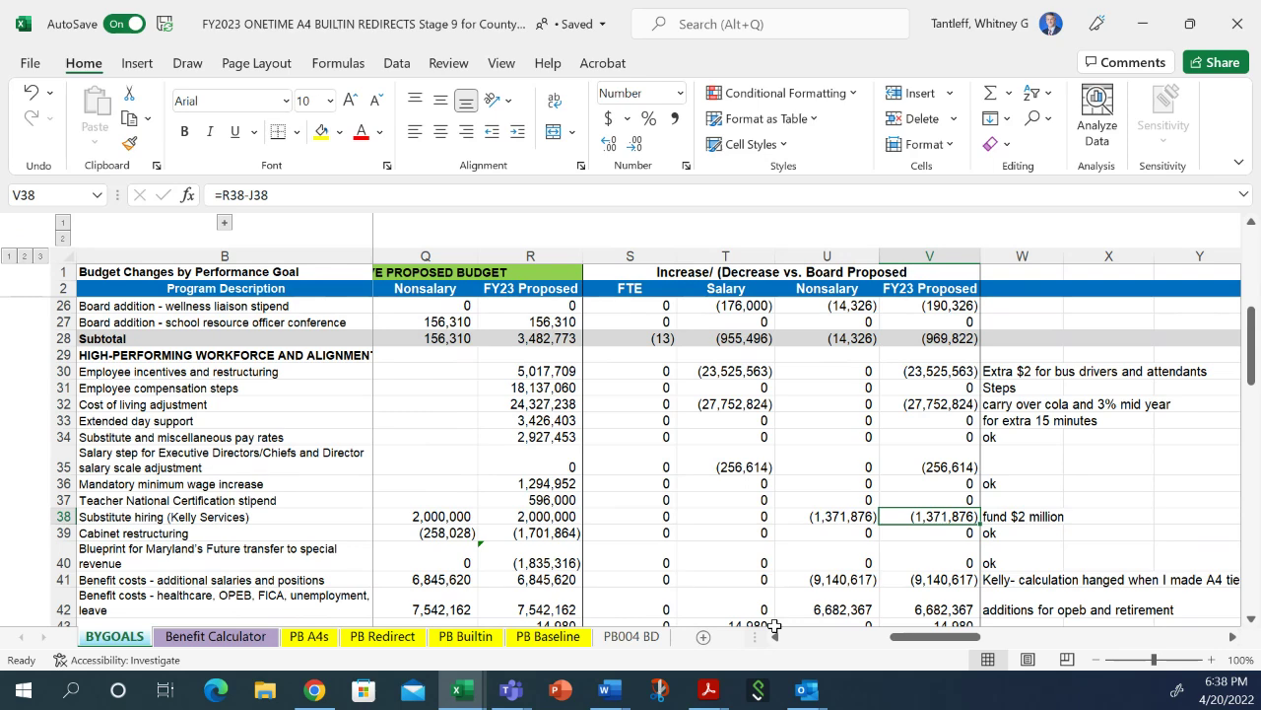
Examine the FY23 Proposed differences for benefit costs on additional salaries and positions, and on healthcare, OPEB, FICA, unemployment and leave.
{"action": "key", "text": "Down"}
{"action": "key", "text": "Down"}
{"action": "key", "text": "Down"}
{"action": "key", "text": "Down"}
{"action": "key", "text": "Down"}
{"action": "key", "text": "Down"}
{"action": "key", "text": "Down"}
{"action": "key", "text": "Down"}
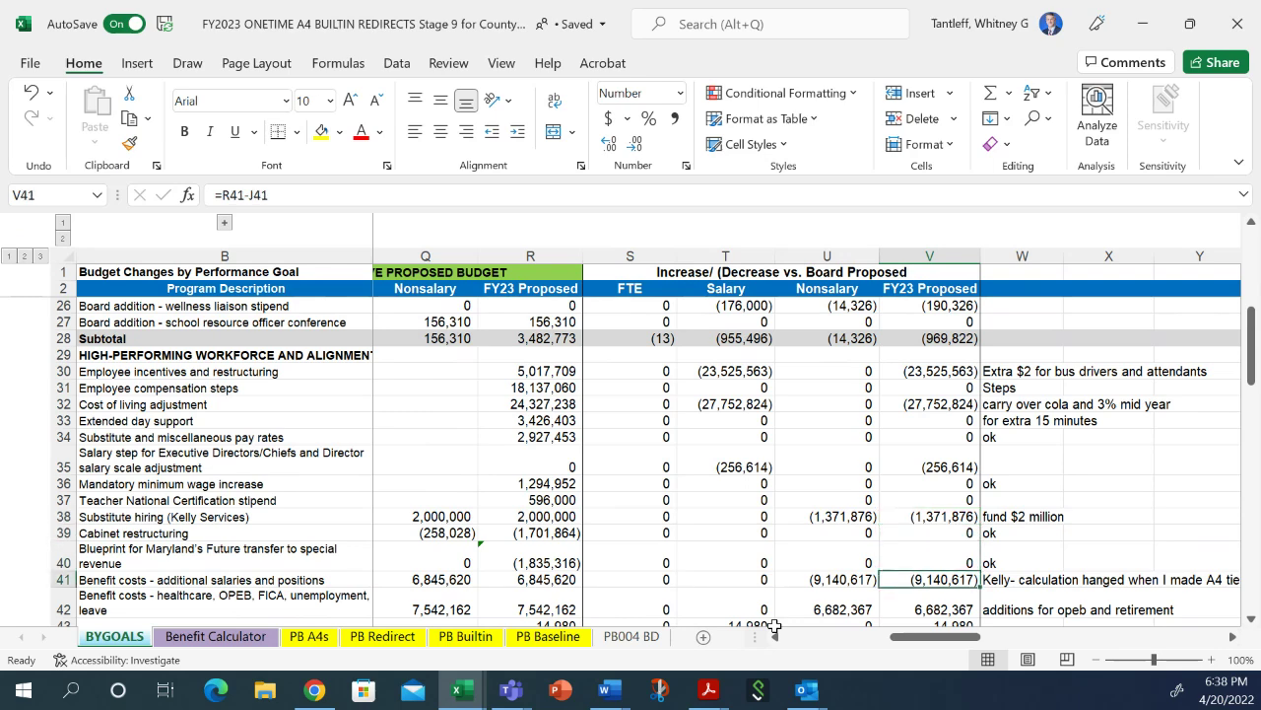
{"action": "key", "text": "Up"}
{"action": "key", "text": "Up"}
{"action": "key", "text": "Up"}
{"action": "key", "text": "Up"}
{"action": "key", "text": "Up"}
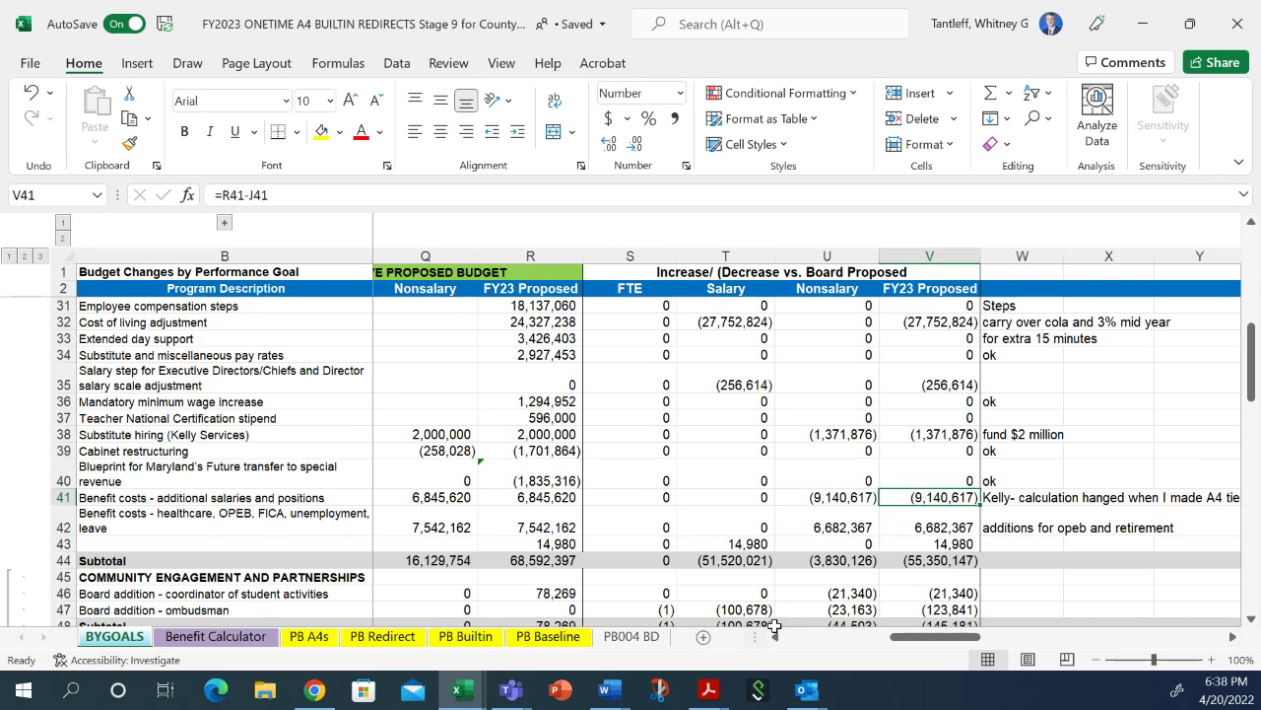
{"action": "key", "text": "Down"}
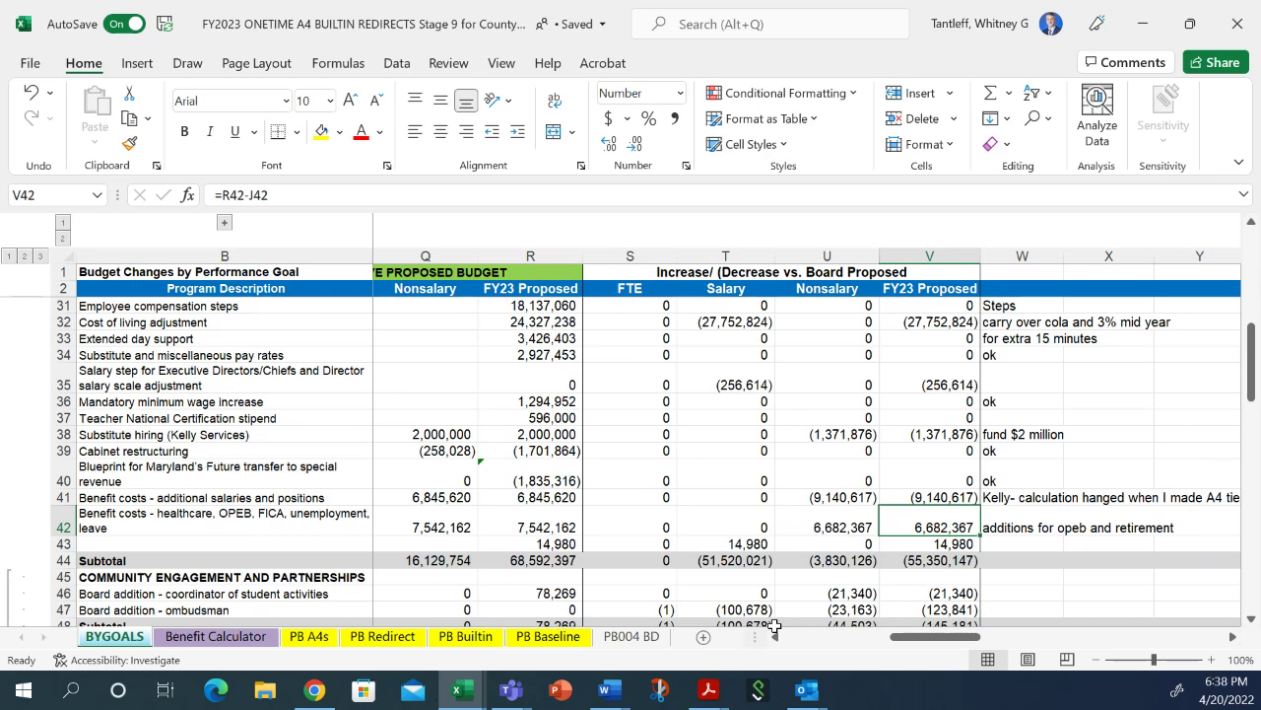
Examine the FY23 Proposed differences from the unlabeled row above the subtotal through the Board addition for the ombudsman.
{"action": "key", "text": "Down"}
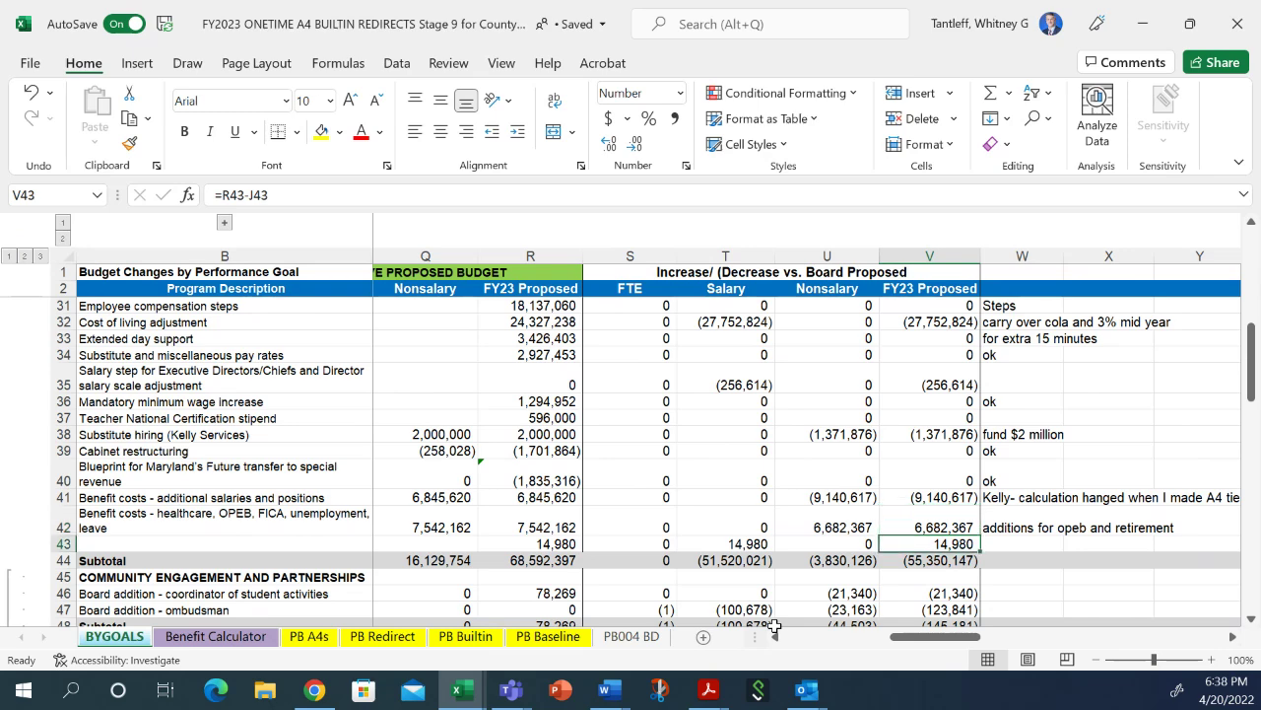
{"action": "key", "text": "Down"}
{"action": "key", "text": "Down"}
{"action": "key", "text": "Down"}
{"action": "key", "text": "Down"}
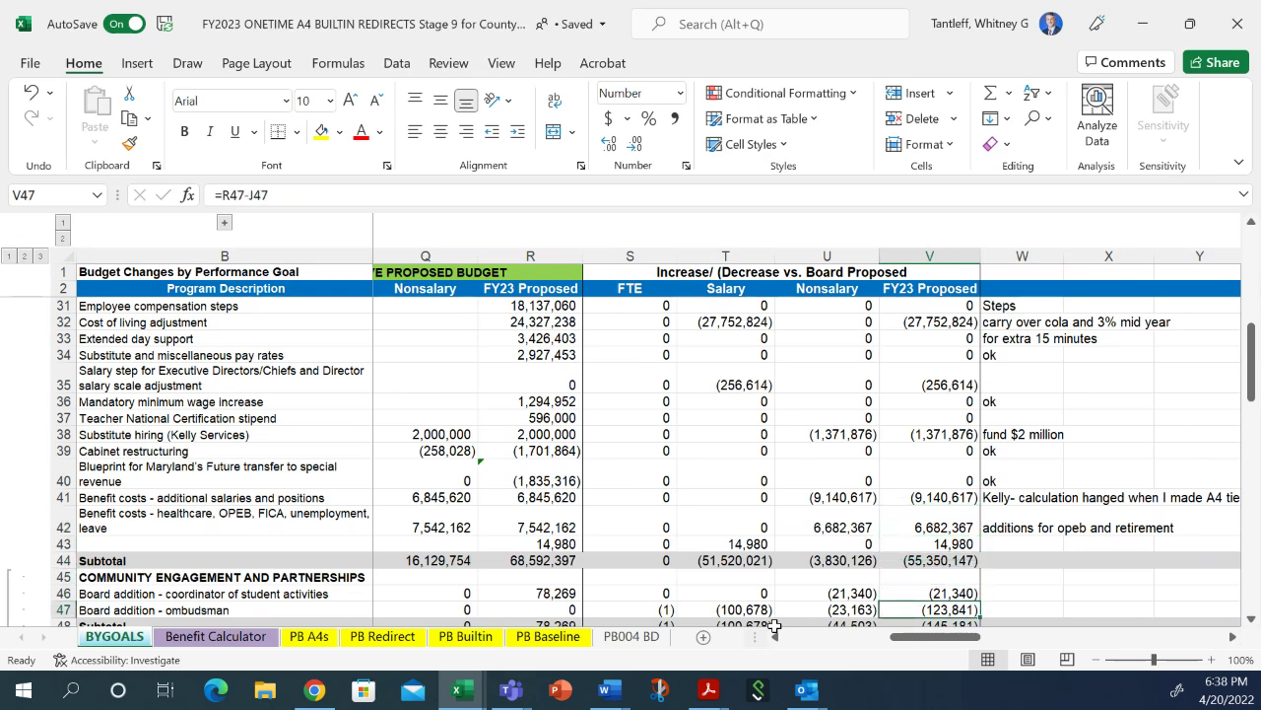
Examine the FTE differences for the Community Engagement and Partnerships subtotal and the first Operational Excellence transportation rows.
{"action": "key", "text": "Left"}
{"action": "key", "text": "Left"}
{"action": "key", "text": "Left"}
{"action": "key", "text": "Down"}
{"action": "key", "text": "Down"}
{"action": "key", "text": "Down"}
{"action": "key", "text": "Down"}
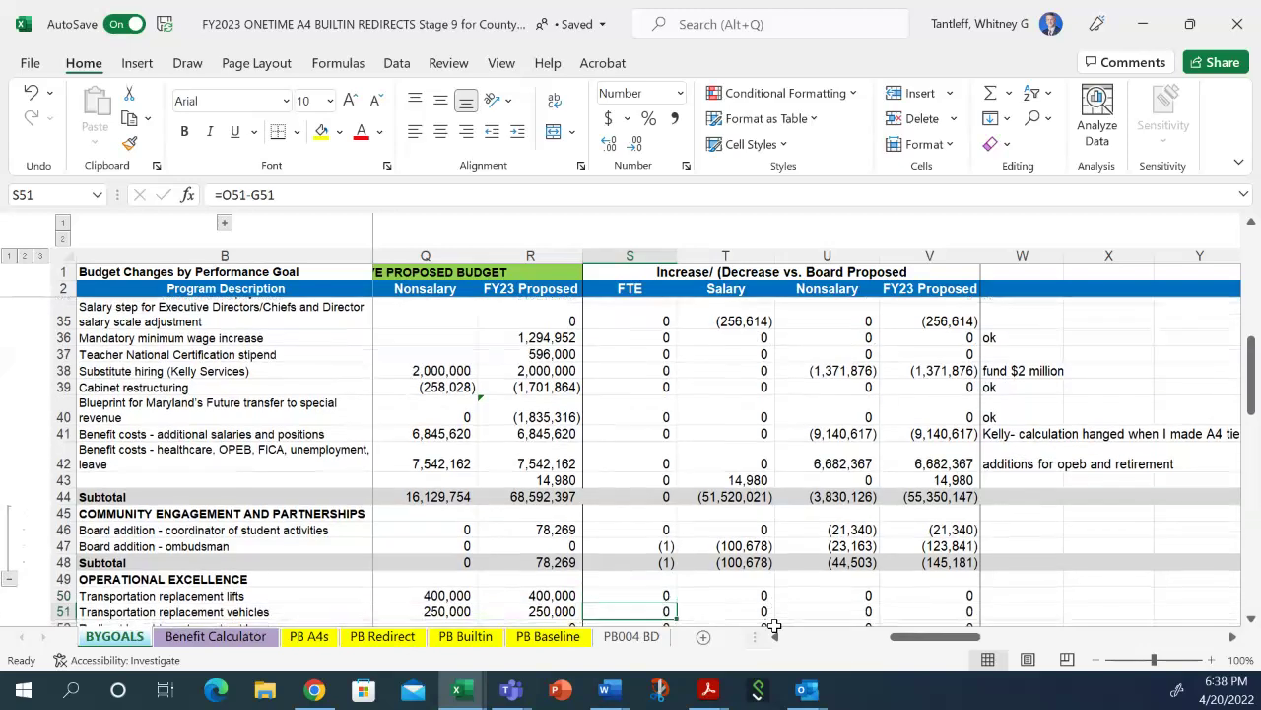
{"action": "key", "text": "Down"}
{"action": "key", "text": "Down"}
{"action": "key", "text": "Down"}
{"action": "key", "text": "Up"}
{"action": "key", "text": "Up"}
{"action": "key", "text": "Up"}
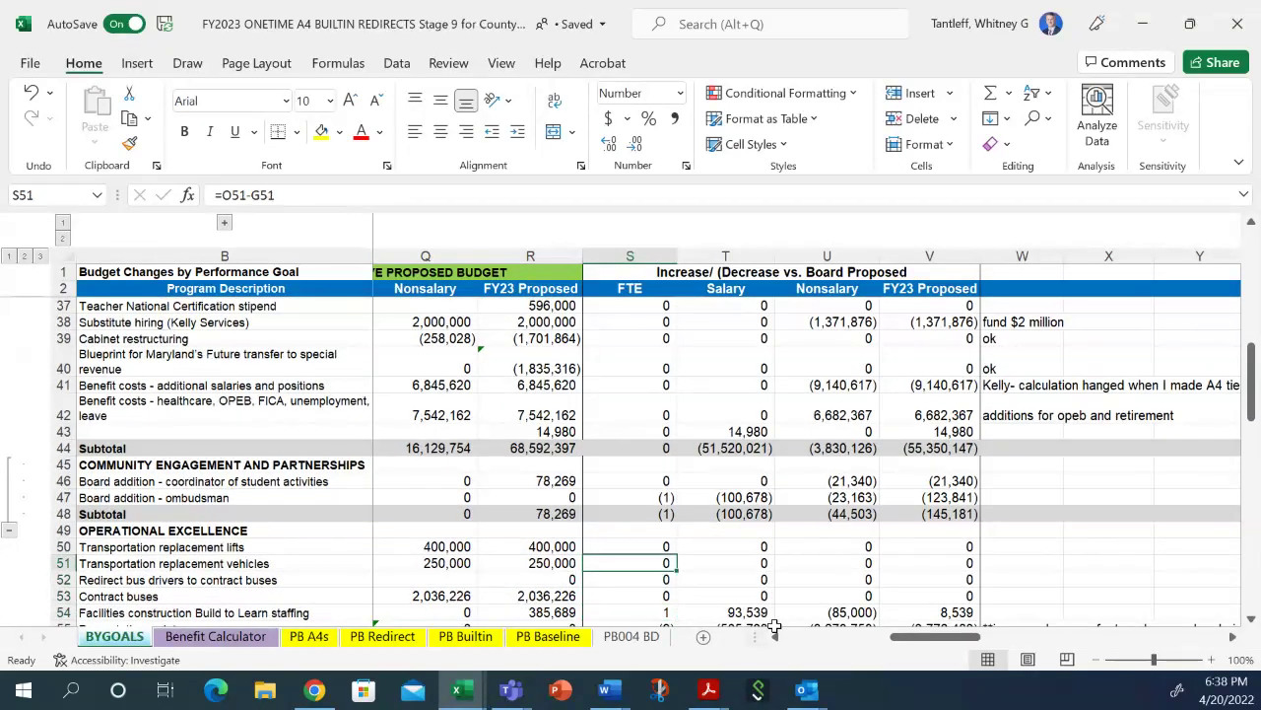
{"action": "key", "text": "Up"}
{"action": "key", "text": "Up"}
{"action": "key", "text": "Up"}
Compare the FY23 Proposed difference for the Board addition coordinator of student activities with its county executive FTE, salary and nonsalary amounts.
{"action": "key", "text": "Right"}
{"action": "key", "text": "Right"}
{"action": "key", "text": "Right"}
{"action": "key", "text": "Up"}
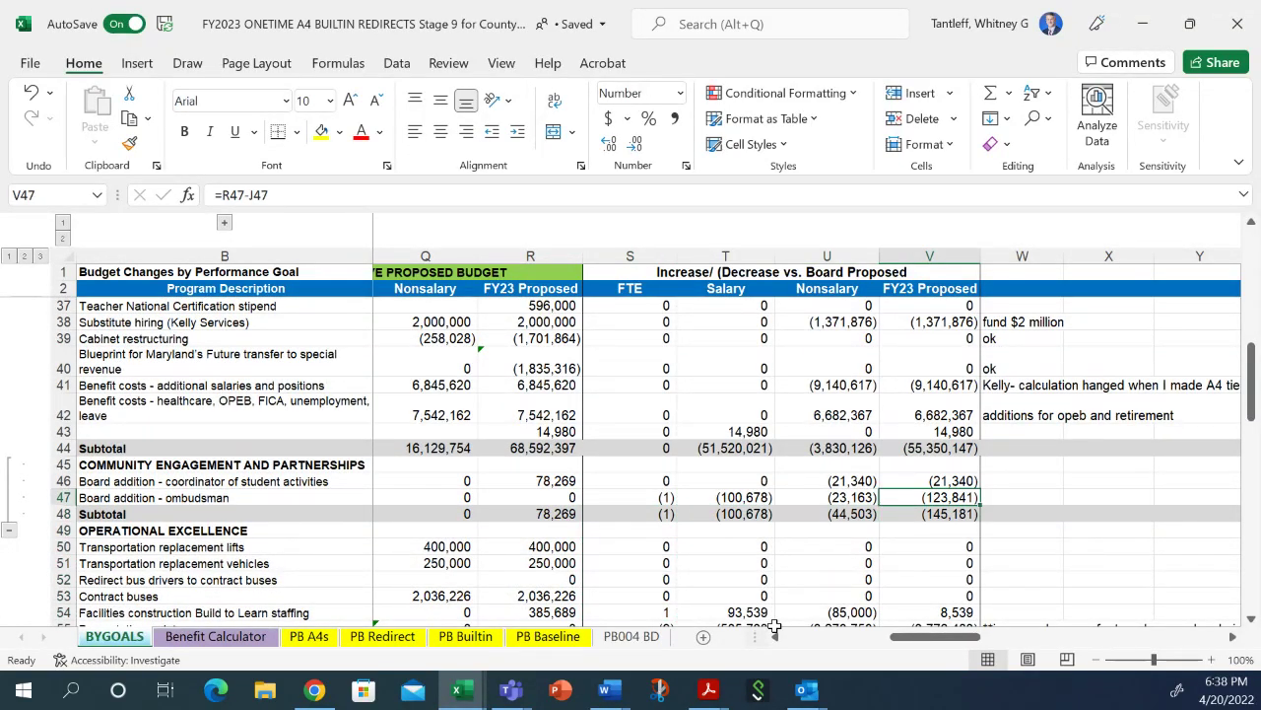
{"action": "key", "text": "Up"}
{"action": "key", "text": "Left"}
{"action": "key", "text": "Left"}
{"action": "key", "text": "Left"}
{"action": "key", "text": "Left"}
{"action": "key", "text": "Left"}
{"action": "key", "text": "Left"}
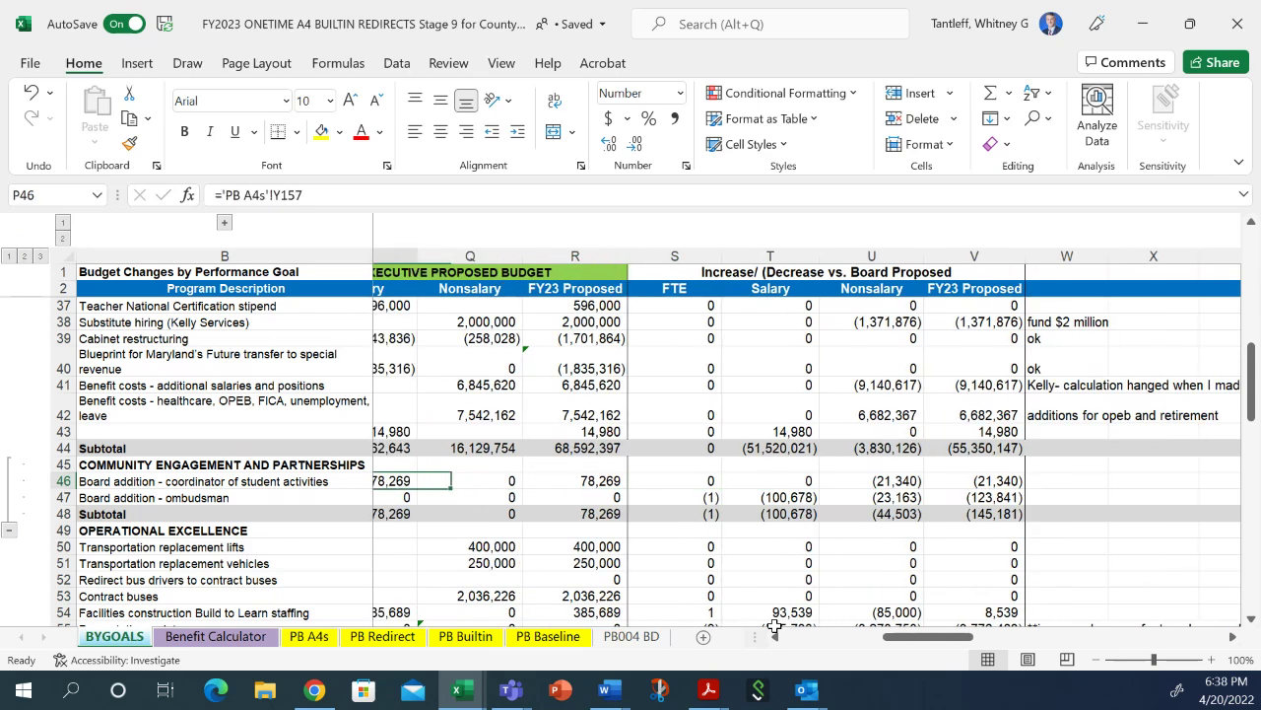
{"action": "key", "text": "Left"}
{"action": "key", "text": "Left"}
{"action": "key", "text": "Right"}
{"action": "key", "text": "Right"}
{"action": "key", "text": "Right"}
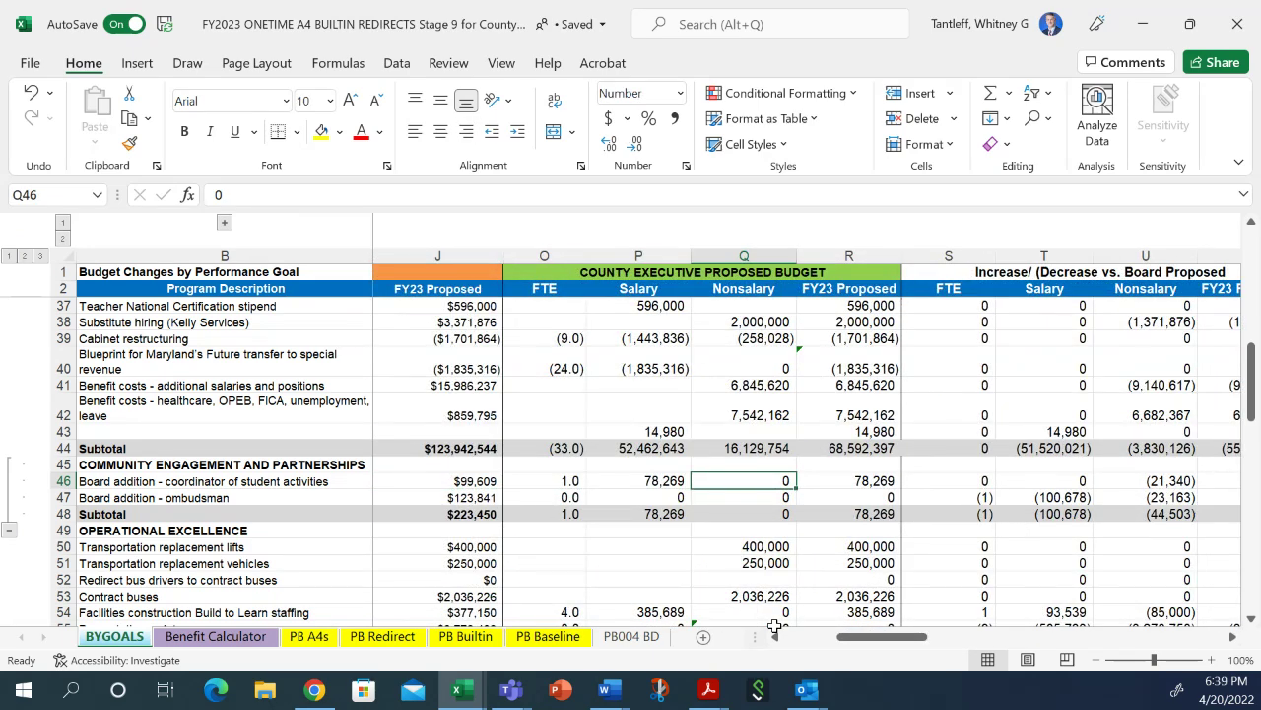
Check the coordinator of student activities' differences against the Board Proposed FTE entries for the coordinator and the ombudsman.
{"action": "key", "text": "Right"}
{"action": "key", "text": "Right"}
{"action": "key", "text": "Right"}
{"action": "key", "text": "Right"}
{"action": "key", "text": "Right"}
{"action": "key", "text": "Right"}
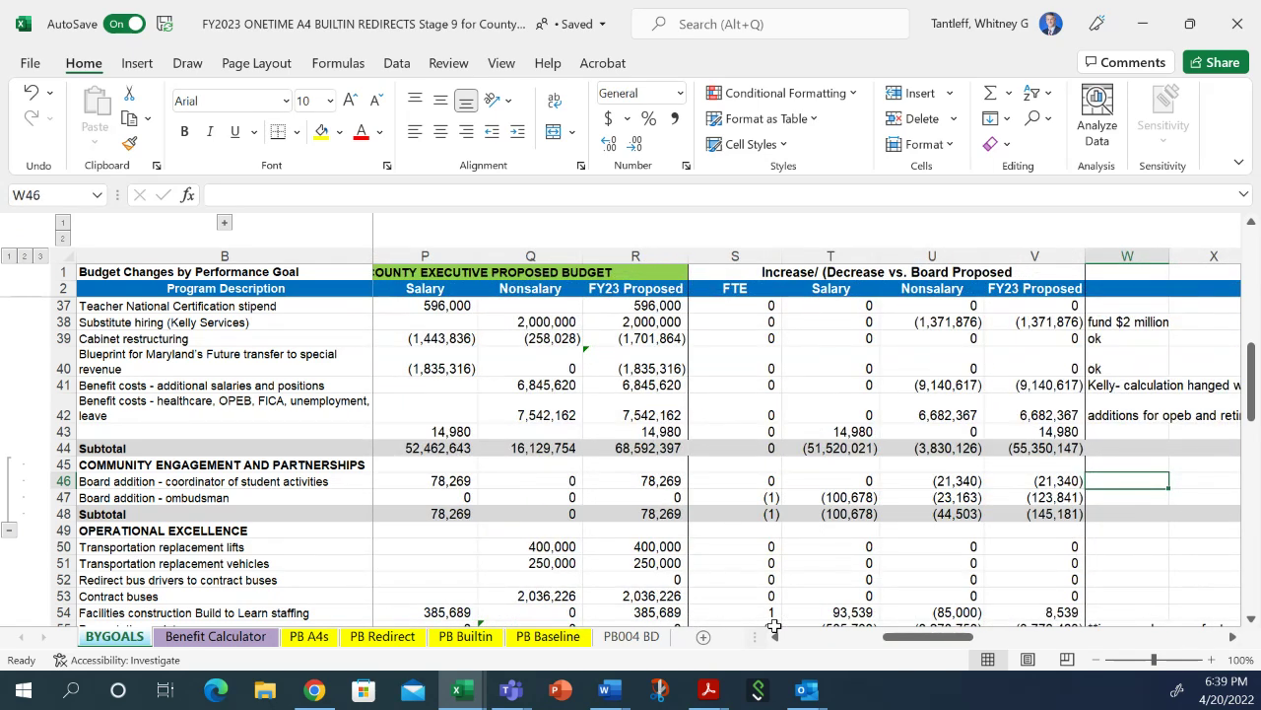
{"action": "key", "text": "Left"}
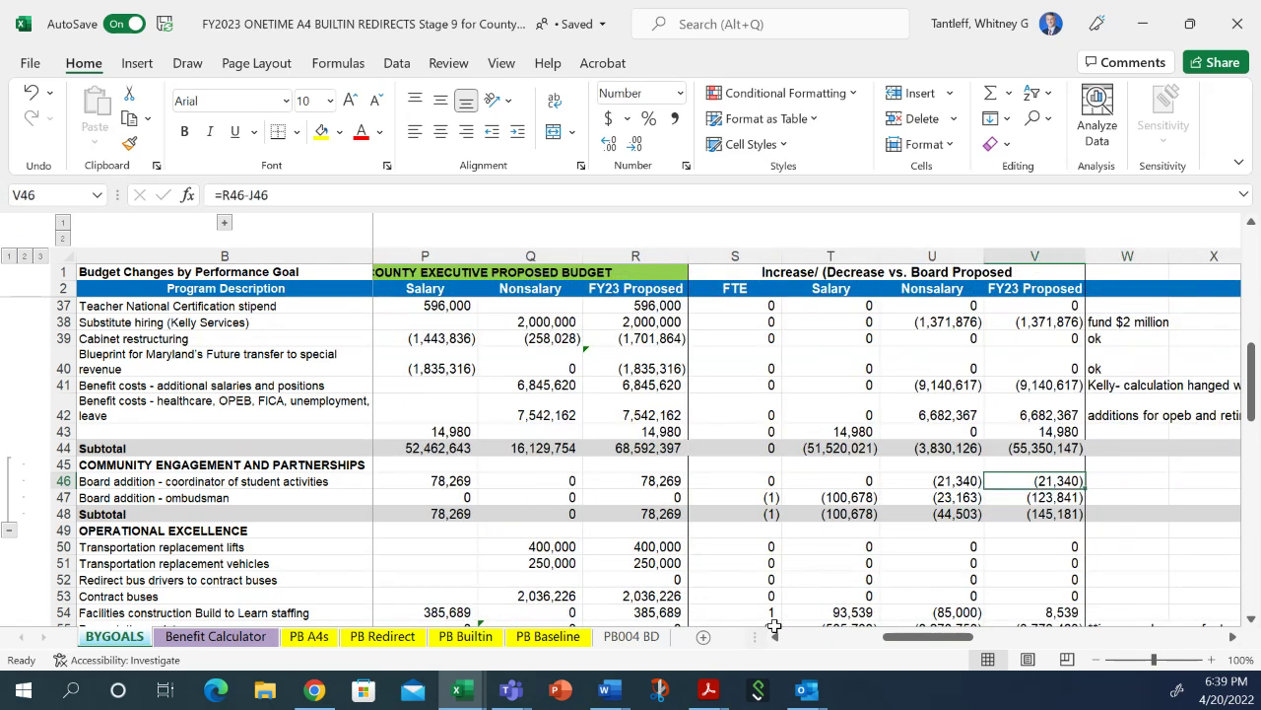
{"action": "key", "text": "Left"}
{"action": "key", "text": "ctrl+Left"}
{"action": "key", "text": "Right"}
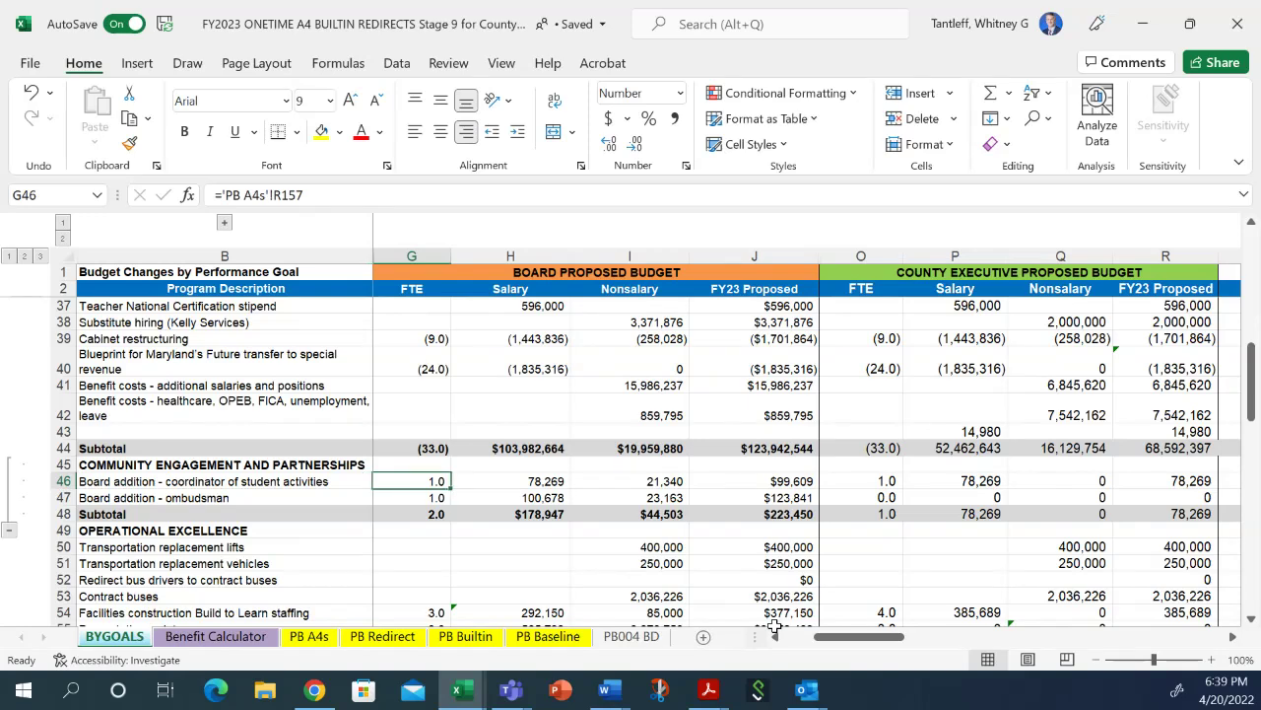
{"action": "key", "text": "Down"}
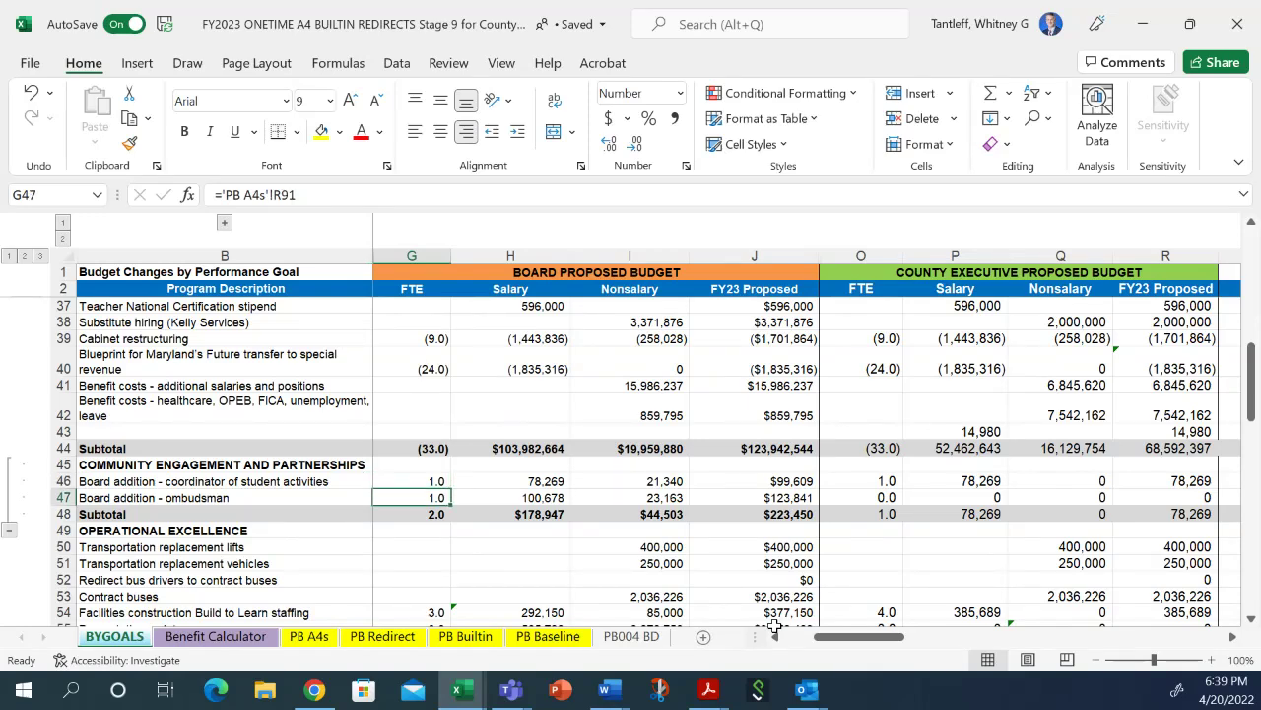
Look over the FY23 Proposed differences for the Operational Excellence section through its subtotal, including the adjacent notes.
{"action": "key", "text": "Right"}
{"action": "key", "text": "Right"}
{"action": "key", "text": "ctrl+Right"}
{"action": "key", "text": "Down"}
{"action": "key", "text": "Down"}
{"action": "key", "text": "Down"}
{"action": "key", "text": "Down"}
{"action": "key", "text": "Down"}
{"action": "key", "text": "Down"}
{"action": "key", "text": "Down"}
{"action": "key", "text": "Down"}
{"action": "key", "text": "Down"}
{"action": "key", "text": "Down"}
{"action": "key", "text": "Down"}
{"action": "key", "text": "Down"}
{"action": "key", "text": "Down"}
{"action": "key", "text": "Down"}
{"action": "key", "text": "Down"}
{"action": "key", "text": "Down"}
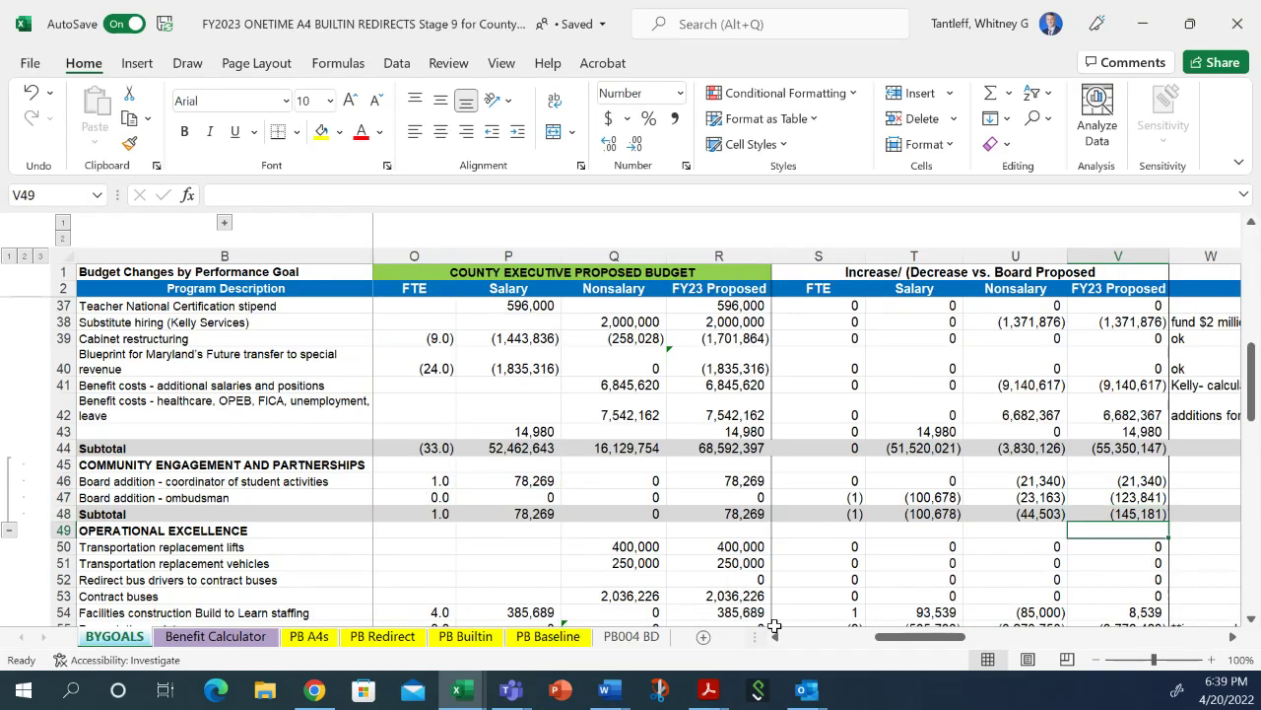
{"action": "key", "text": "Down"}
{"action": "key", "text": "Down"}
{"action": "key", "text": "Down"}
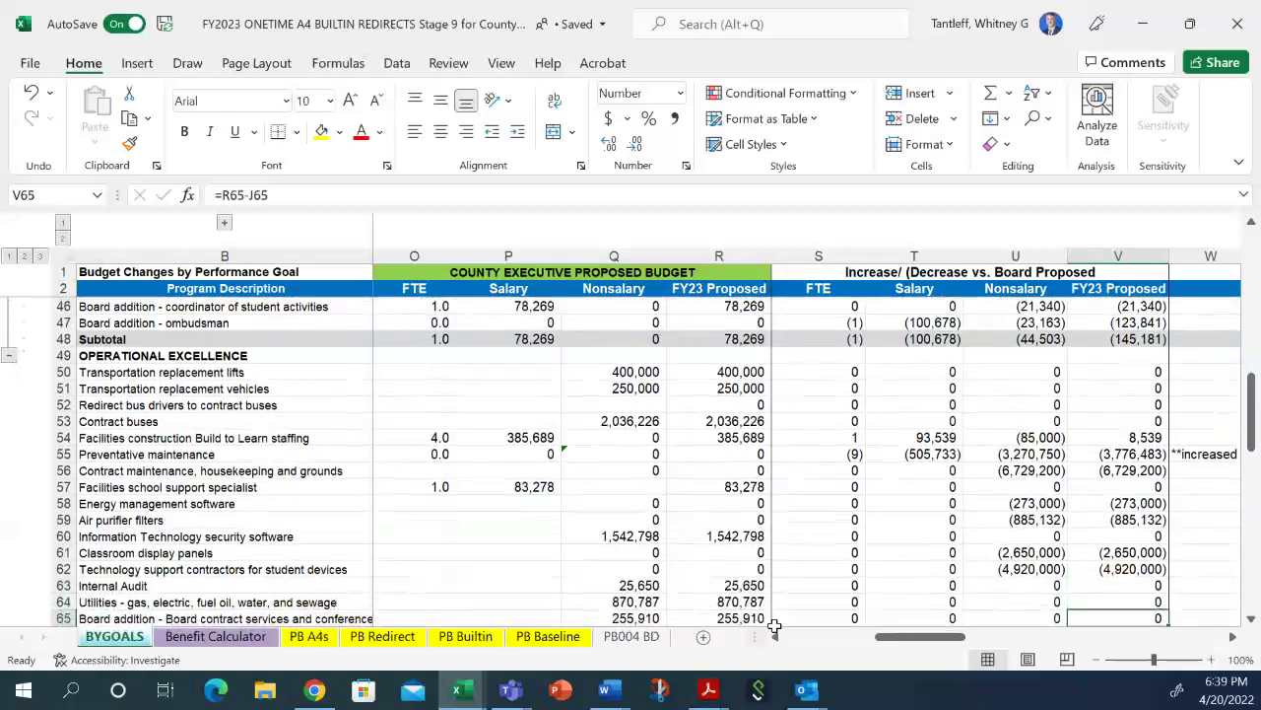
{"action": "key", "text": "Right"}
{"action": "key", "text": "Right"}
{"action": "key", "text": "Left"}
{"action": "key", "text": "Left"}
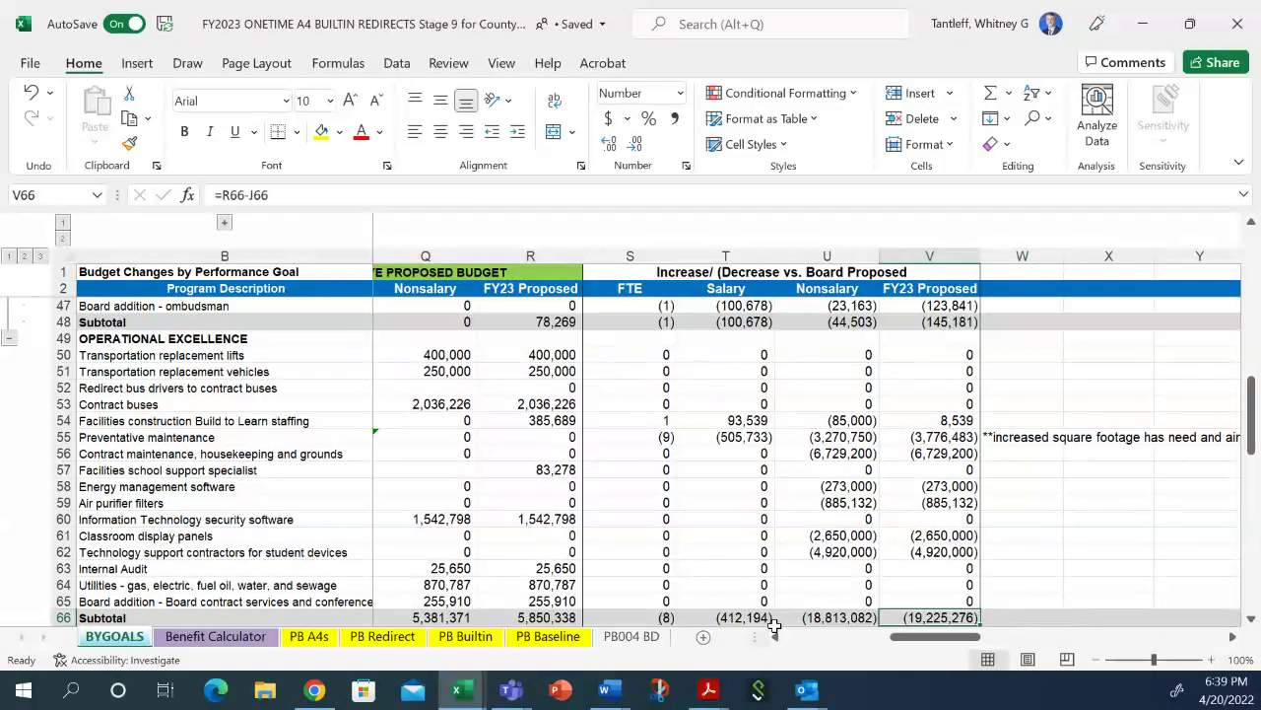
Examine the FY23 Proposed differences from Redirect bus drivers to contract buses through Facilities school support specialist.
{"action": "key", "text": "Up"}
{"action": "key", "text": "Up"}
{"action": "key", "text": "Up"}
{"action": "key", "text": "Up"}
{"action": "key", "text": "Up"}
{"action": "key", "text": "Up"}
{"action": "key", "text": "Up"}
{"action": "key", "text": "Up"}
{"action": "key", "text": "Up"}
{"action": "key", "text": "Up"}
{"action": "key", "text": "Up"}
{"action": "key", "text": "Up"}
{"action": "key", "text": "Up"}
{"action": "key", "text": "Up"}
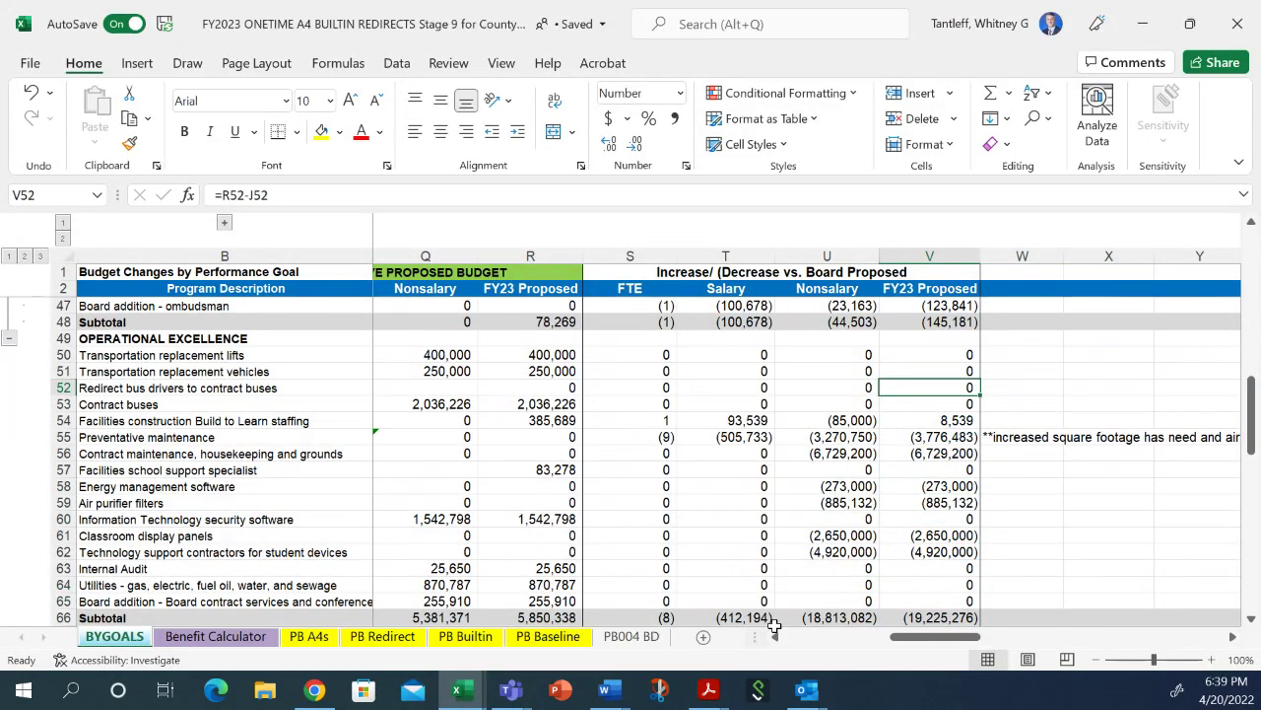
{"action": "key", "text": "Down"}
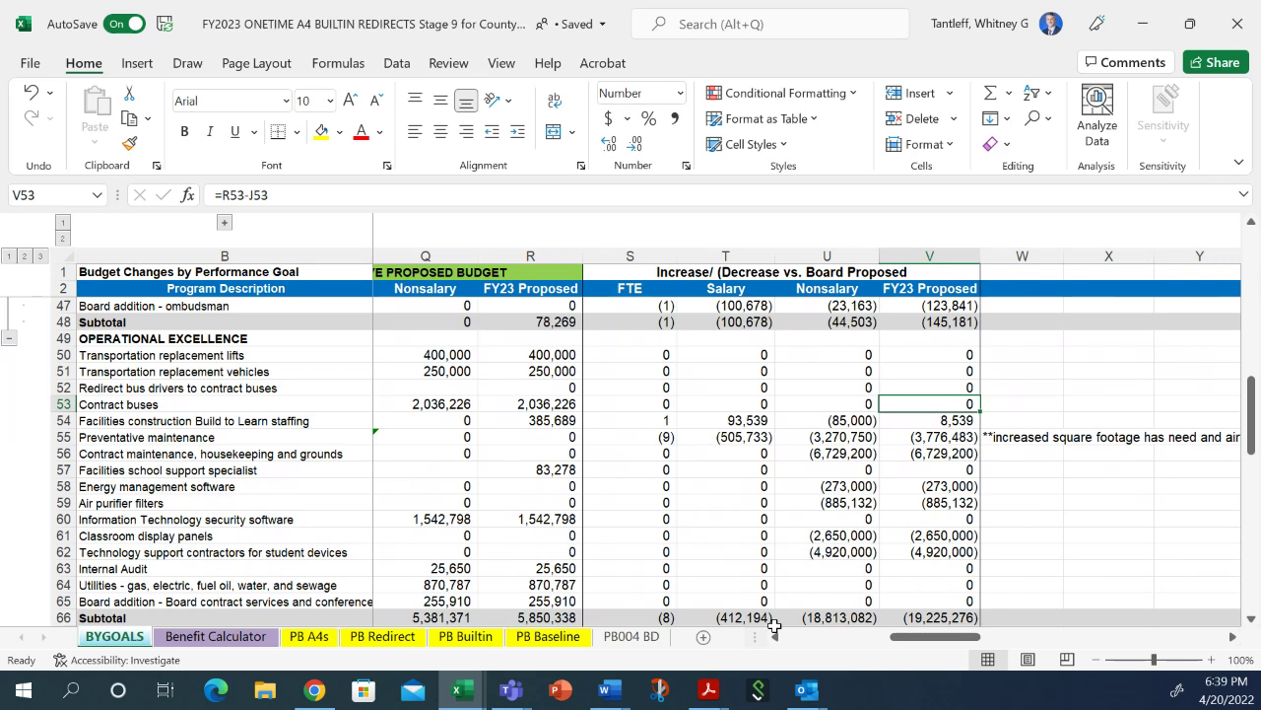
{"action": "key", "text": "Down"}
{"action": "key", "text": "Down"}
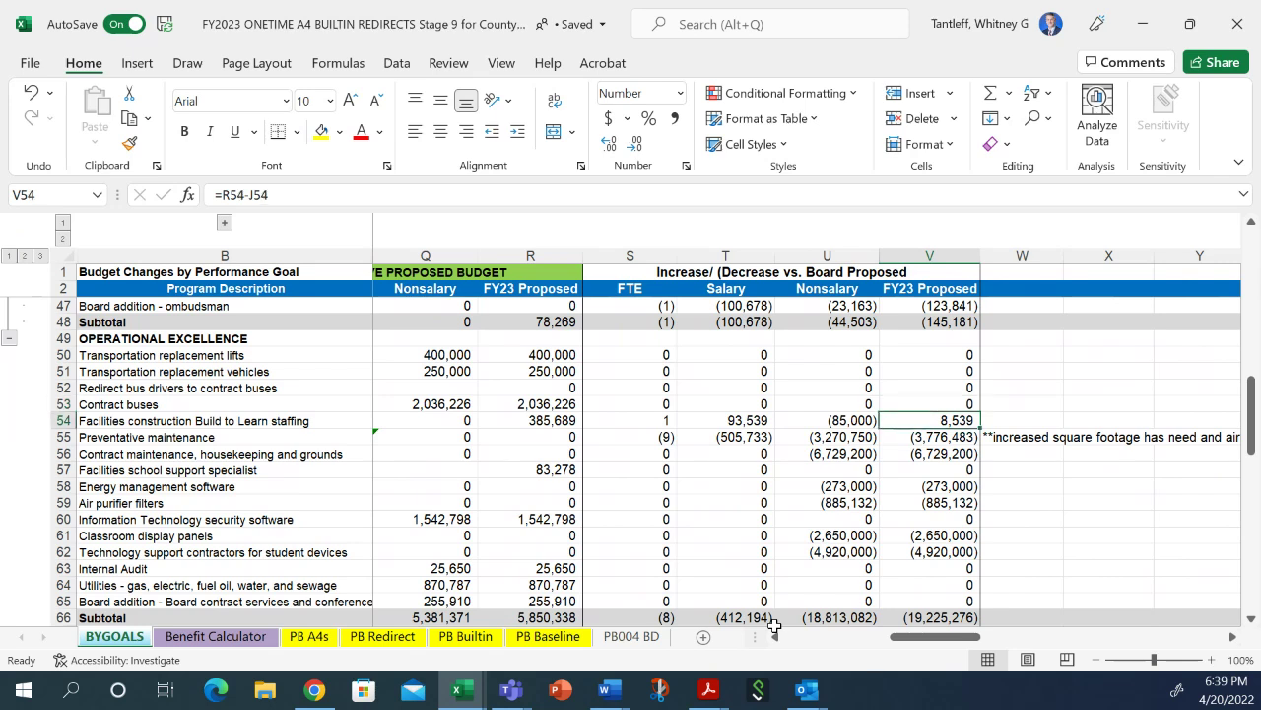
{"action": "key", "text": "Down"}
{"action": "key", "text": "Down"}
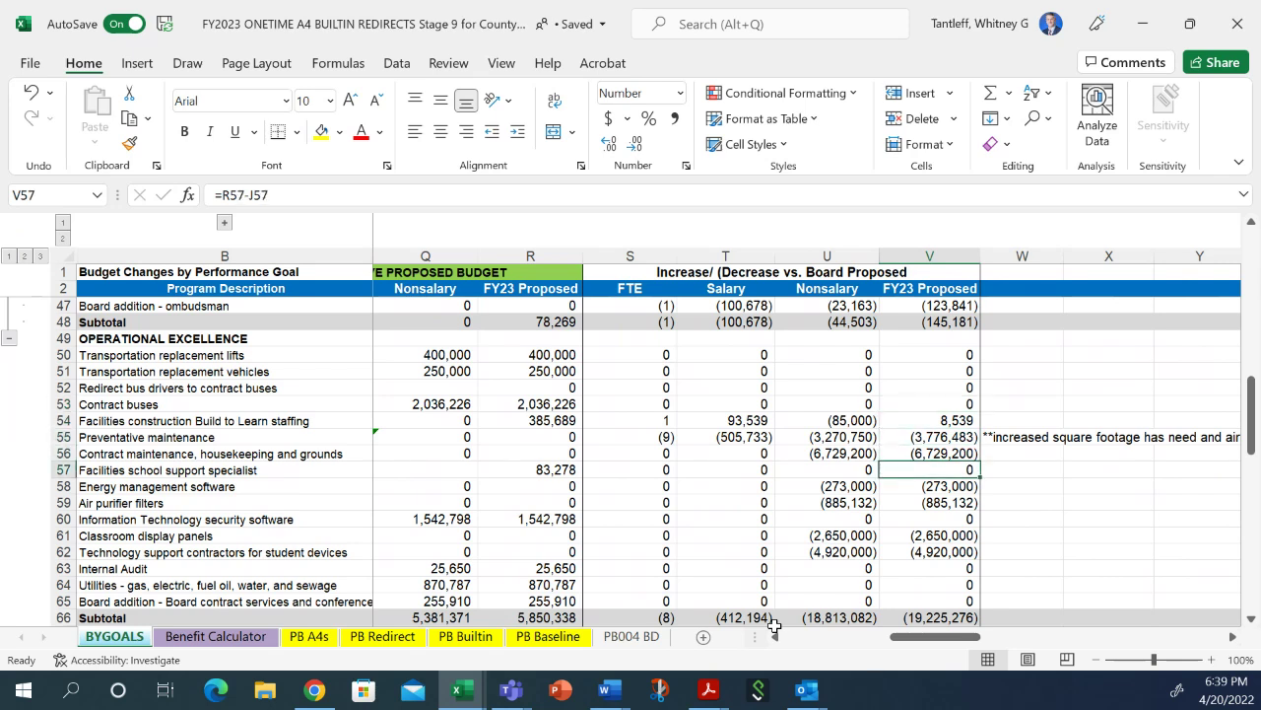
Examine the FY23 Proposed differences from Energy management software through Technology support contractors for student devices.
{"action": "key", "text": "Down"}
{"action": "key", "text": "Down"}
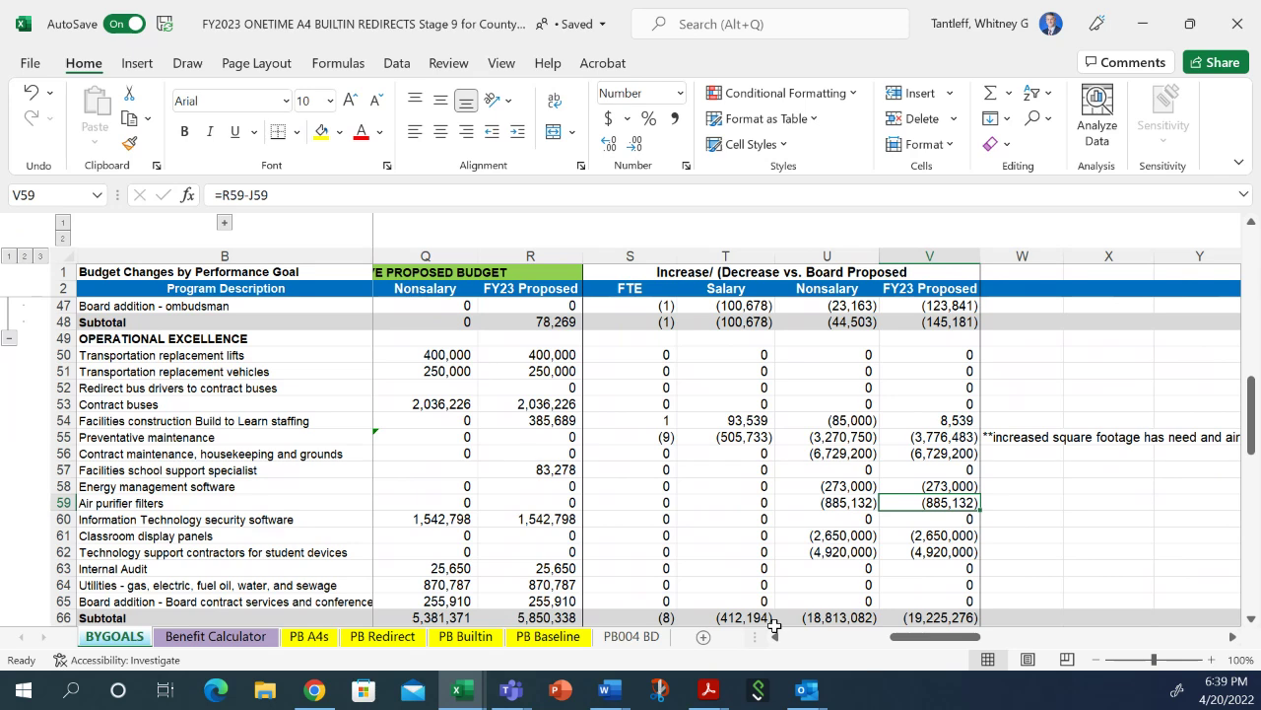
{"action": "key", "text": "Down"}
{"action": "key", "text": "Up"}
{"action": "key", "text": "Down"}
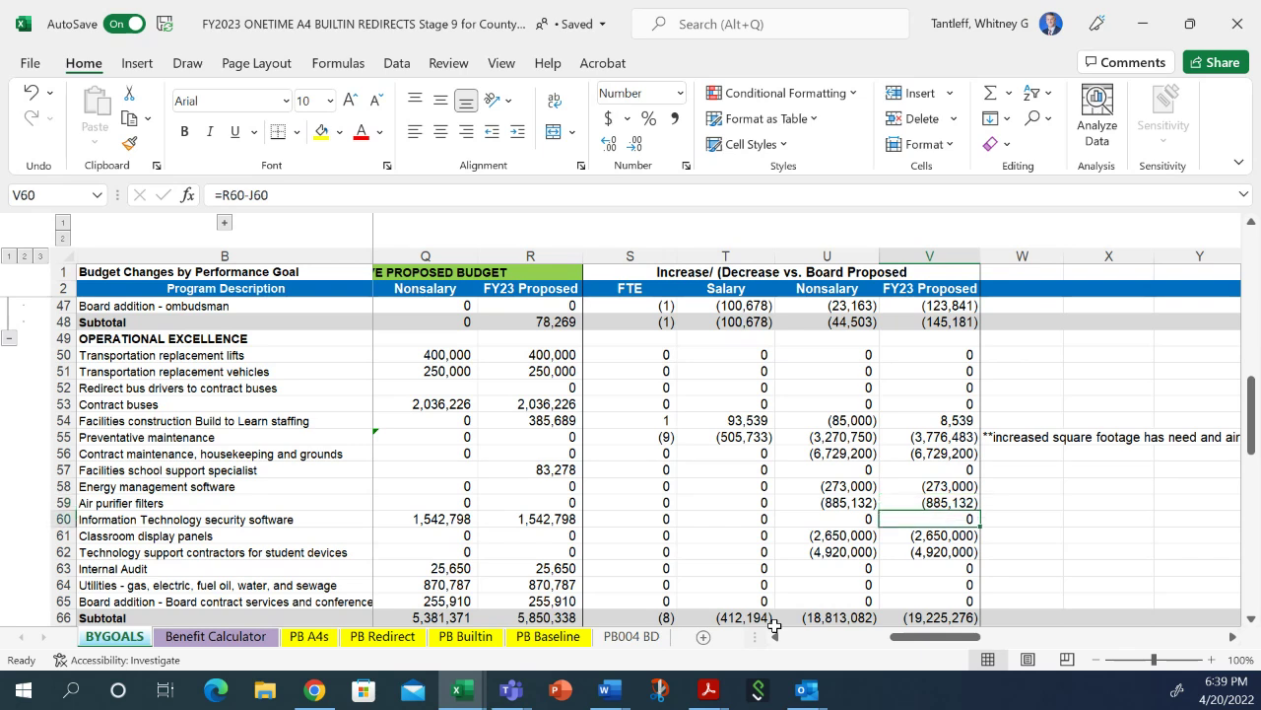
{"action": "key", "text": "Down"}
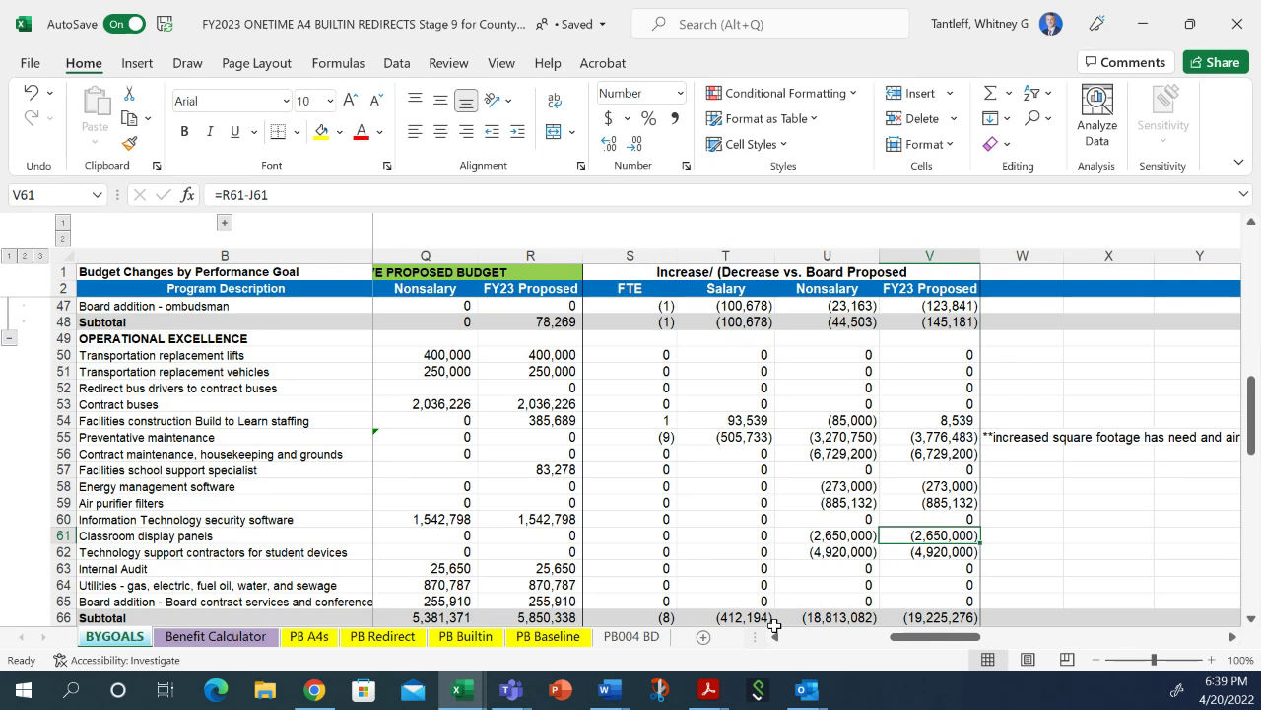
{"action": "key", "text": "Down"}
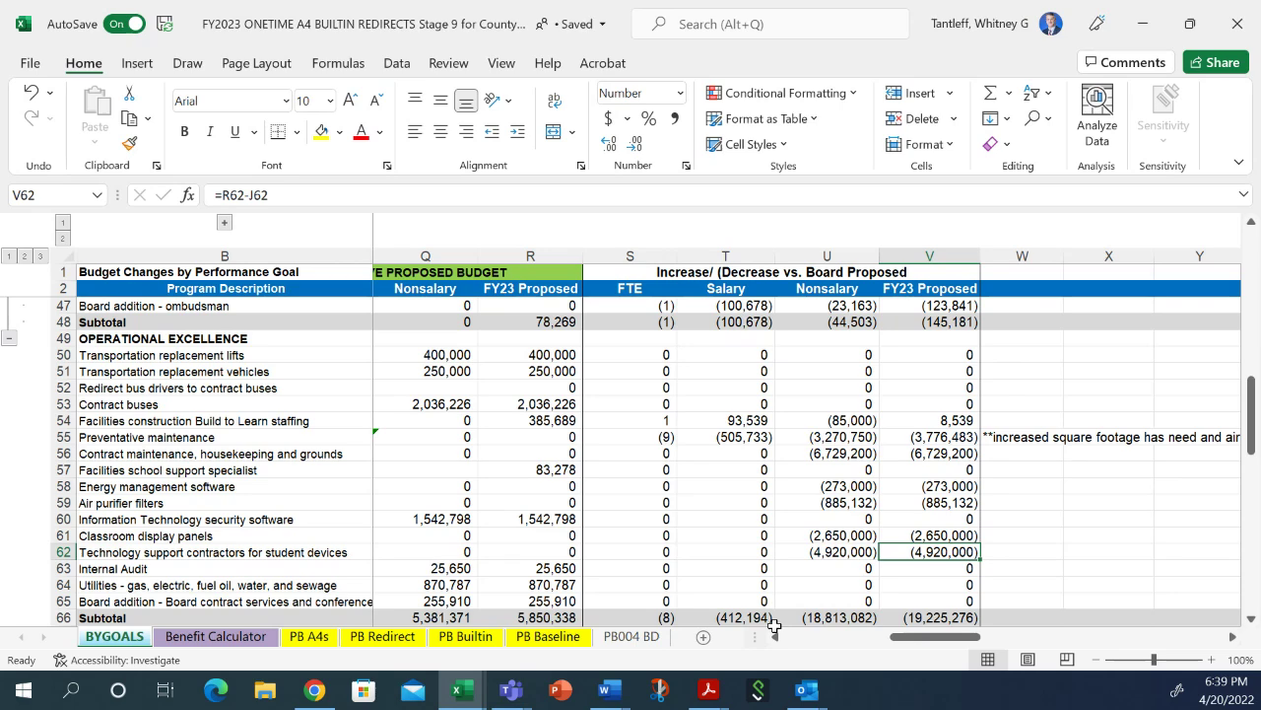
Examine the FY23 Proposed differences for Internal Audit, the One-Time Requests and the general fund summary down to requested ongoing additions.
{"action": "key", "text": "Down"}
{"action": "key", "text": "Down"}
{"action": "key", "text": "Down"}
{"action": "key", "text": "Down"}
{"action": "key", "text": "Down"}
{"action": "key", "text": "Down"}
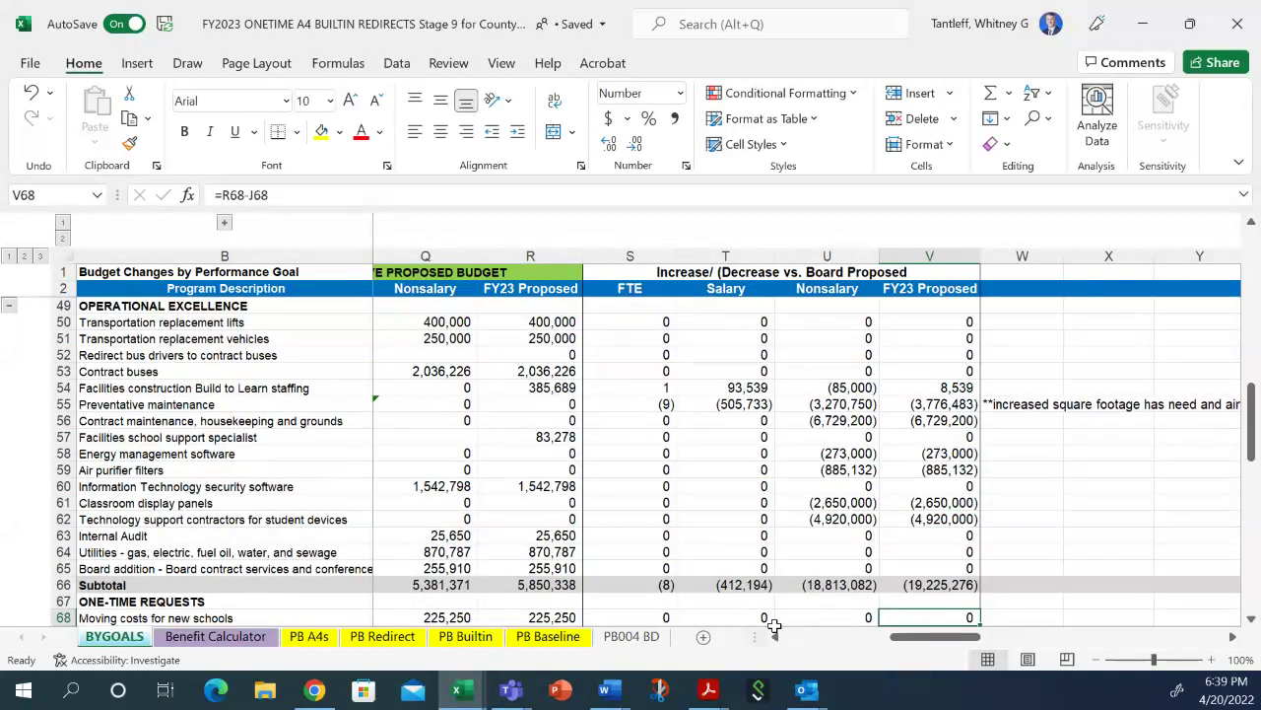
{"action": "key", "text": "Down"}
{"action": "key", "text": "Down"}
{"action": "key", "text": "Down"}
{"action": "key", "text": "Down"}
{"action": "key", "text": "Down"}
{"action": "key", "text": "Down"}
{"action": "key", "text": "Down"}
{"action": "key", "text": "Down"}
{"action": "key", "text": "Down"}
{"action": "key", "text": "Down"}
{"action": "key", "text": "Down"}
{"action": "key", "text": "Down"}
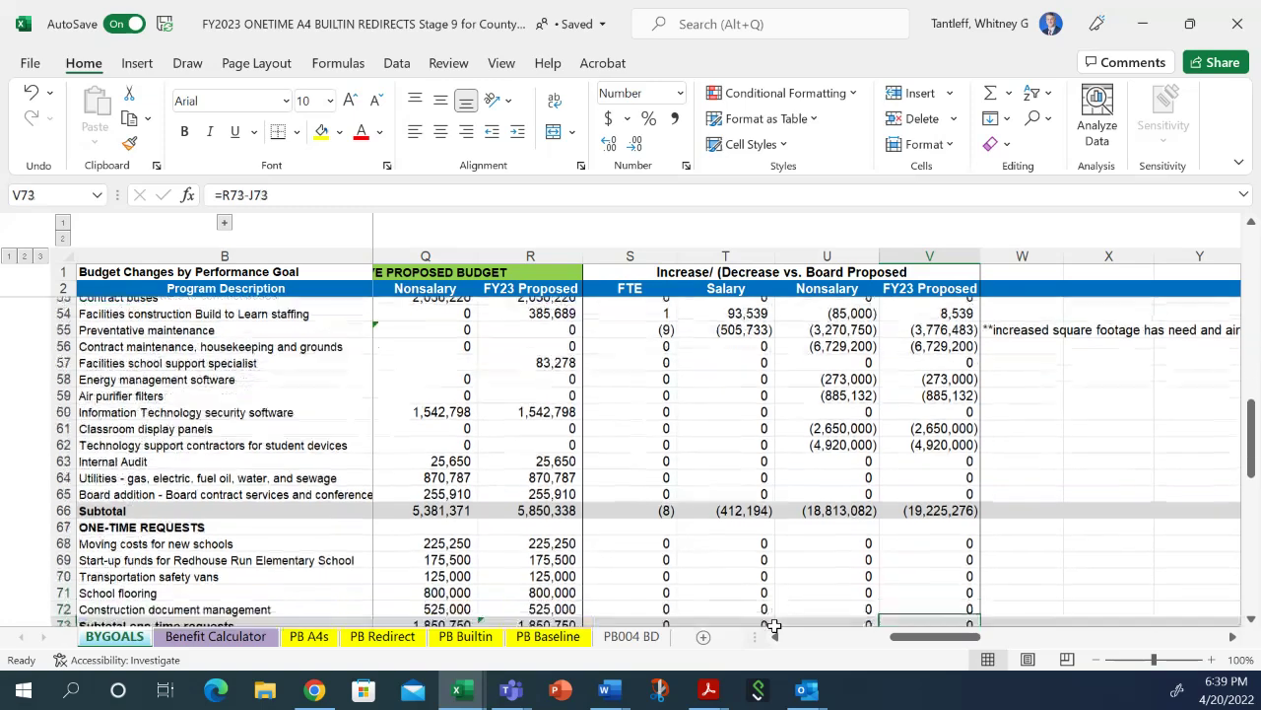
{"action": "key", "text": "Down"}
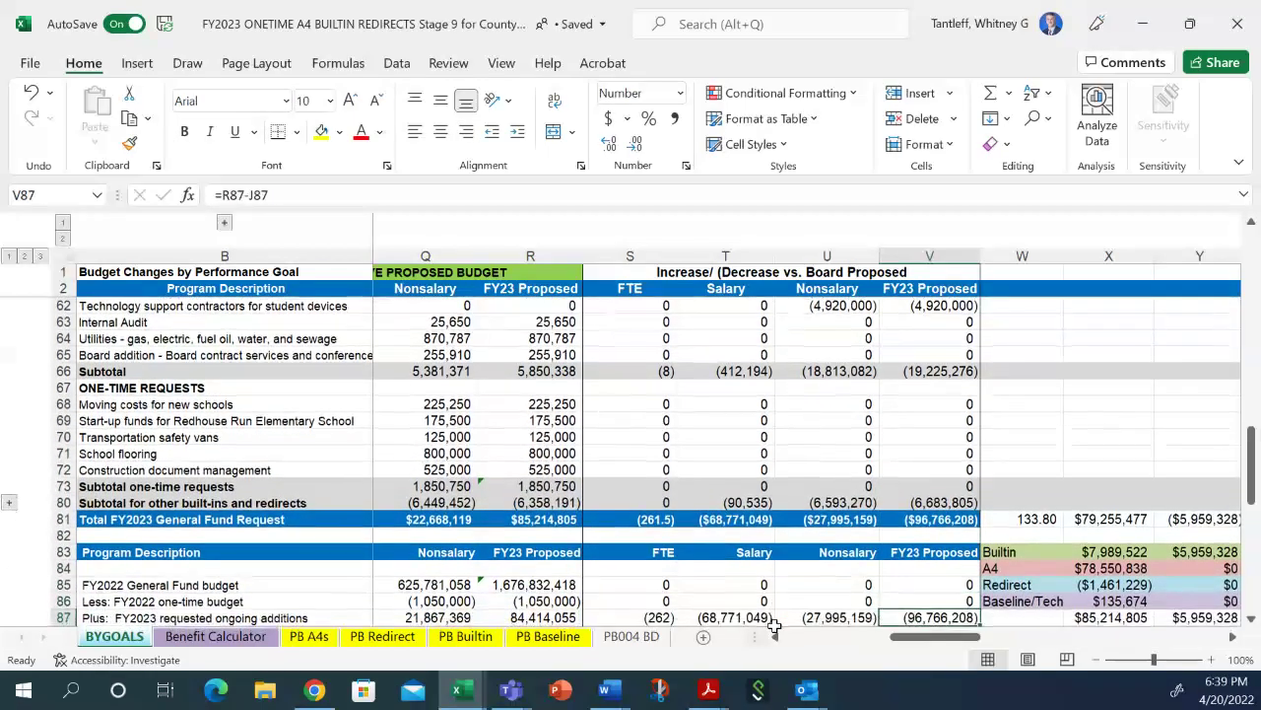
Examine the FY23 Proposed differences in the one-time and other built-in subtotals and in the Total FY2023 General Fund Request.
{"action": "key", "text": "Up"}
{"action": "key", "text": "Up"}
{"action": "key", "text": "Up"}
{"action": "key", "text": "Up"}
{"action": "key", "text": "Up"}
{"action": "key", "text": "Up"}
{"action": "key", "text": "Up"}
{"action": "key", "text": "Up"}
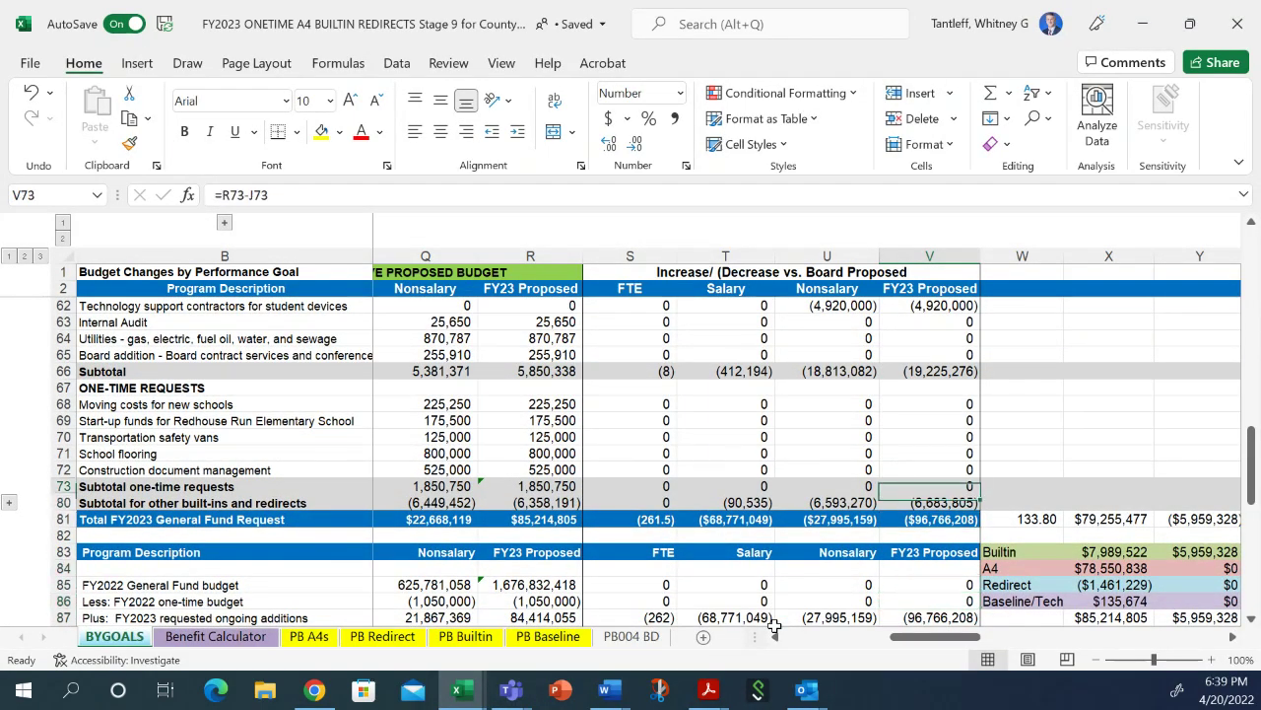
{"action": "key", "text": "Down"}
{"action": "key", "text": "Down"}
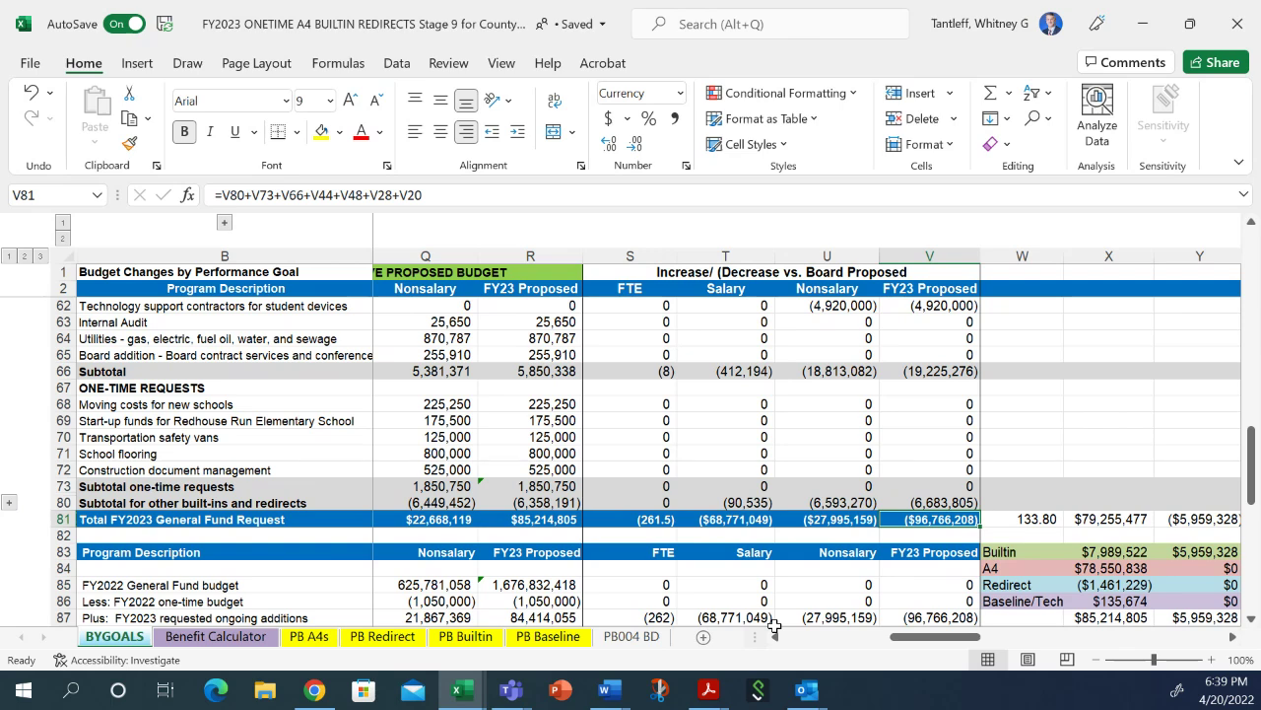
Compare the Total FY2023 General Fund Request differences with the county executive's FTE, salary, nonsalary and FY23 Proposed totals.
{"action": "key", "text": "Left"}
{"action": "key", "text": "Left"}
{"action": "key", "text": "Left"}
{"action": "key", "text": "Left"}
{"action": "key", "text": "Left"}
{"action": "key", "text": "Left"}
{"action": "key", "text": "Left"}
{"action": "key", "text": "Left"}
{"action": "key", "text": "Left"}
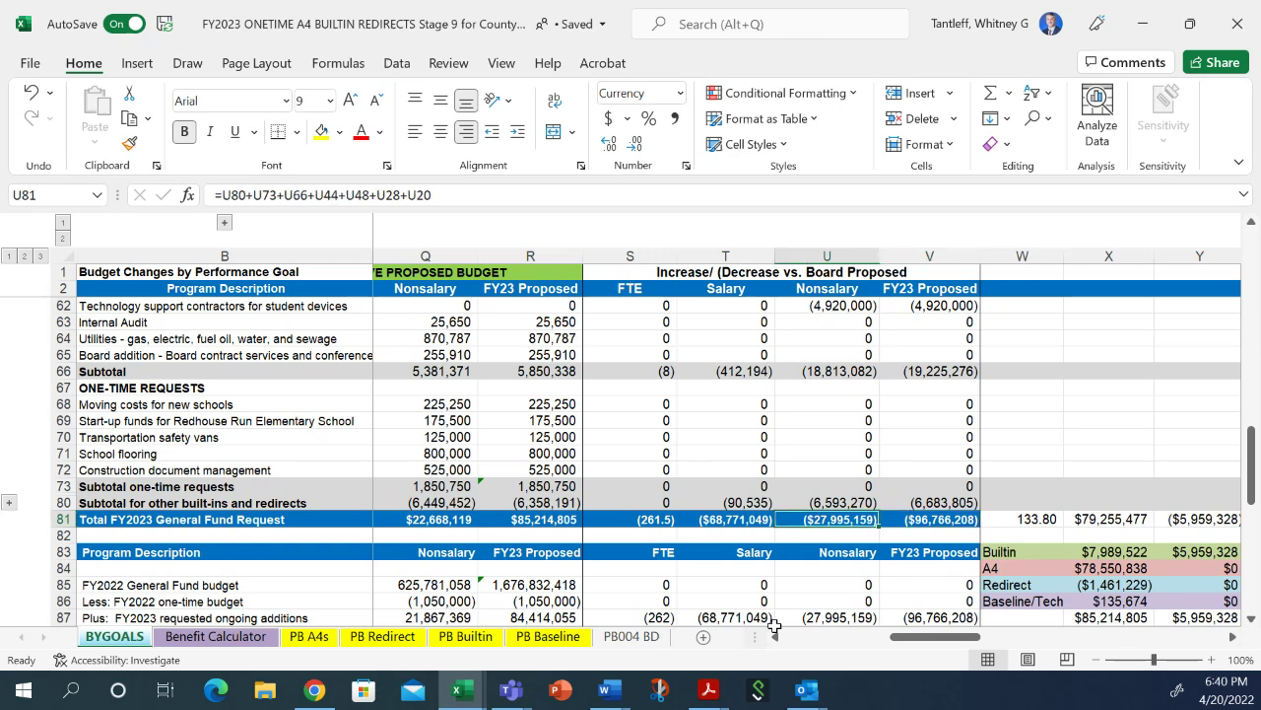
{"action": "key", "text": "Right"}
{"action": "key", "text": "Right"}
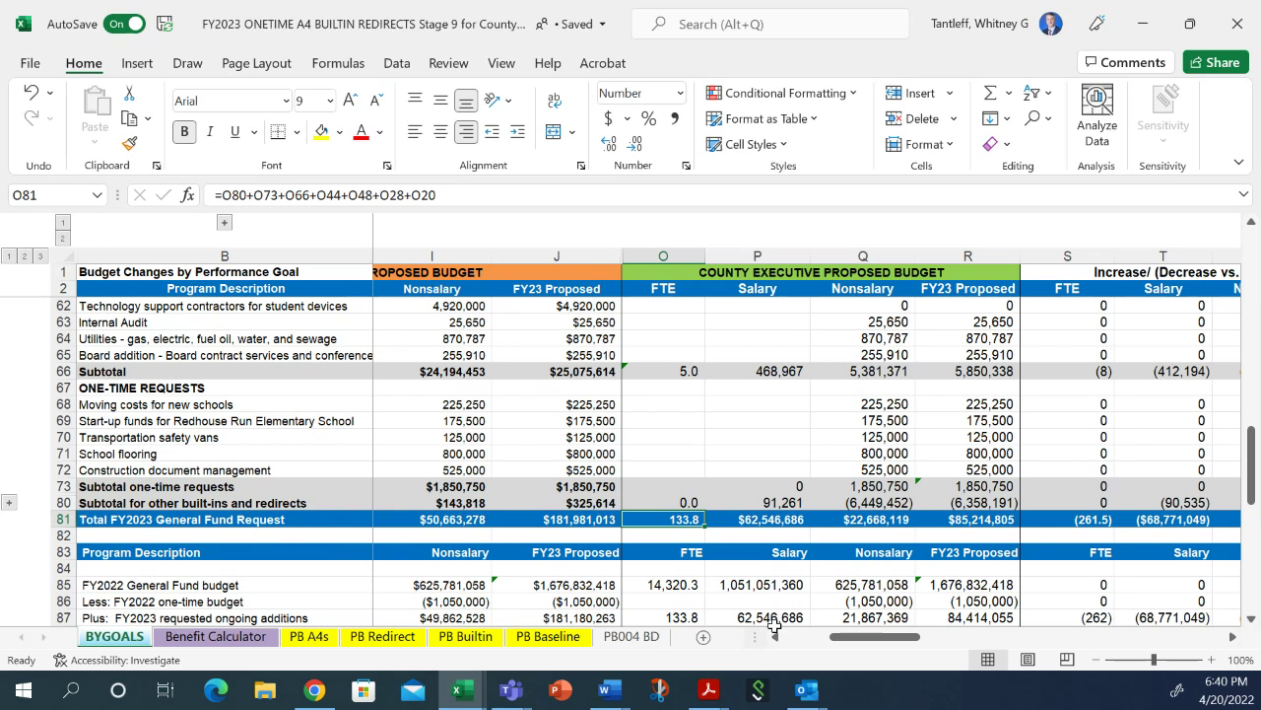
{"action": "key", "text": "Right"}
{"action": "key", "text": "Right"}
{"action": "key", "text": "Right"}
{"action": "key", "text": "Right"}
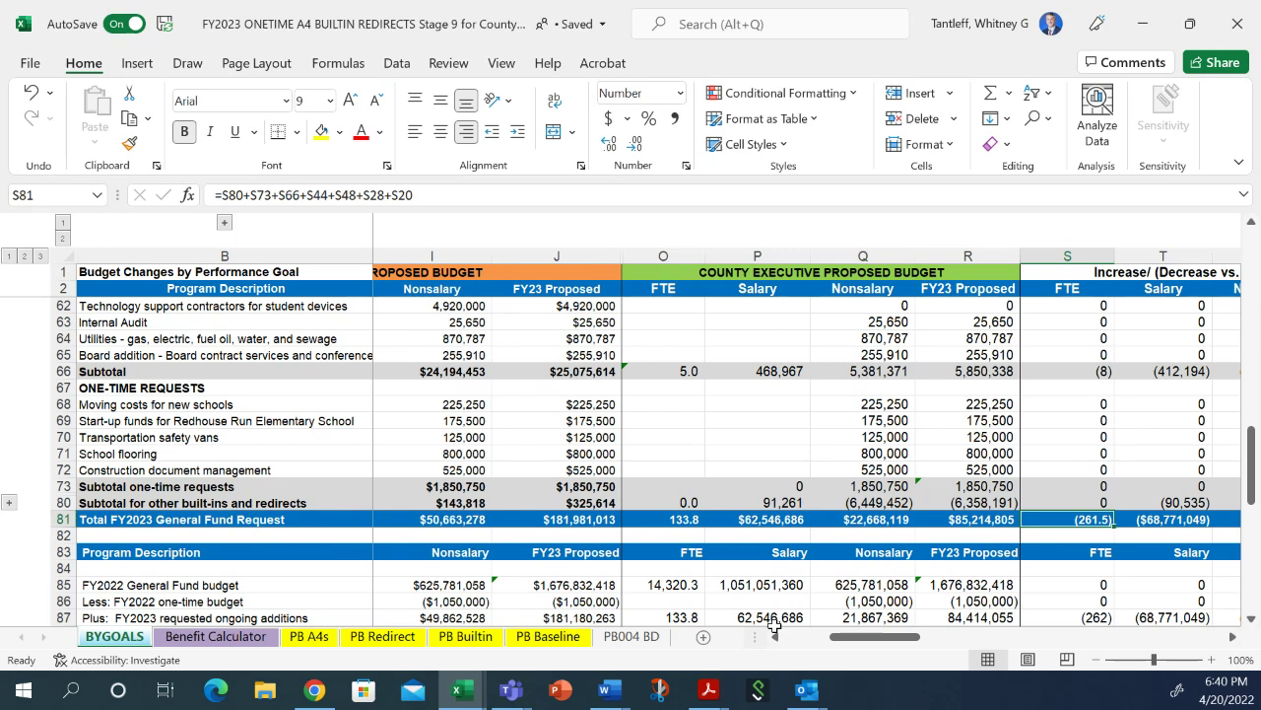
Recheck the county executive's salary, nonsalary and FY23 Proposed totals against the FTE difference in the Total FY2023 General Fund Request.
{"action": "key", "text": "Left"}
{"action": "key", "text": "Left"}
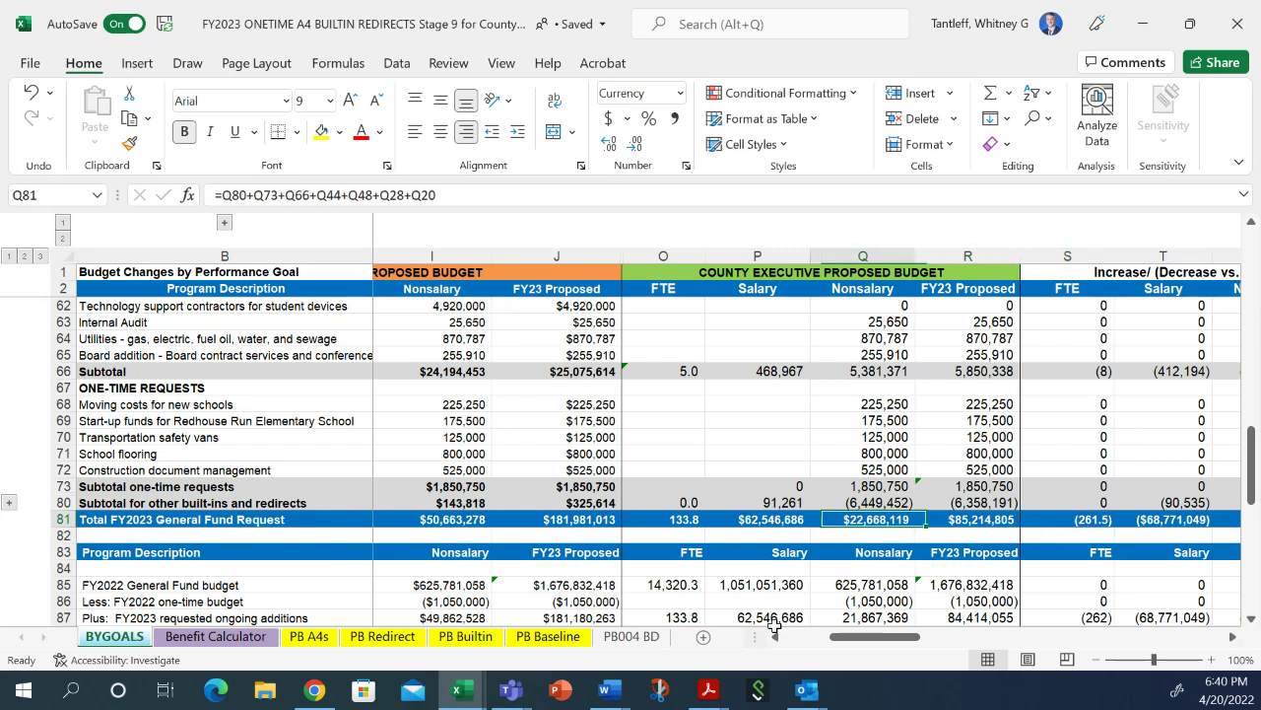
{"action": "key", "text": "Left"}
{"action": "key", "text": "Right"}
{"action": "key", "text": "Right"}
{"action": "key", "text": "Right"}
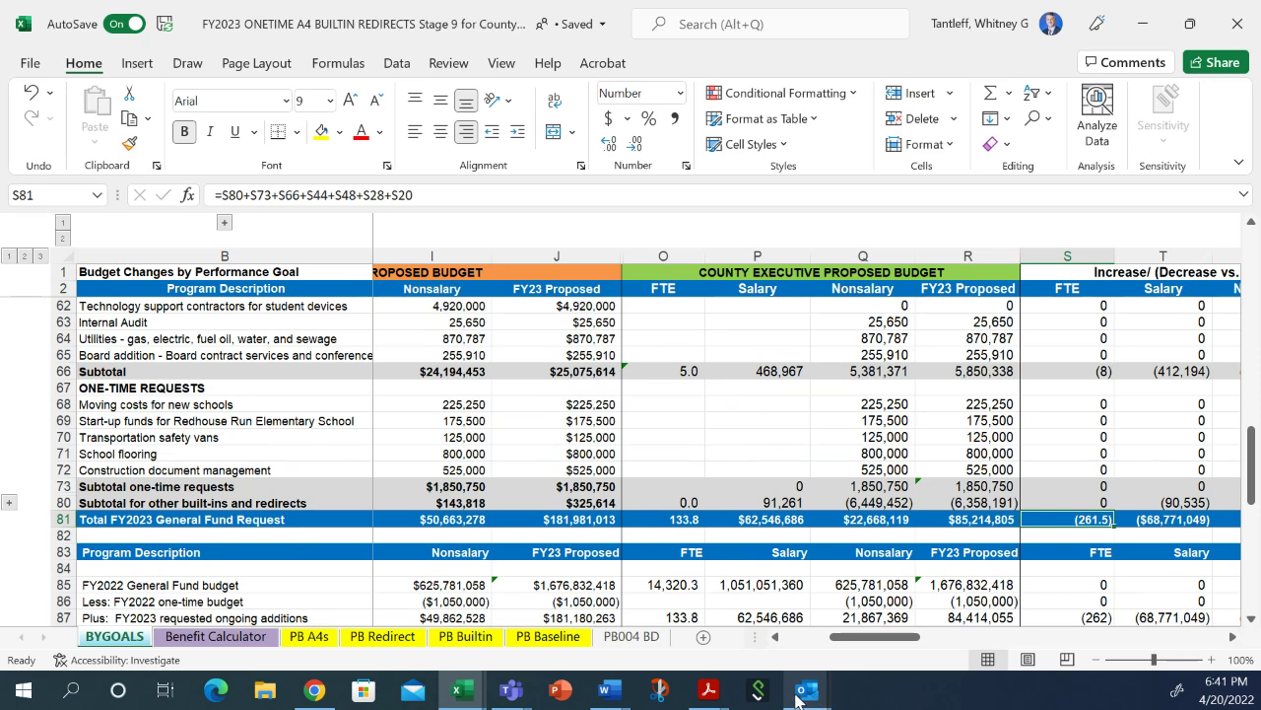
{"action": "mouse_move", "coordinate": [803, 693]}
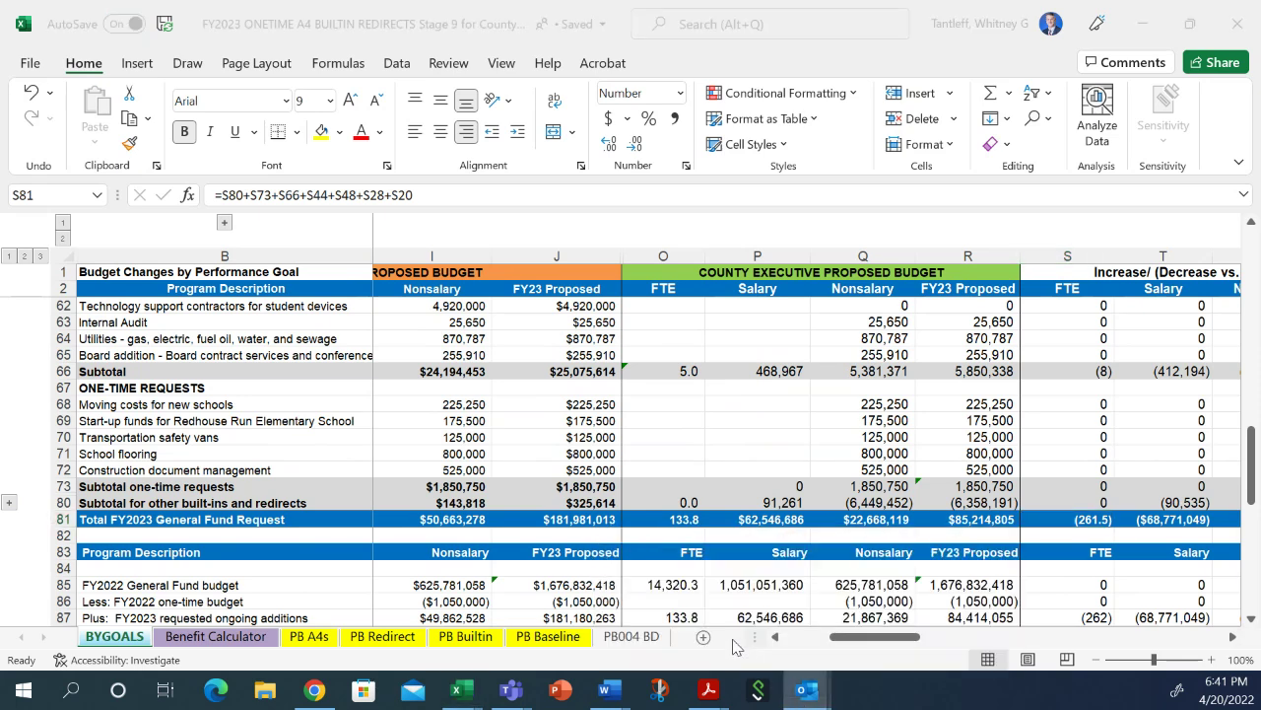
{"action": "left_click", "coordinate": [807, 690]}
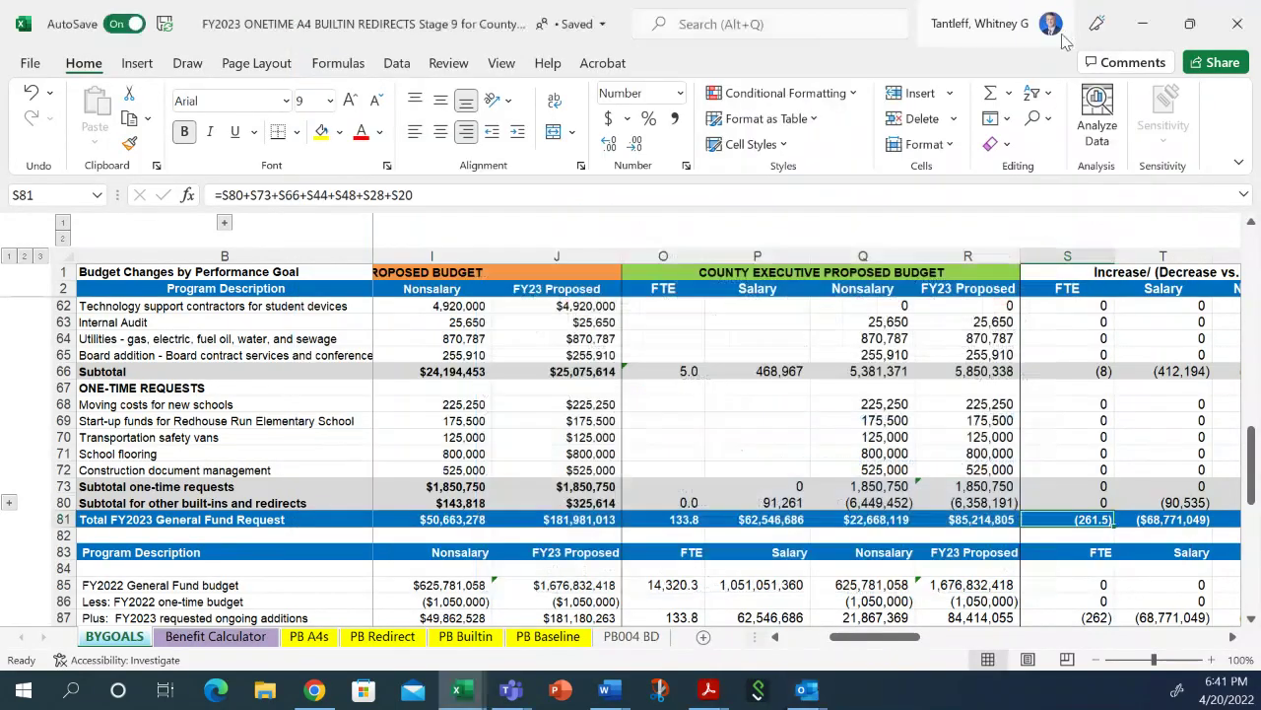
{"action": "left_click", "coordinate": [1069, 26]}
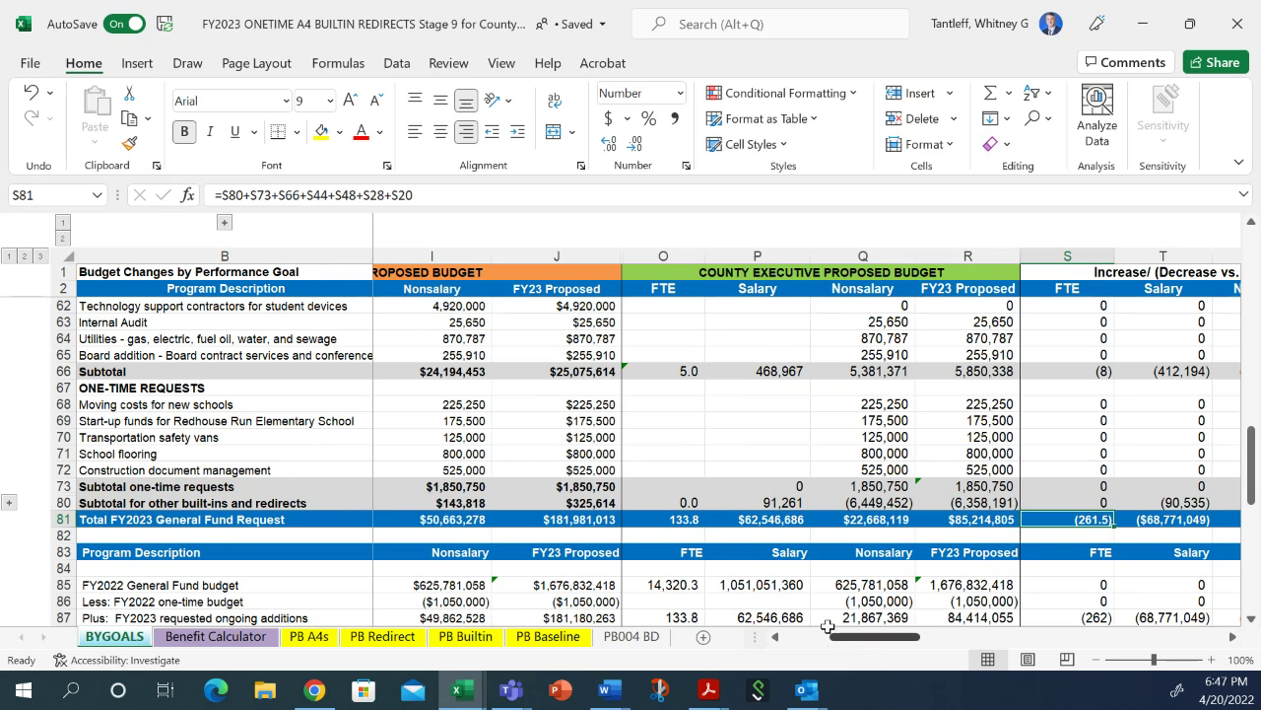
Compare the county executive's FTE total with the Board Proposed FTE total in the Total FY2023 General Fund Request.
{"action": "left_click", "coordinate": [680, 519]}
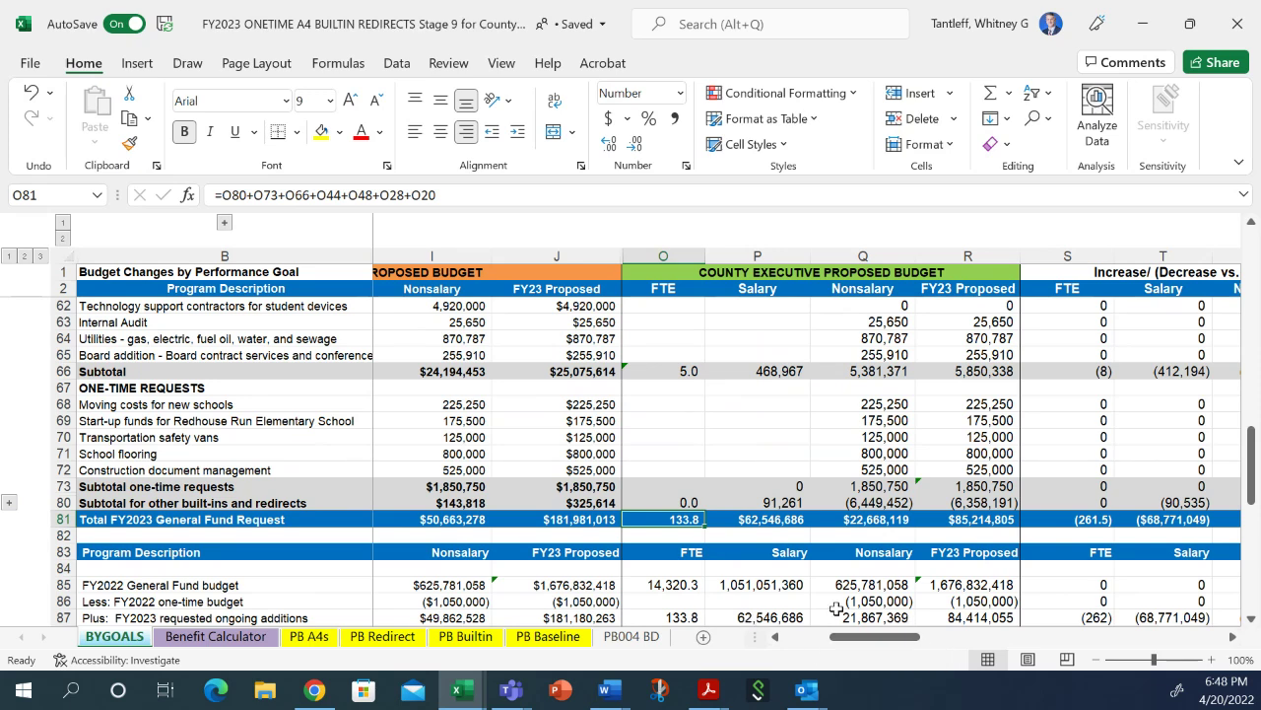
{"action": "left_click", "coordinate": [775, 638]}
{"action": "left_click", "coordinate": [775, 638]}
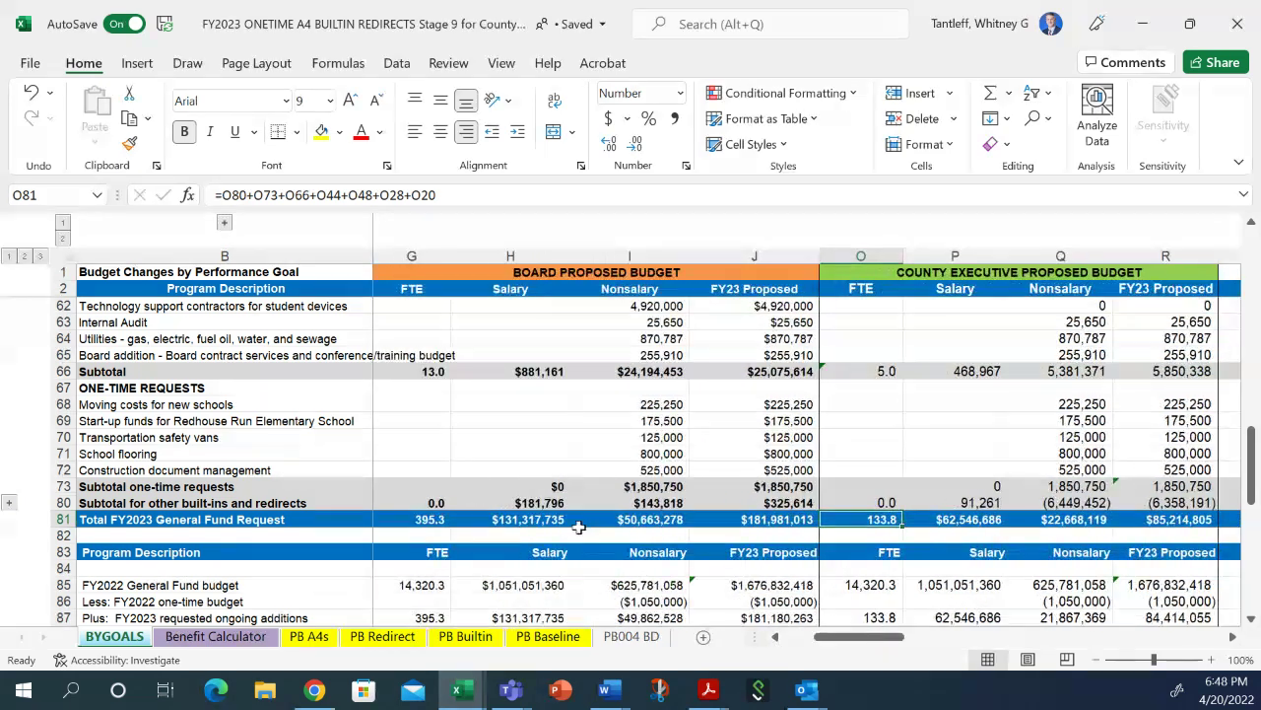
{"action": "left_click", "coordinate": [430, 515]}
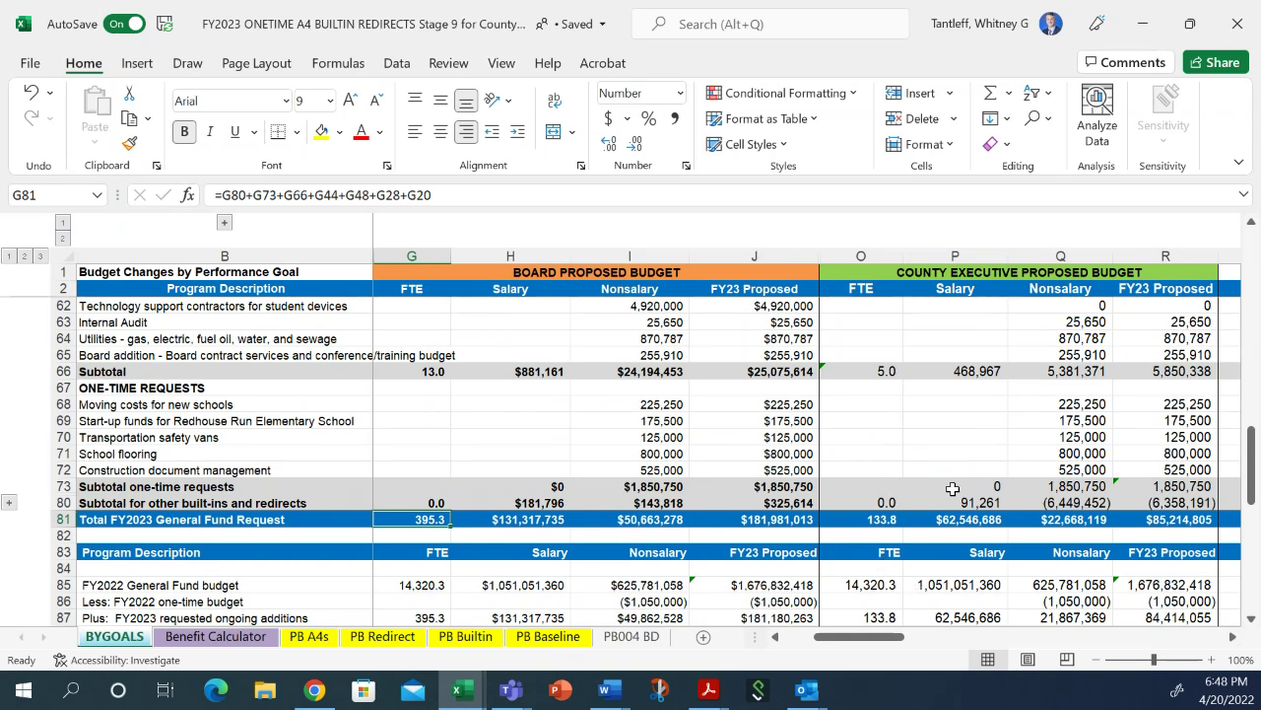
{"action": "left_click", "coordinate": [885, 520]}
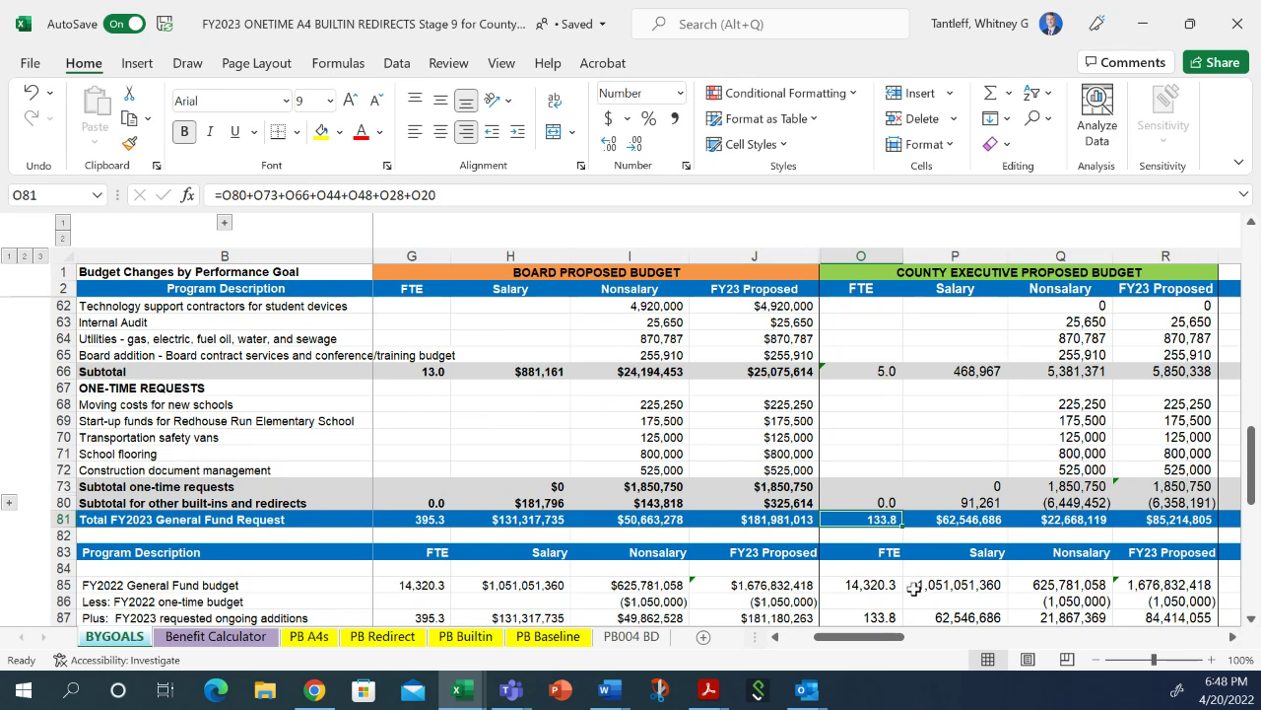
Check the Board Proposed FTE reductions for Cabinet restructuring and the Blueprint for Maryland's Future transfer against the General Fund Request totals.
{"action": "scroll", "coordinate": [913, 584], "scroll_direction": "up", "scroll_amount": 1}
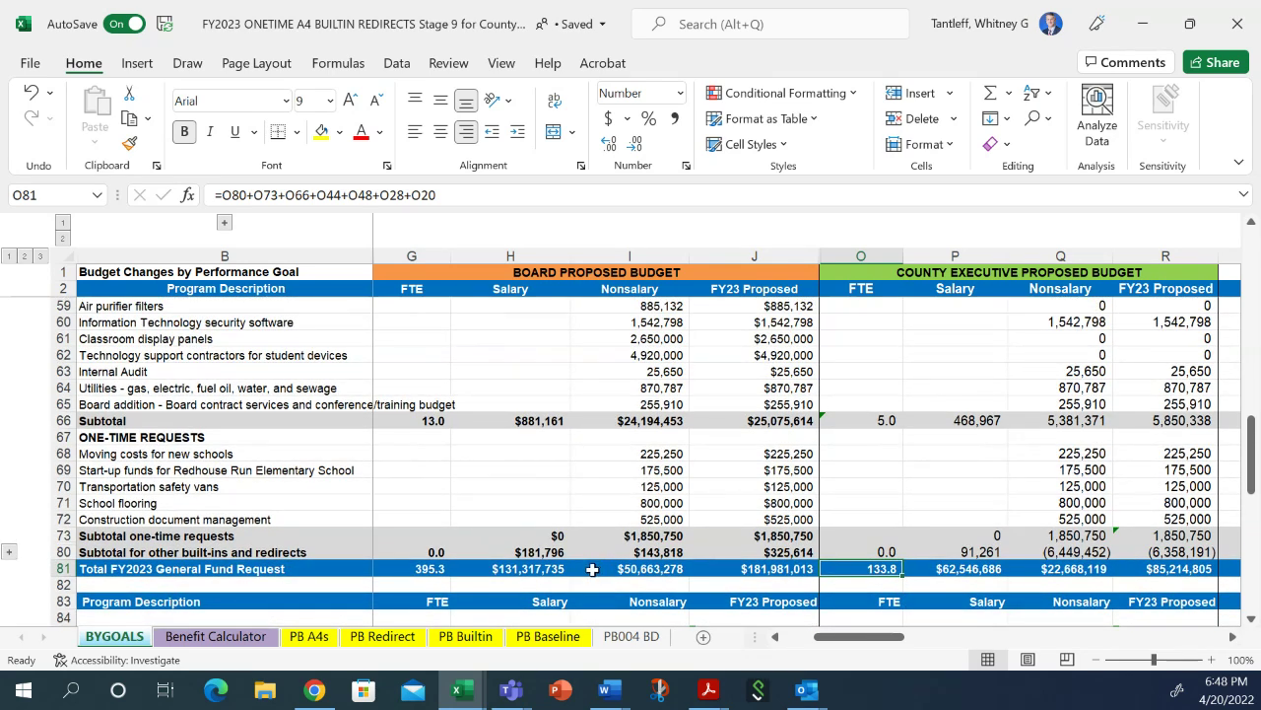
{"action": "left_click", "coordinate": [791, 638]}
{"action": "scroll", "coordinate": [364, 483], "scroll_direction": "up", "scroll_amount": 8}
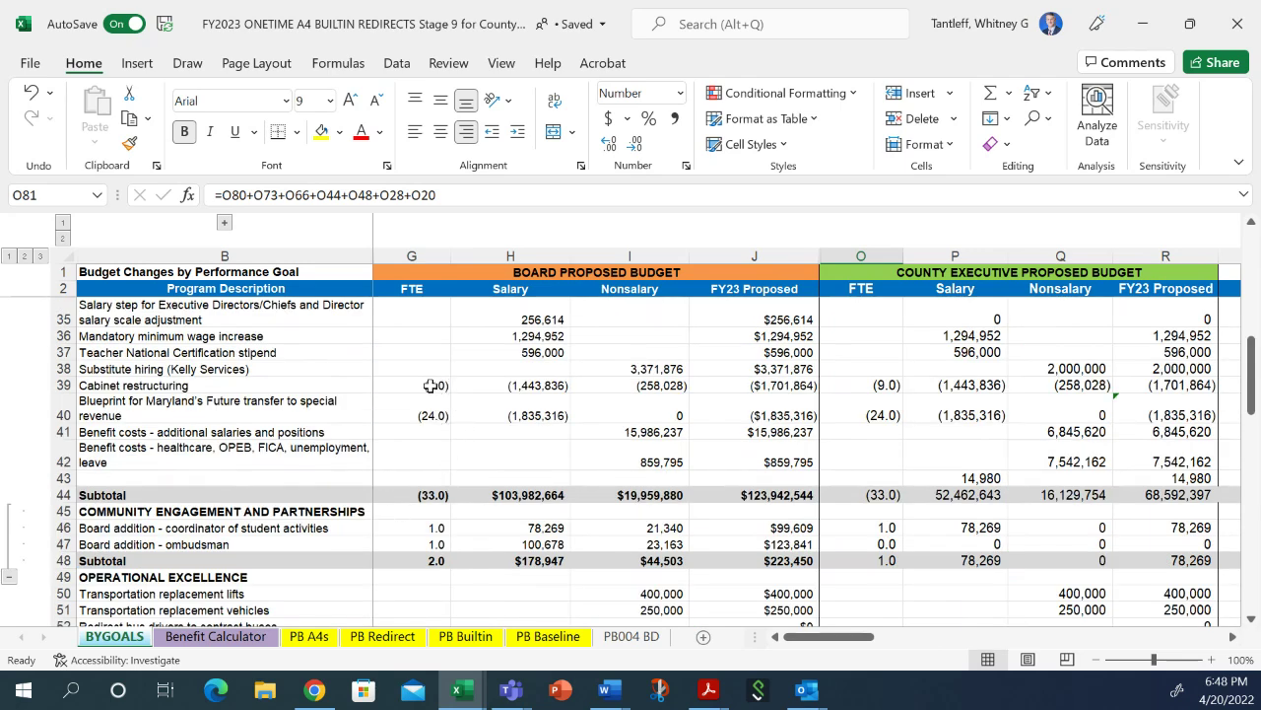
{"action": "left_click_drag", "start_coordinate": [434, 385], "coordinate": [422, 415]}
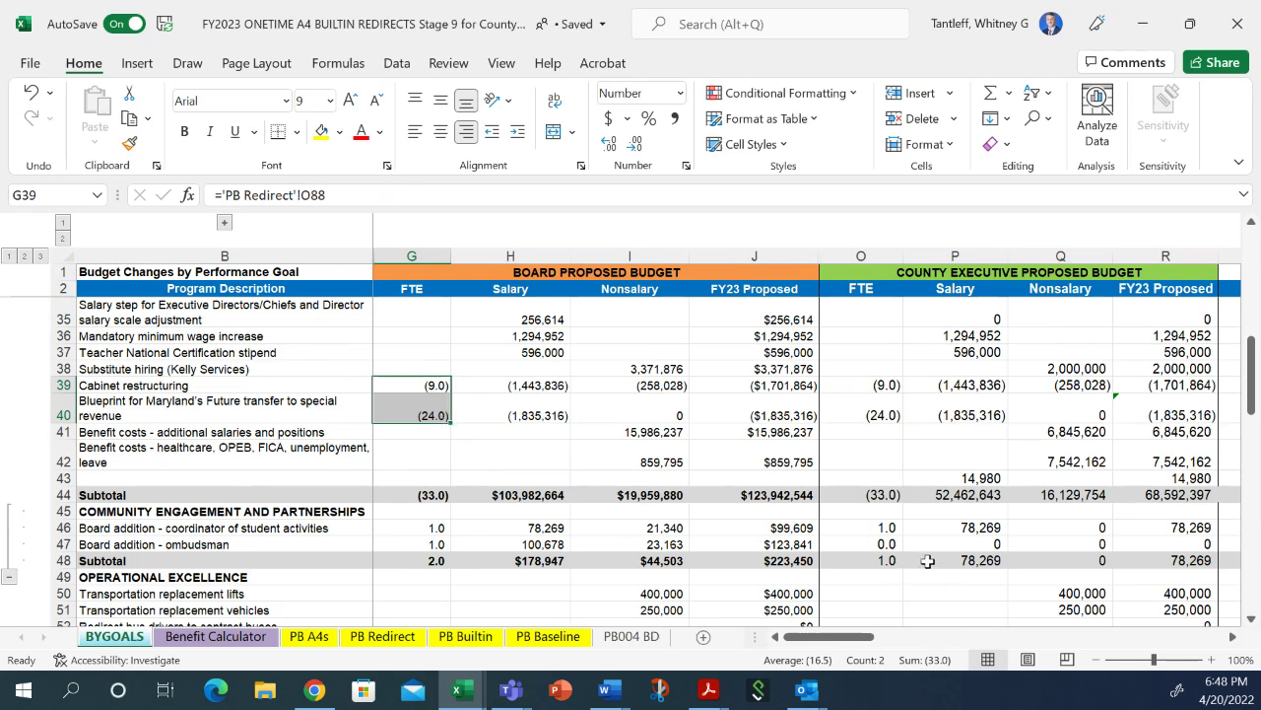
{"action": "scroll", "coordinate": [927, 560], "scroll_direction": "down", "scroll_amount": 5}
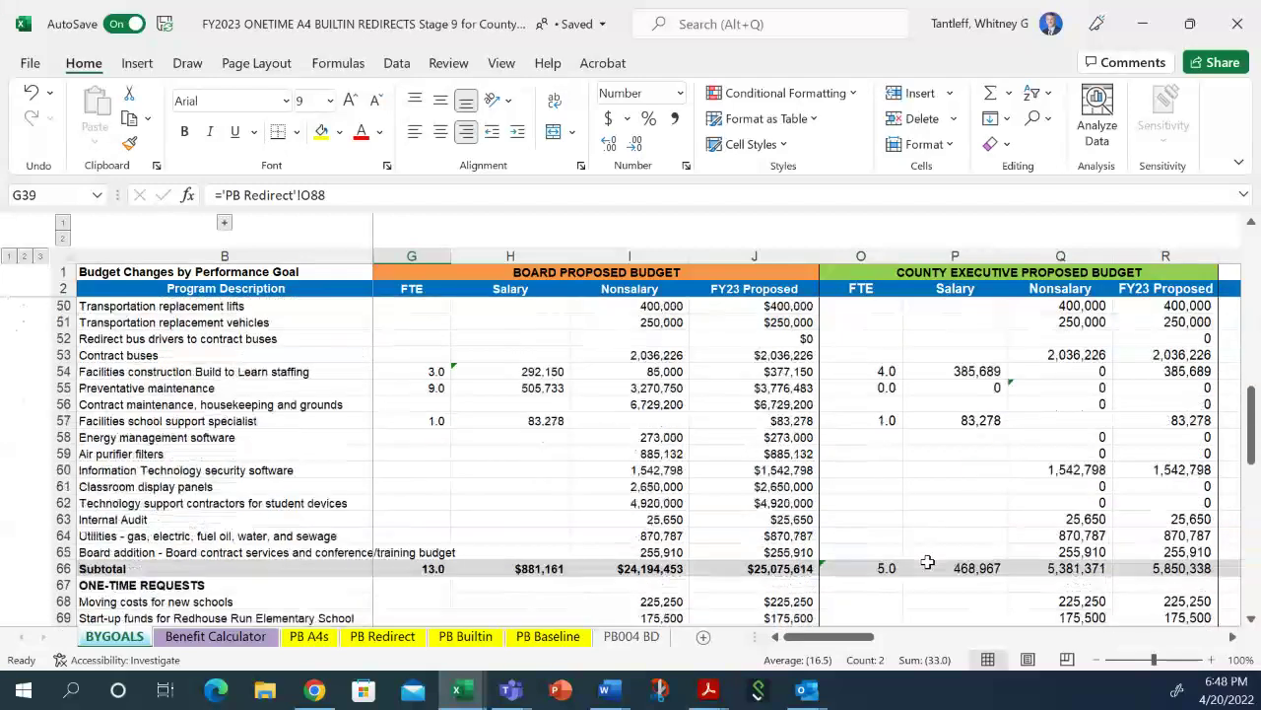
{"action": "scroll", "coordinate": [927, 562], "scroll_direction": "down", "scroll_amount": 3}
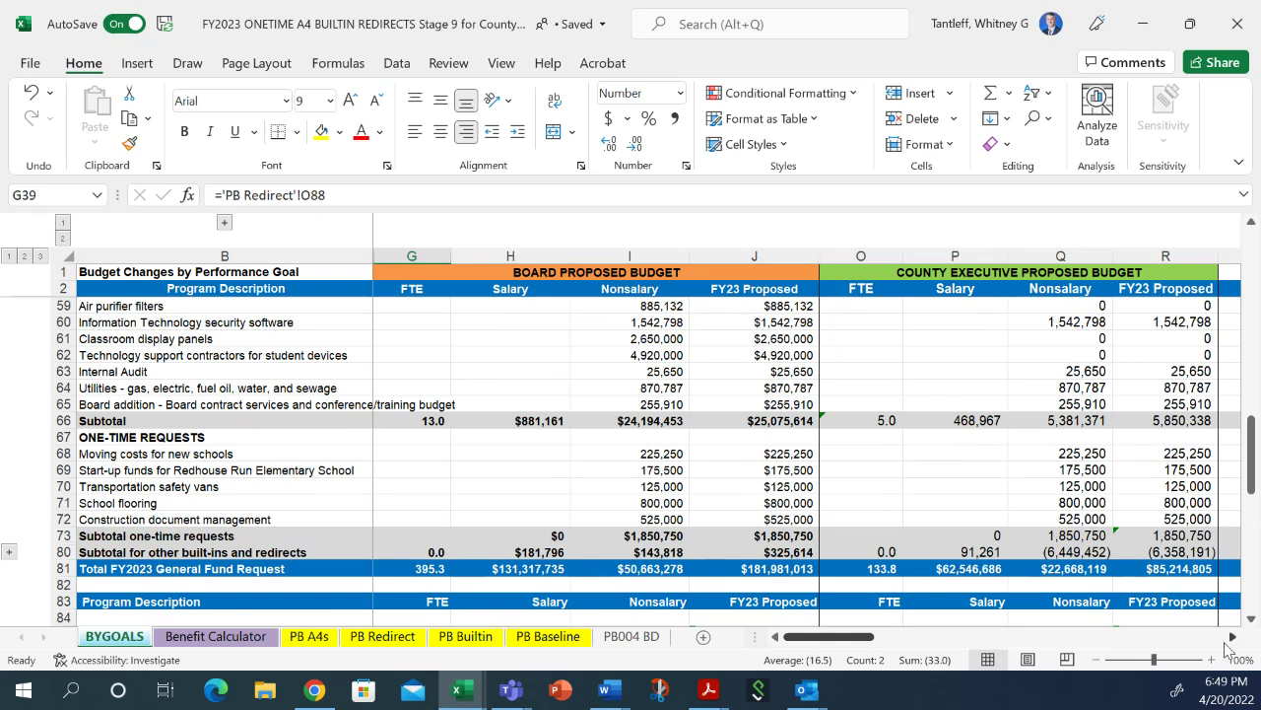
Examine the FTE differences versus Board Proposed for Special education programs and Elementary School IEP Chairs, and switch to Microsoft Teams.
{"action": "left_click", "coordinate": [1231, 637]}
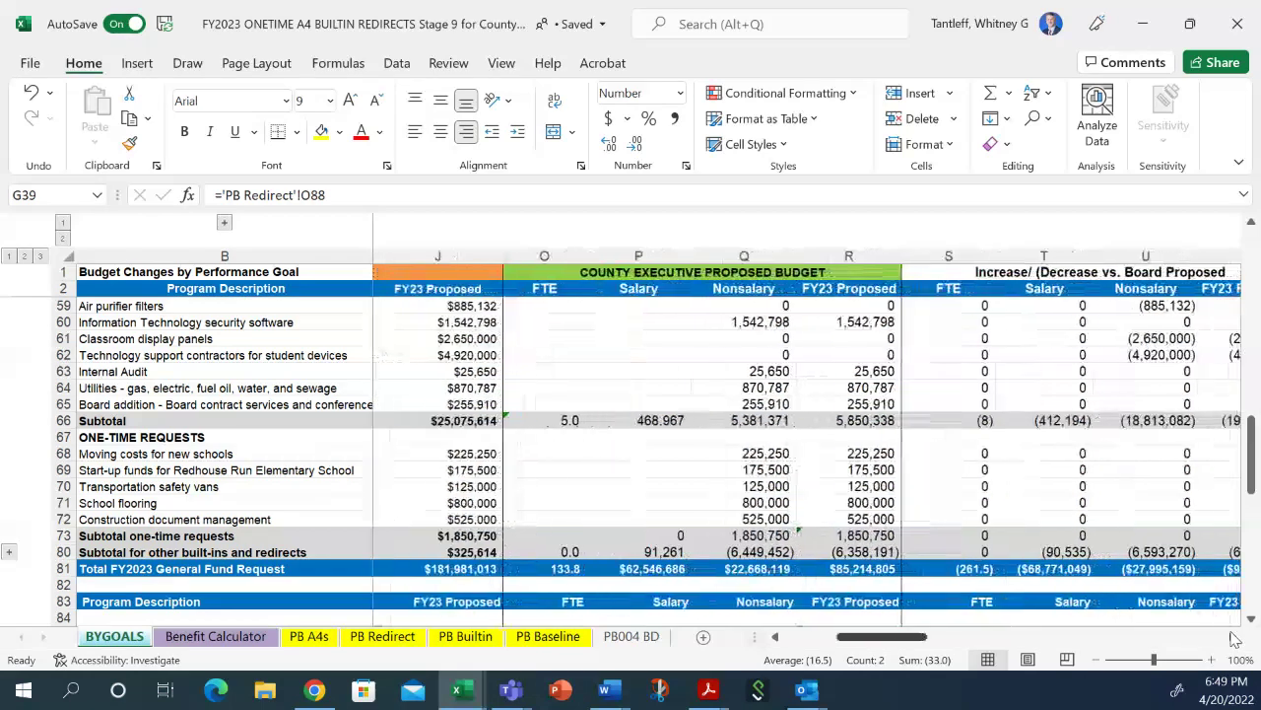
{"action": "scroll", "coordinate": [1120, 601], "scroll_direction": "up", "scroll_amount": 19}
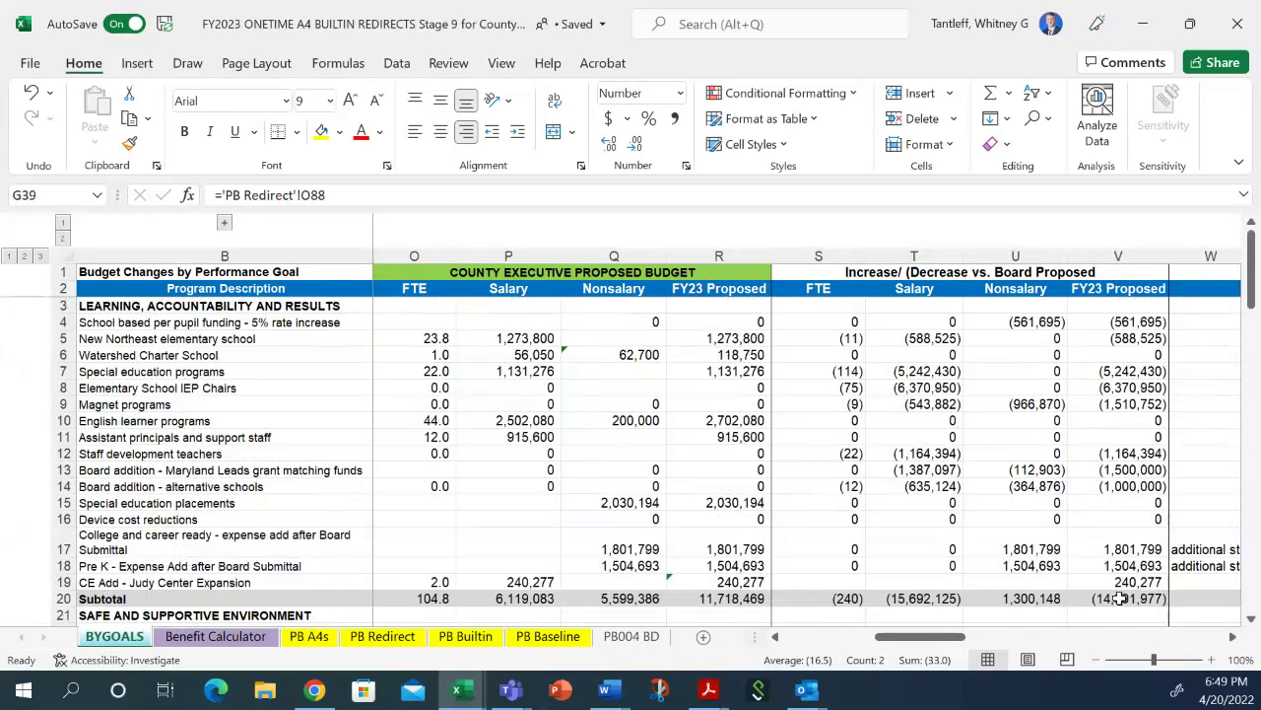
{"action": "left_click", "coordinate": [846, 374]}
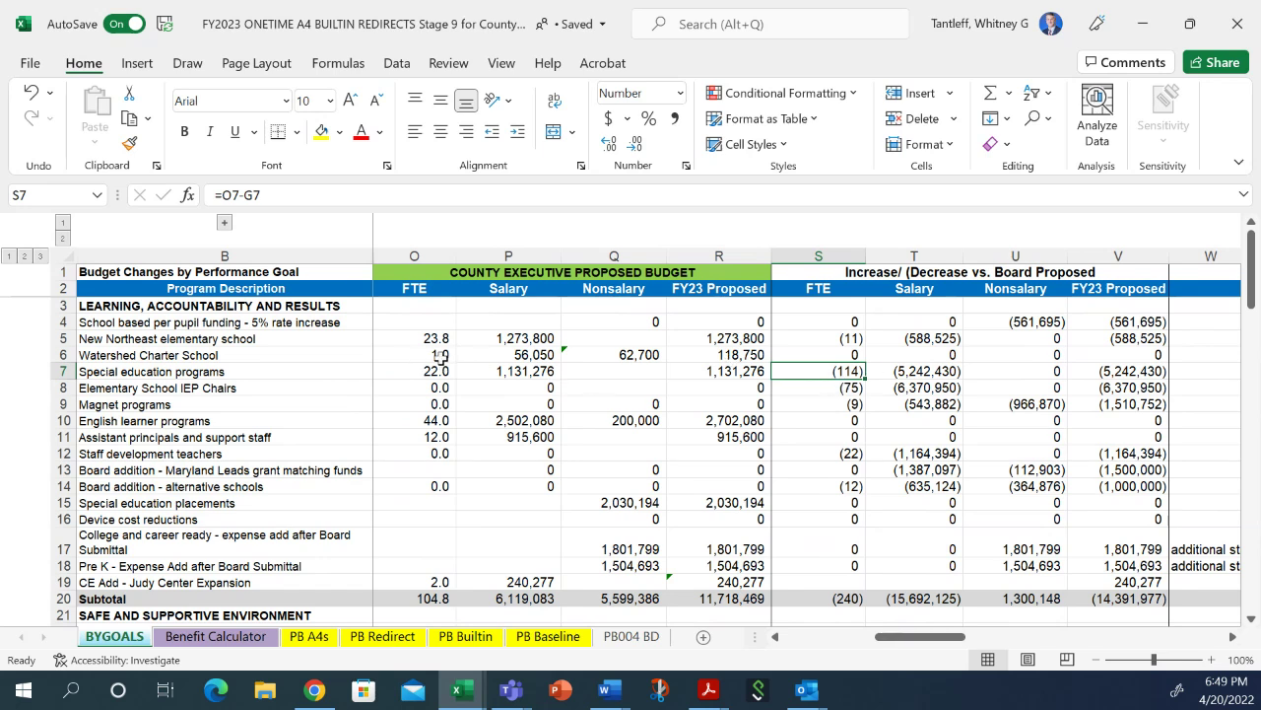
{"action": "left_click", "coordinate": [845, 386]}
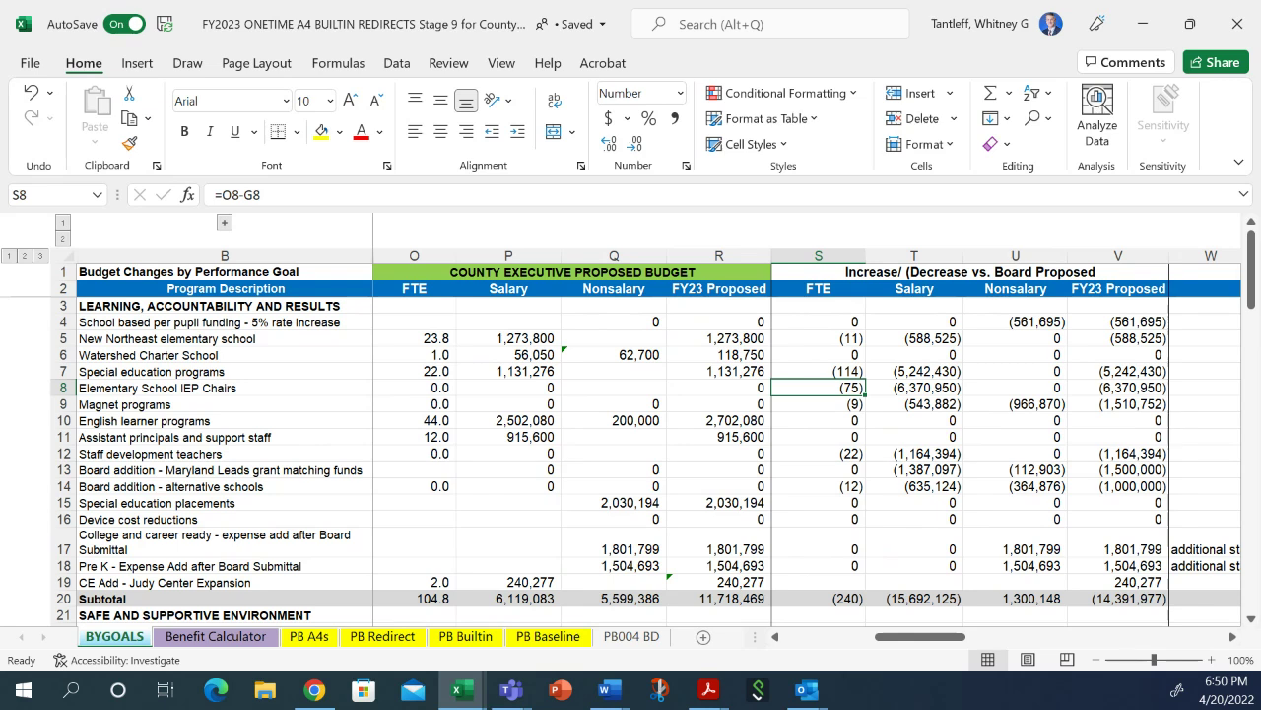
{"action": "left_click", "coordinate": [510, 689]}
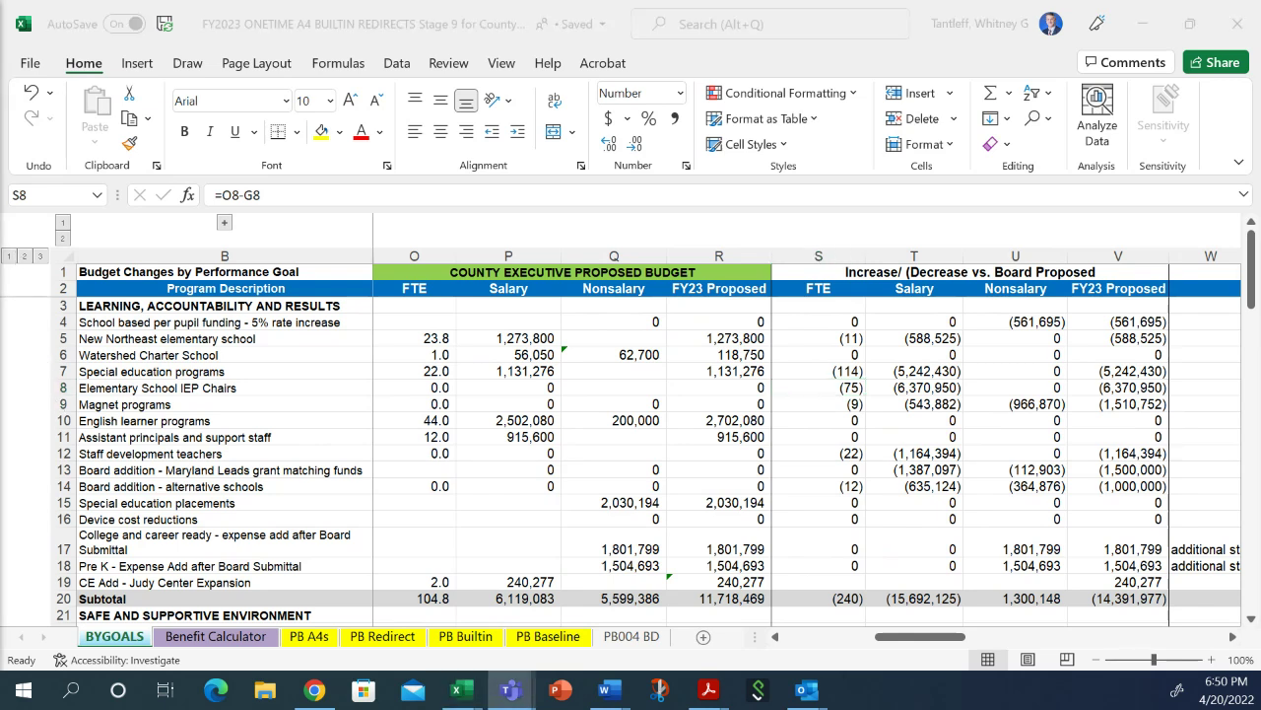